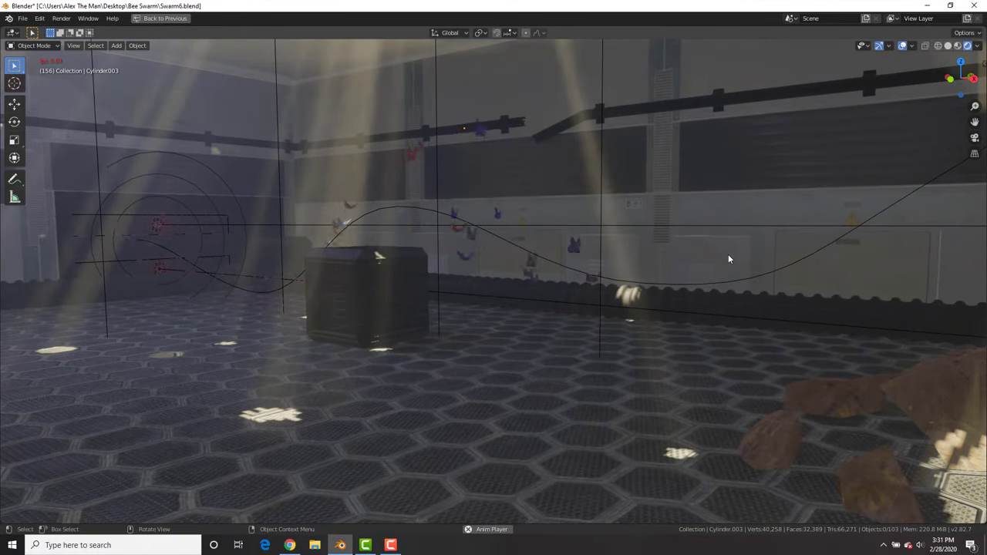
Look over the finished butterfly swarm scene from several angles, including in solid shading, and stop the animation playback.
scroll(736, 253, "down", 2)
middle_click_drag(846, 260, 657, 285, "shift")
middle_click_drag(730, 257, 692, 300)
middle_click_drag(767, 244, 332, 208)
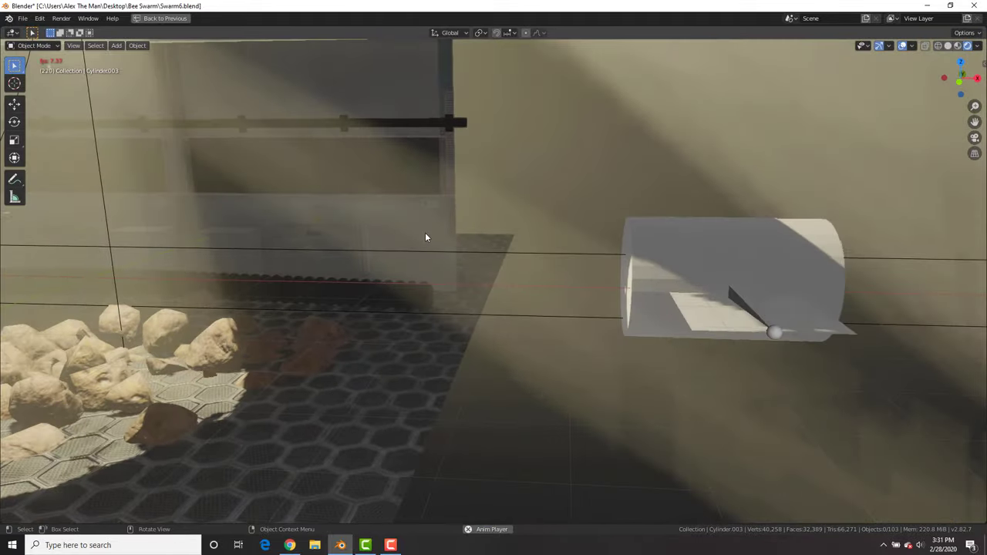
left_click(947, 46)
mouse_move(221, 280)
middle_mouse_down("shift")
mouse_move(552, 280)
mouse_move(655, 231)
middle_mouse_up("shift")
middle_click_drag(409, 236, 674, 245, "shift")
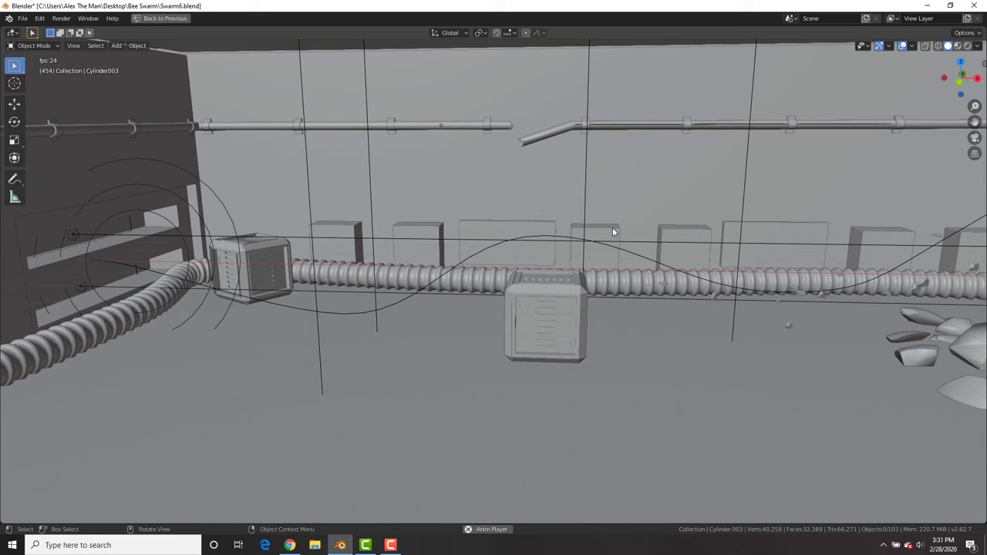
key("space")
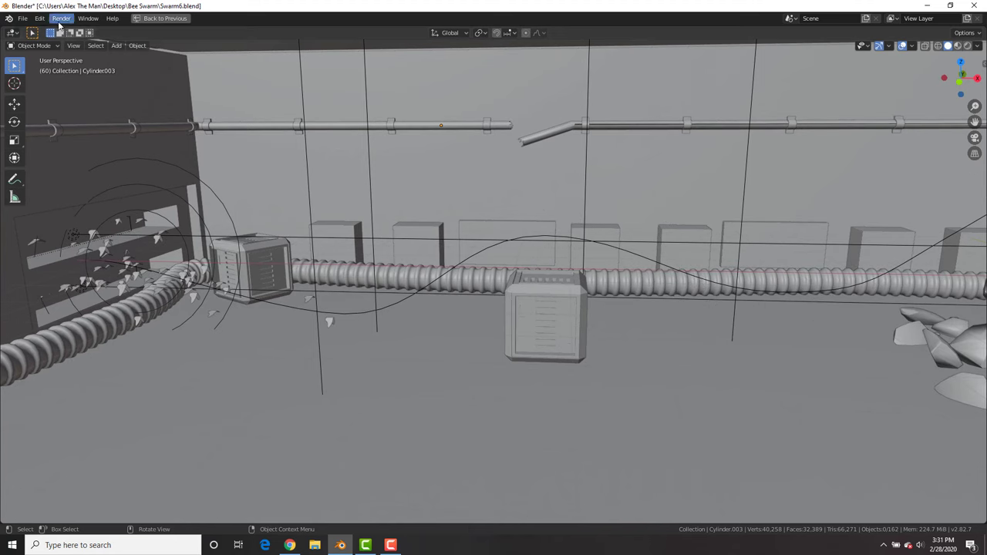
Start a new General file without keeping changes to the old scene, and delete the default cube.
left_click(22, 18)
mouse_move(33, 32)
left_click(139, 31)
left_click(515, 285)
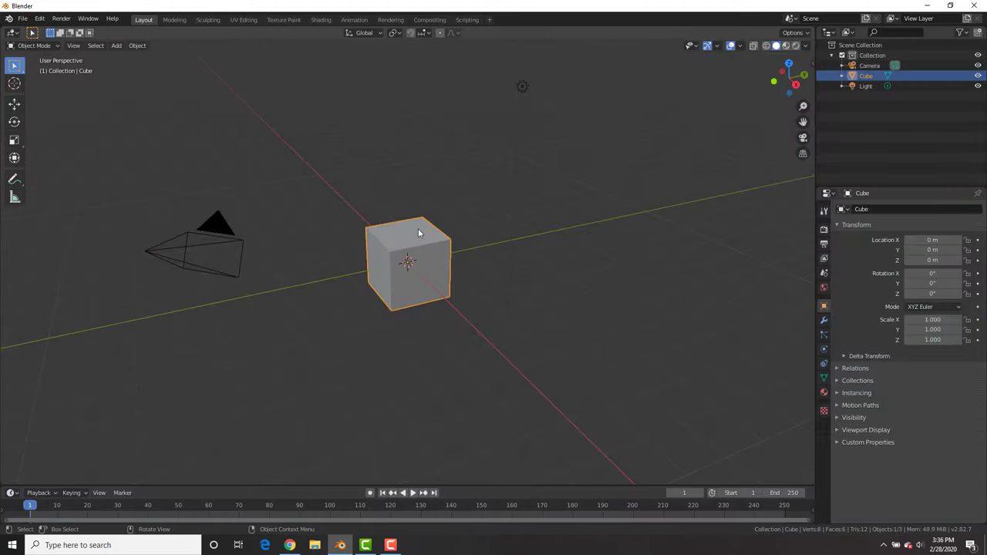
key("x")
left_click(417, 228)
In the browser, search textures.com for "butterfly" and open the orange monarch texture page Insects0002.
left_click(289, 545)
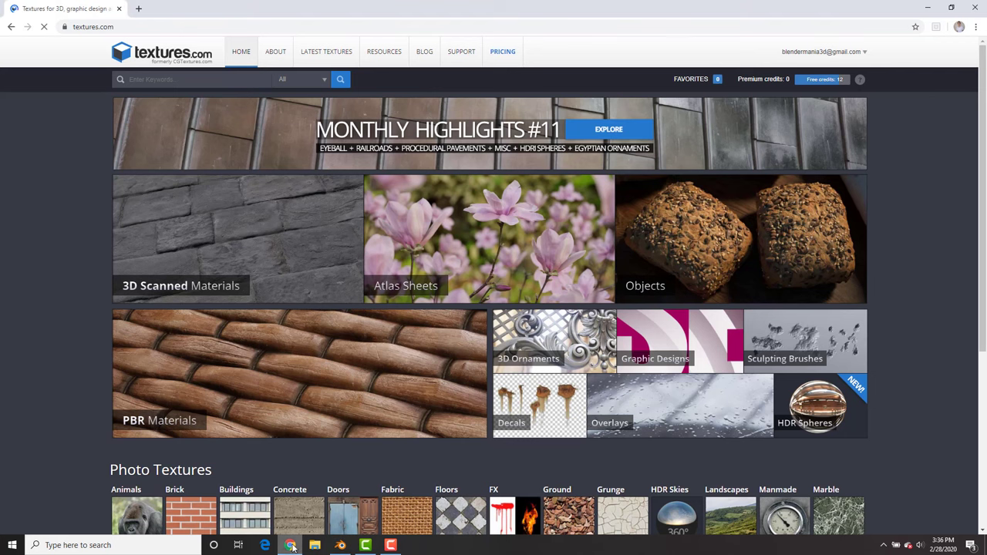
type("butterfly")
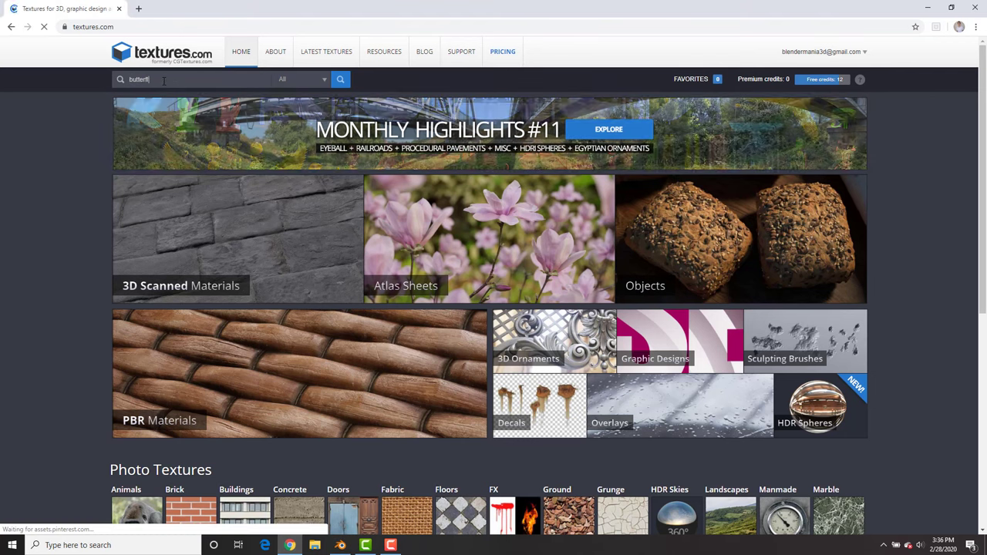
key("Return")
scroll(463, 193, "down", 10)
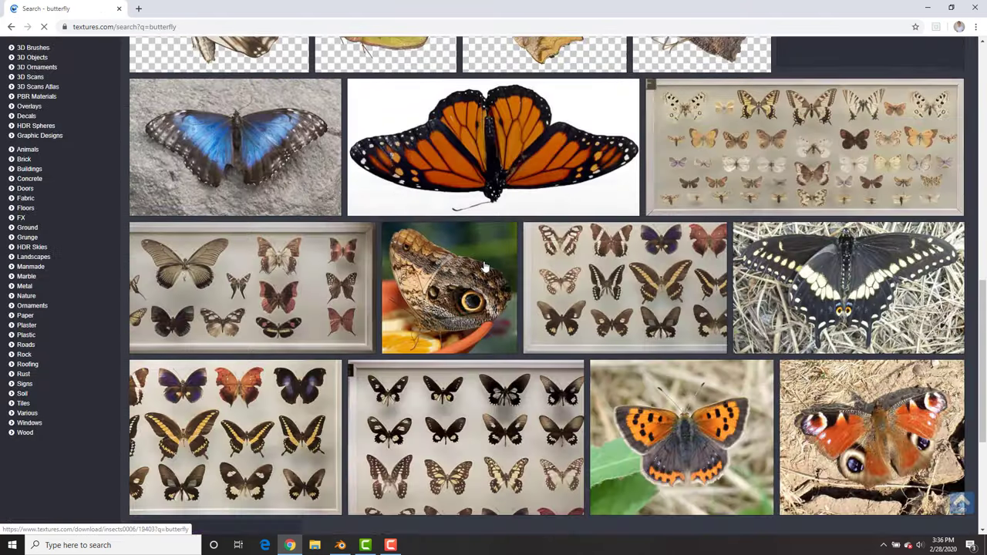
left_click(482, 156)
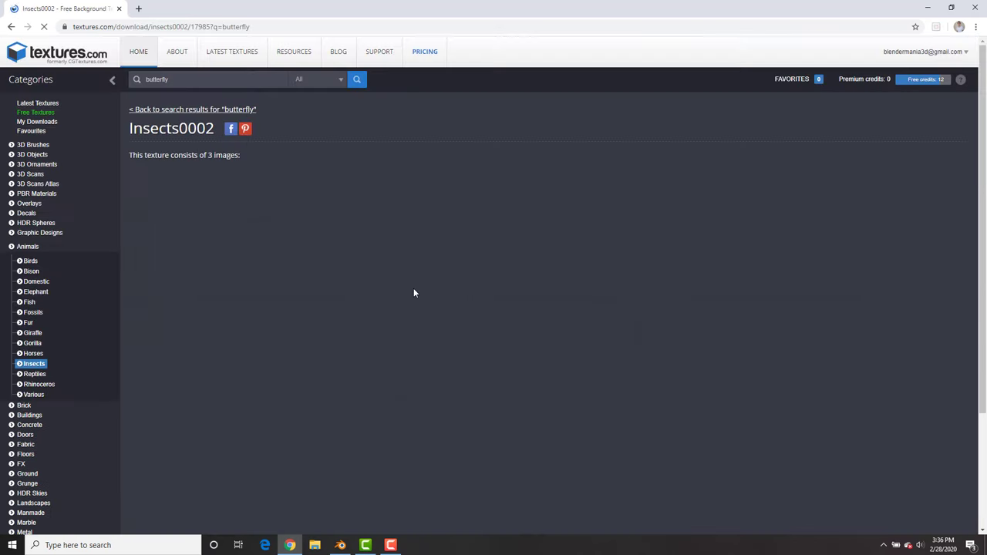
scroll(362, 305, "down", 2)
Switch to Blender and load the monarch butterfly picture from the Bee Swarm folder as a reference image in top view.
left_click(340, 545)
key("KP_7")
key("shift+a")
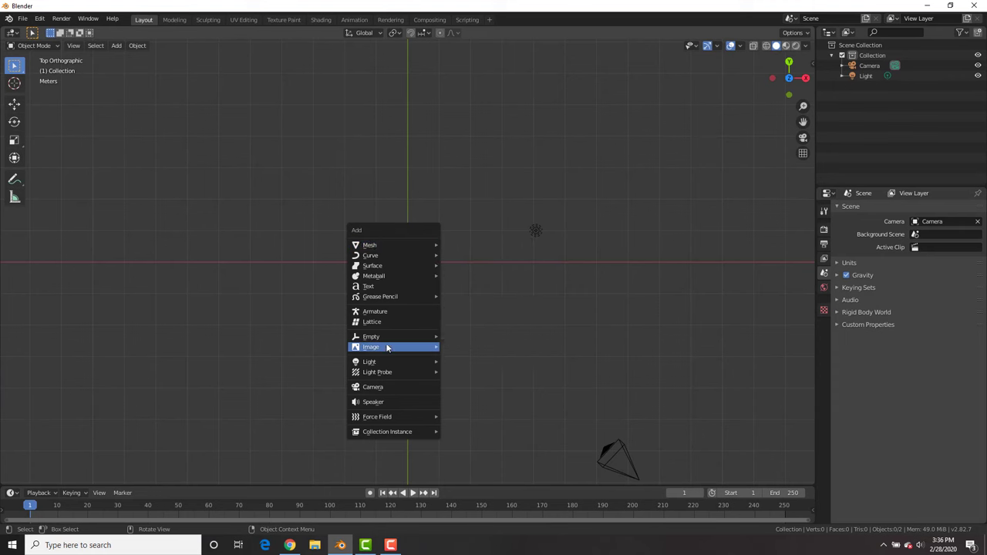
left_click(466, 346)
left_click(269, 293)
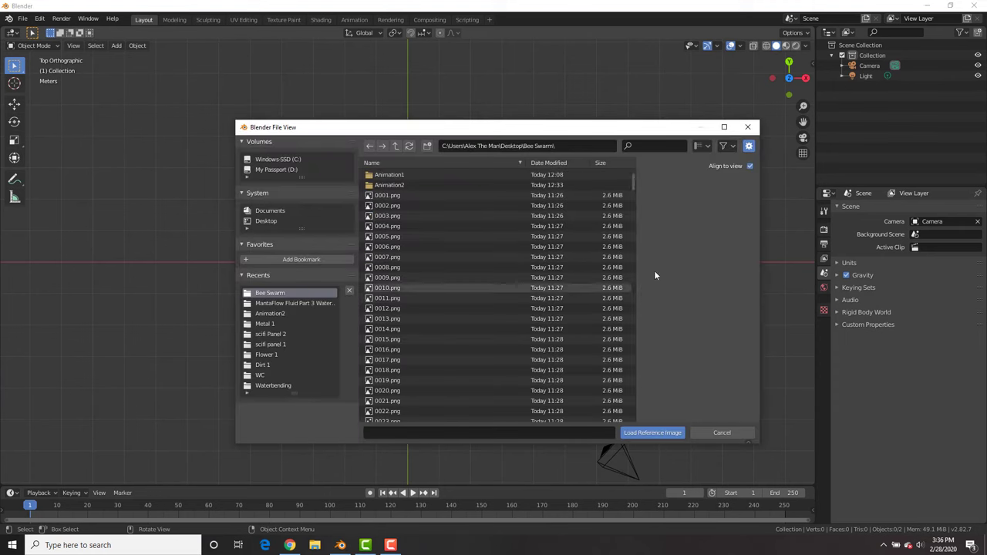
scroll(638, 229, "down", 20)
double_click(437, 416)
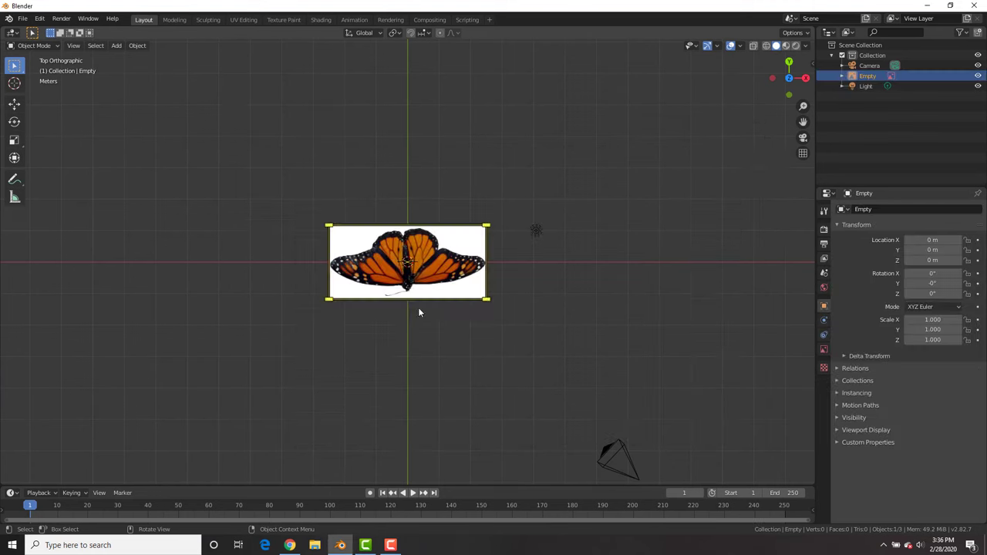
Rotate the butterfly reference image 180 degrees so its head points up in top view.
scroll(398, 263, "up", 3)
type("r180")
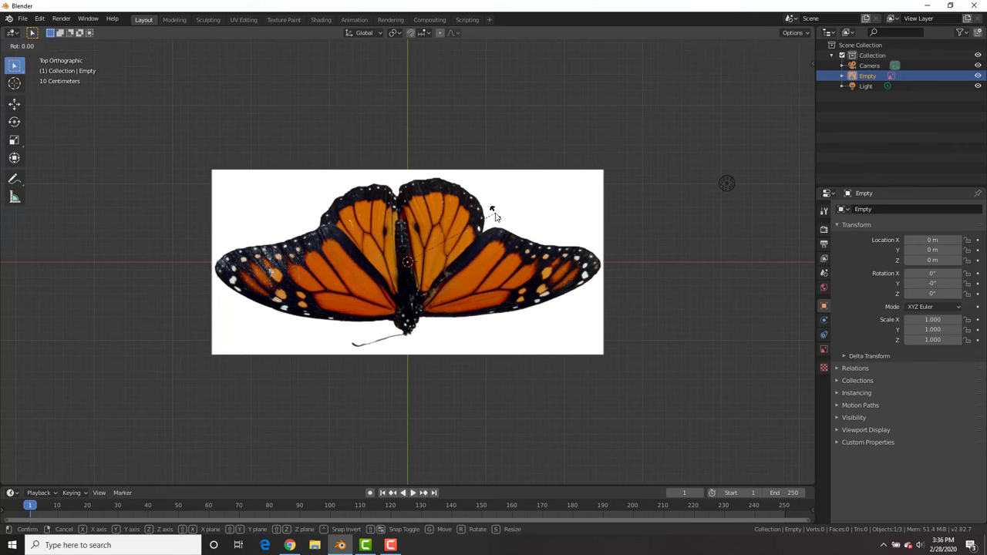
key("Return")
Add a mesh cylinder at the origin and rotate it 90 degrees about the X axis.
key("shift+a")
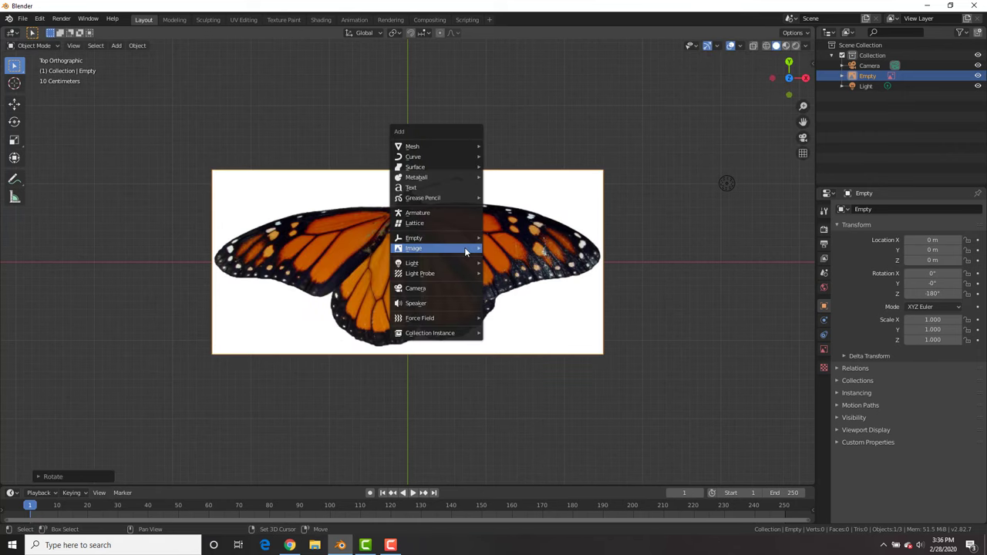
mouse_move(429, 147)
left_click(505, 198)
type("rx90")
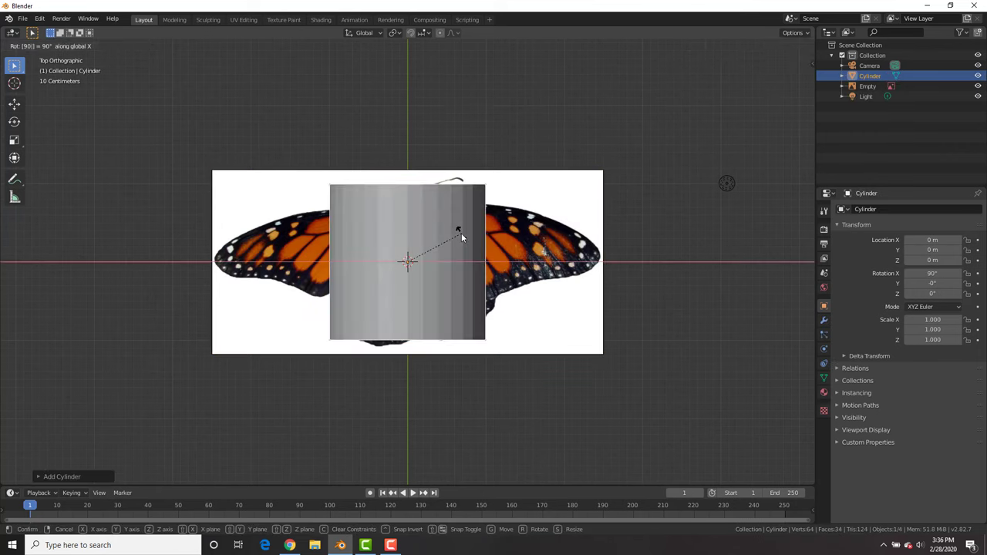
key("Return")
Scale the cylinder to about 0.148, stretch it along Y to about 0.6, and move it over the butterfly's body.
key("s")
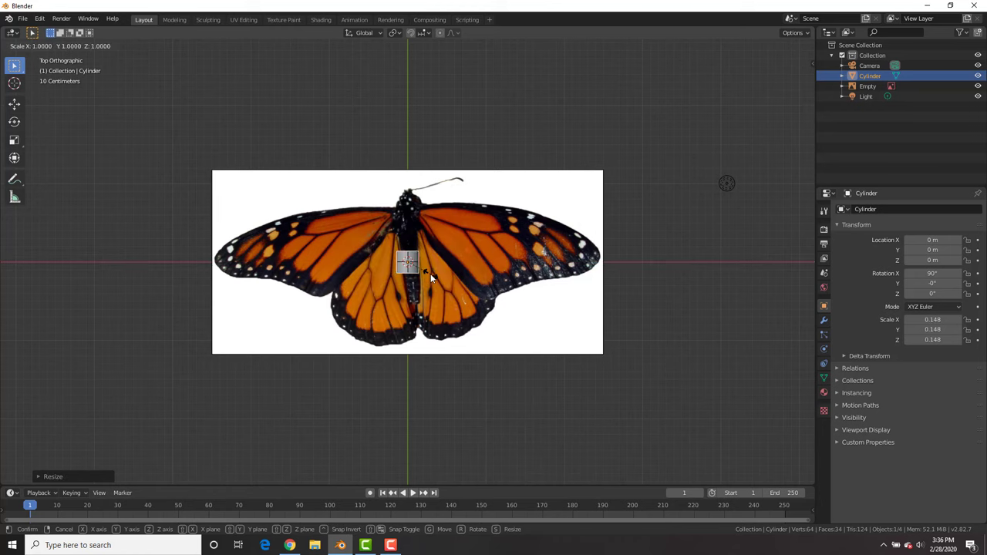
key("y")
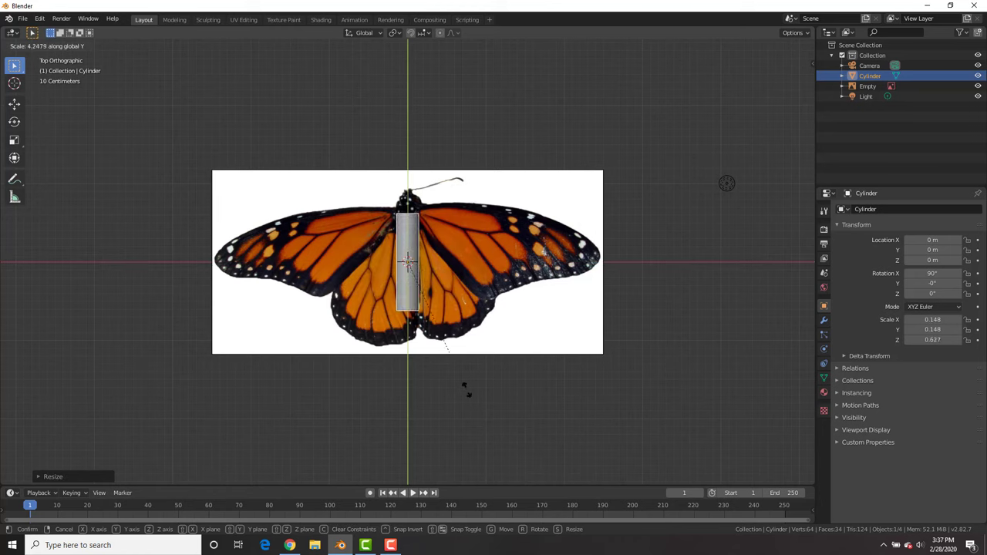
left_click(468, 382)
key("g")
left_click(467, 373)
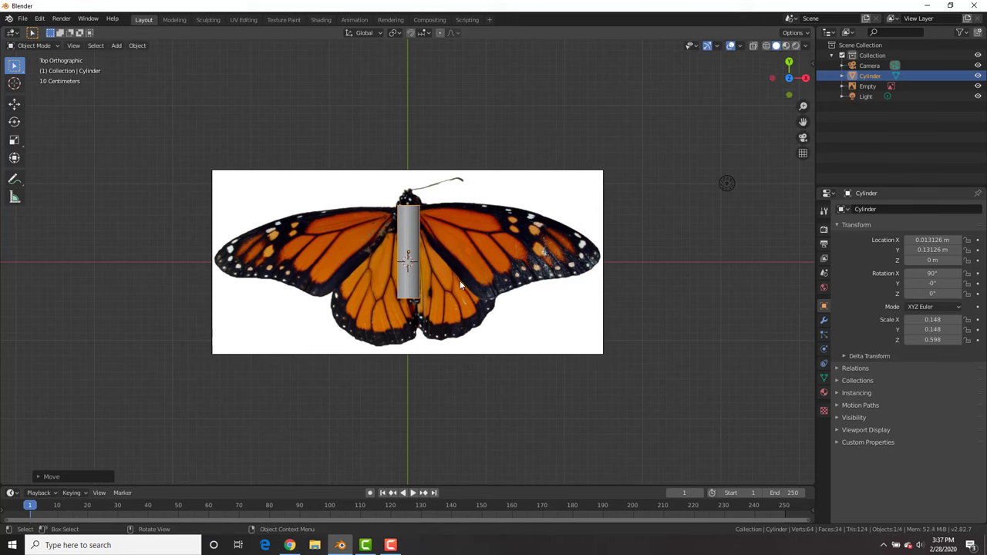
Extrude the cylinder's head-end face slightly and scale it down to taper that end of the body.
key("Tab")
middle_click_drag(455, 263, 444, 307)
left_click(413, 206)
key("e")
left_click(426, 203)
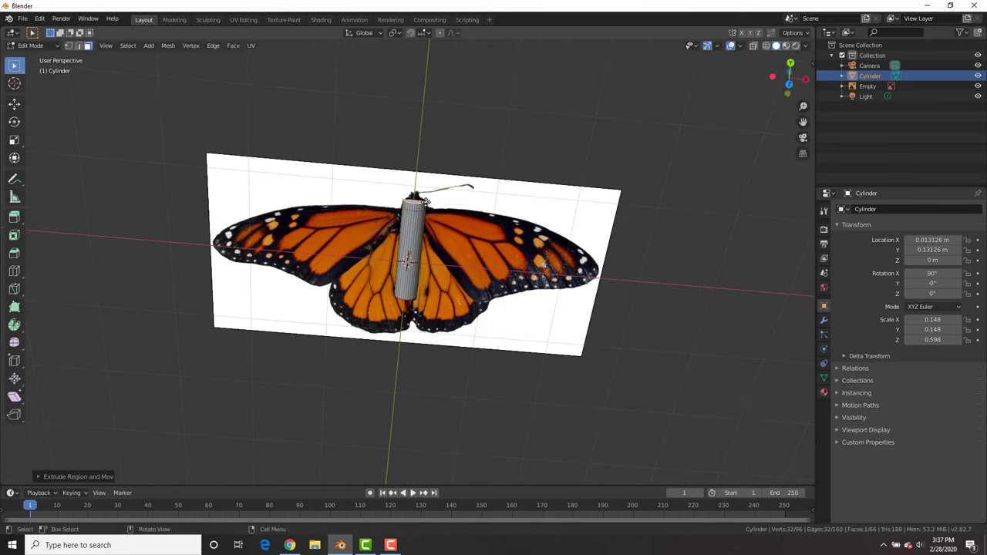
key("s")
left_click(431, 212)
Extrude the cylinder's tail-end face slightly and scale it down to taper the rear of the body.
middle_click_drag(431, 216, 416, 116)
left_click(399, 292)
key("e")
left_click(399, 300)
key("s")
left_click(414, 304)
middle_click_drag(400, 287, 416, 285)
In top view with wireframe shading, select the whole body mesh and align it with the reference butterfly's body.
key("KP_7")
key("a")
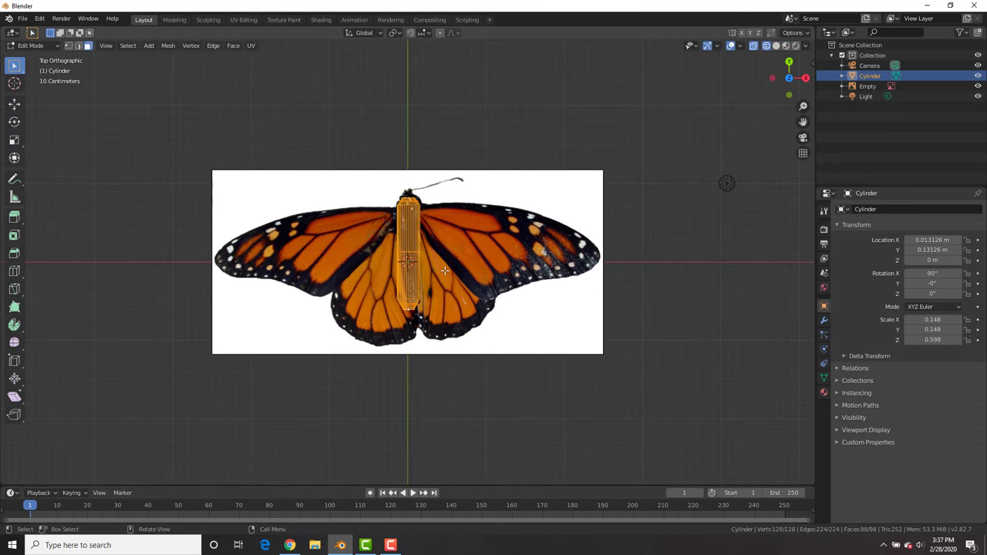
scroll(424, 287, "up", 2)
key("g")
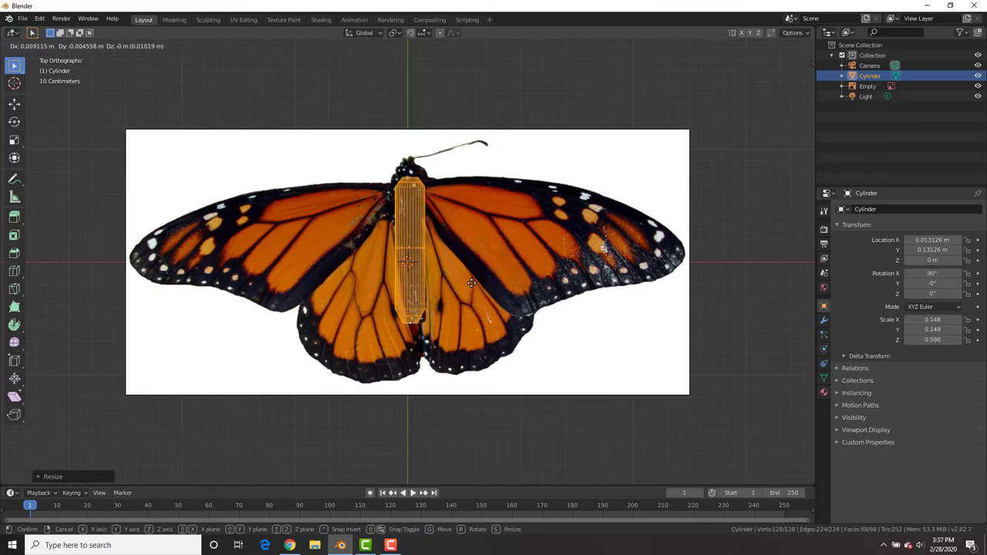
left_click(470, 282)
Add a plane to the body mesh, then scale and position it over the inner part of the right wing.
key("shift+a")
left_click(477, 227)
key("g")
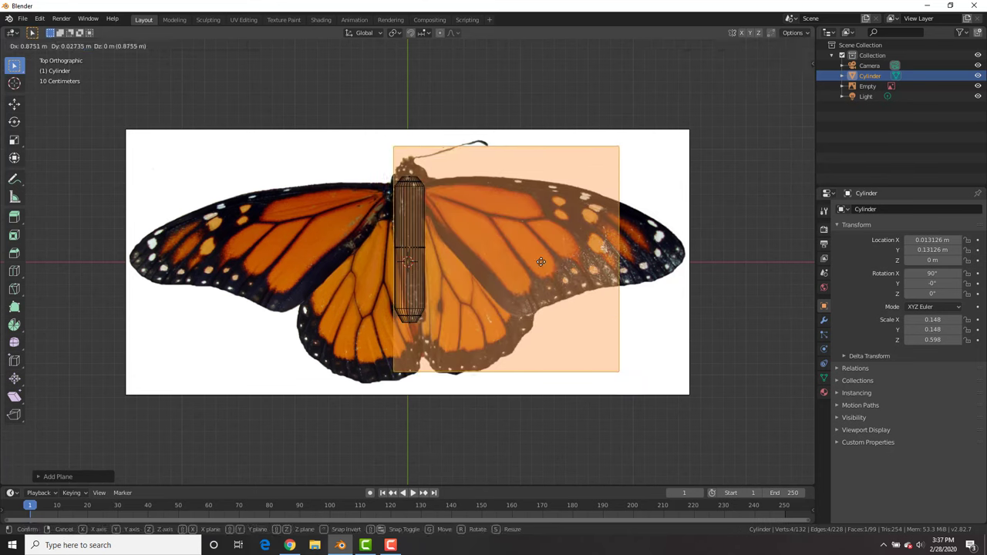
left_click(602, 227)
key("s")
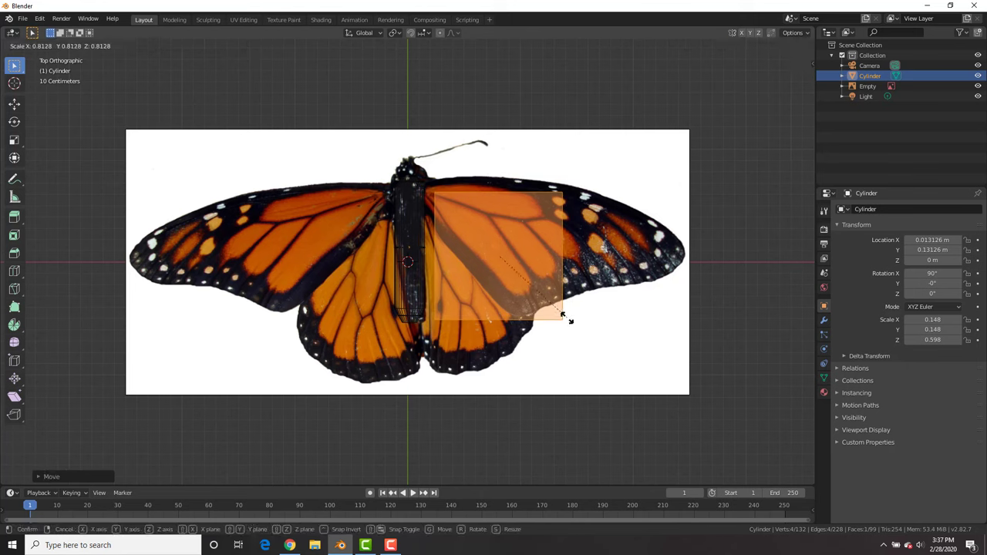
left_click(567, 313)
key("g")
left_click(556, 310)
Move the plane's two outer corner vertices inward to make a narrow strip beside the body on the right wing.
key("Tab")
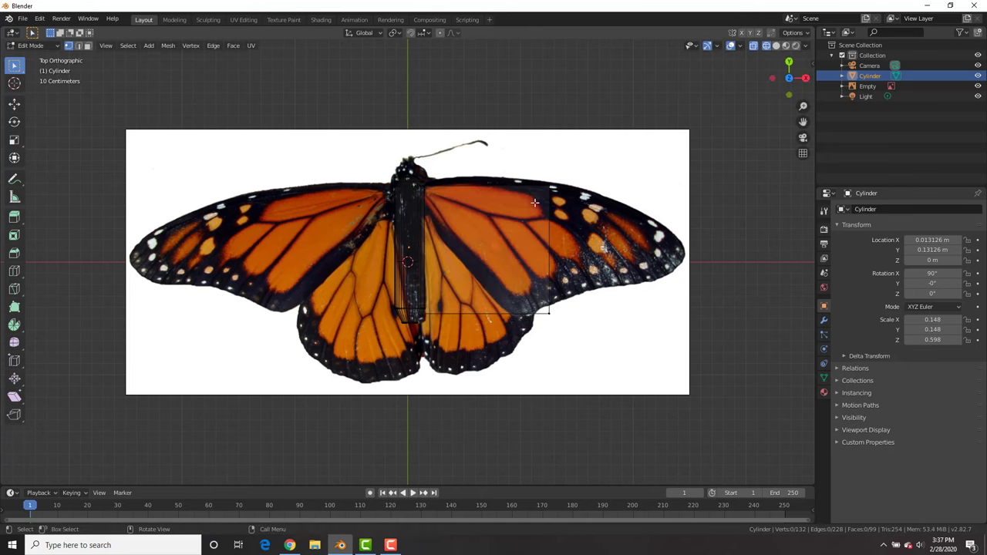
right_click(550, 204)
left_click(549, 186)
key("g")
left_click(467, 181)
left_click(549, 314)
key("g")
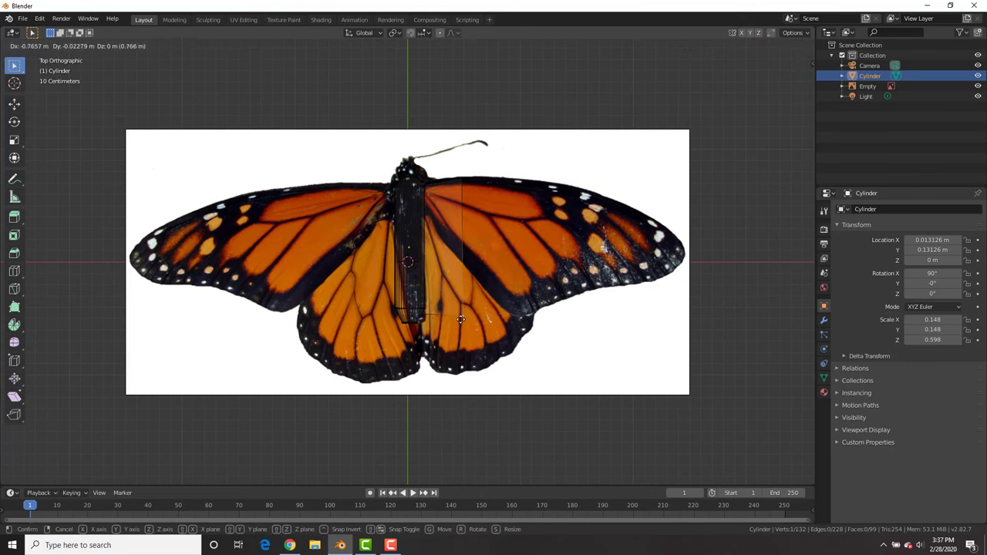
left_click(460, 317)
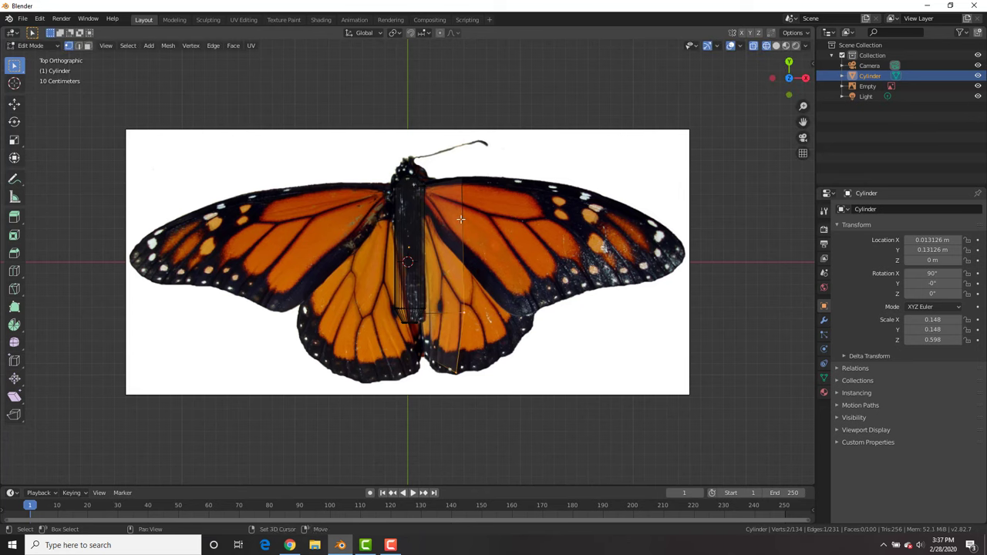
Extrude the strip's outer edge outward in two segments and fit the new lower vertex to the right wing's outline.
key("e")
left_click(529, 184)
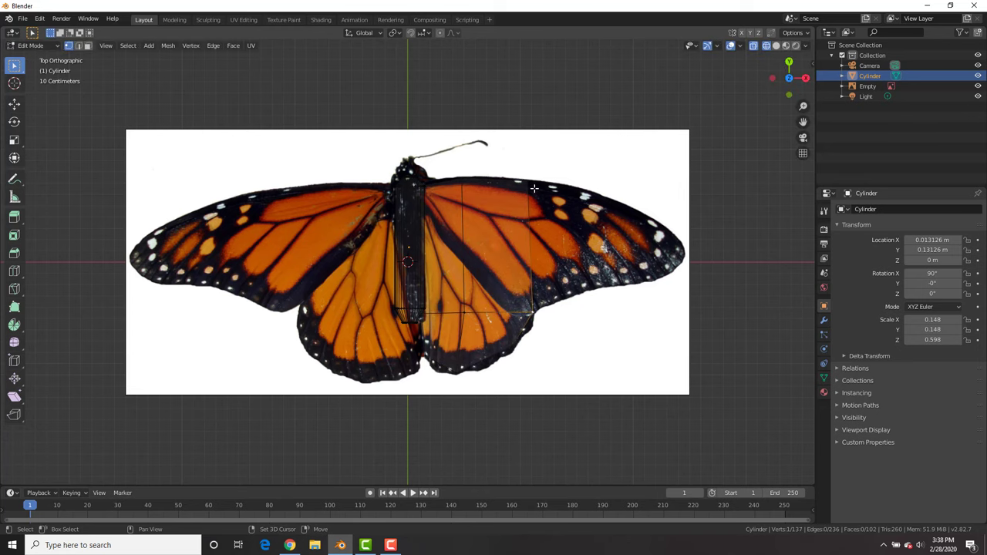
left_click(530, 183, "shift")
key("e")
left_click(601, 195)
left_click(602, 322)
key("g")
left_click(594, 286)
Extrude the outer edge to the right wing's tip, narrowing the new segments to follow the outline.
left_click(599, 194, "shift")
key("e")
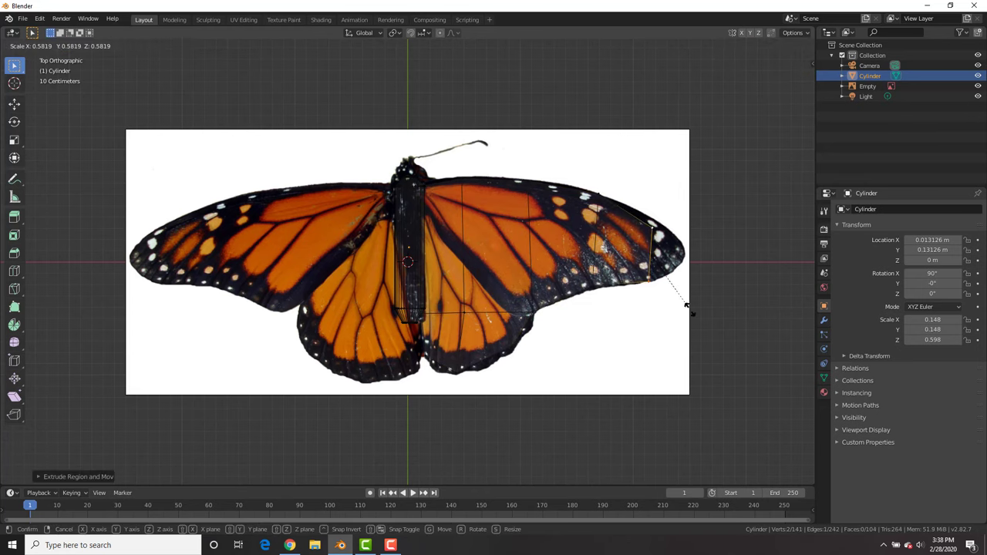
key("e")
left_click(693, 287)
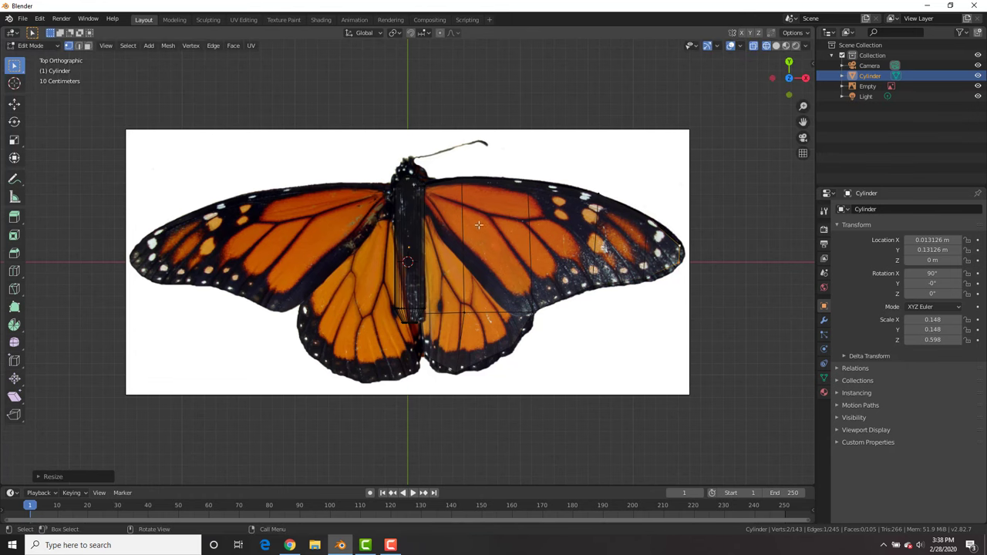
Select the entire linked right wing mesh and duplicate it along X over the left wing.
key("ctrl+l")
key("g")
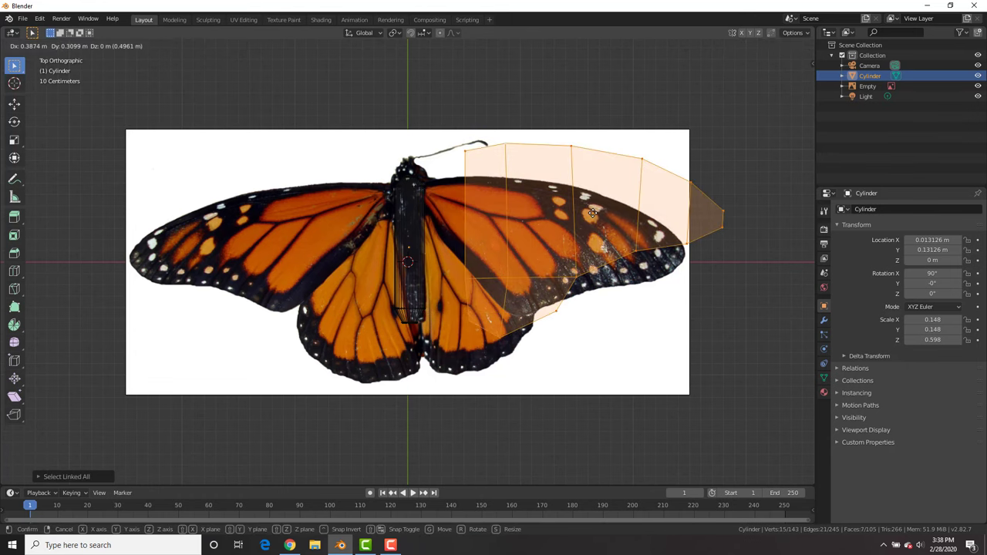
right_click(584, 258)
key("shift+d")
left_click(352, 257)
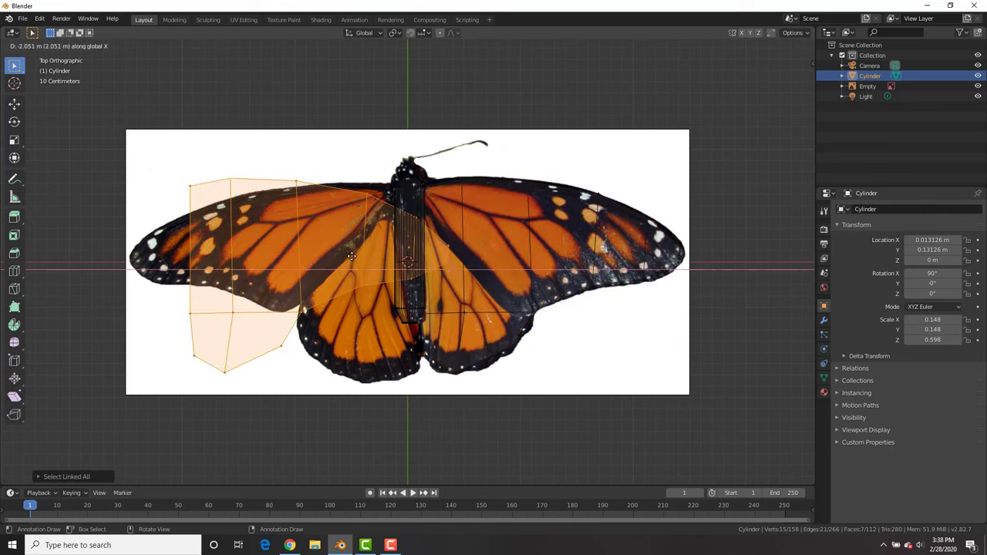
Mirror the duplicated wing by scaling it -1 along X and slide it along X onto the left wing.
type("x-1")
key("Return")
key("g")
key("x")
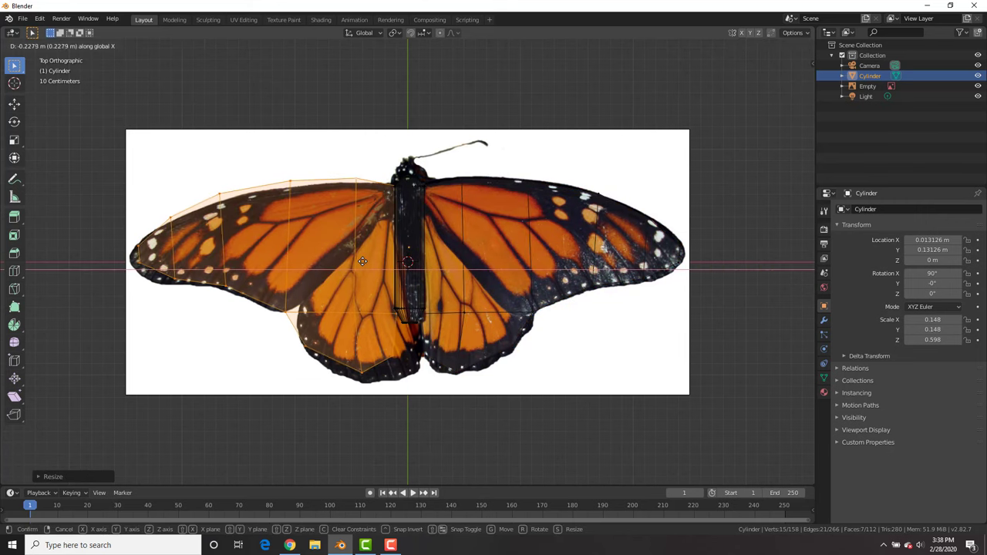
left_click(364, 263)
Move the left wing's innermost bottom vertex and the vertex at the notch between its lobes onto the reference outline.
left_click(394, 355)
key("g")
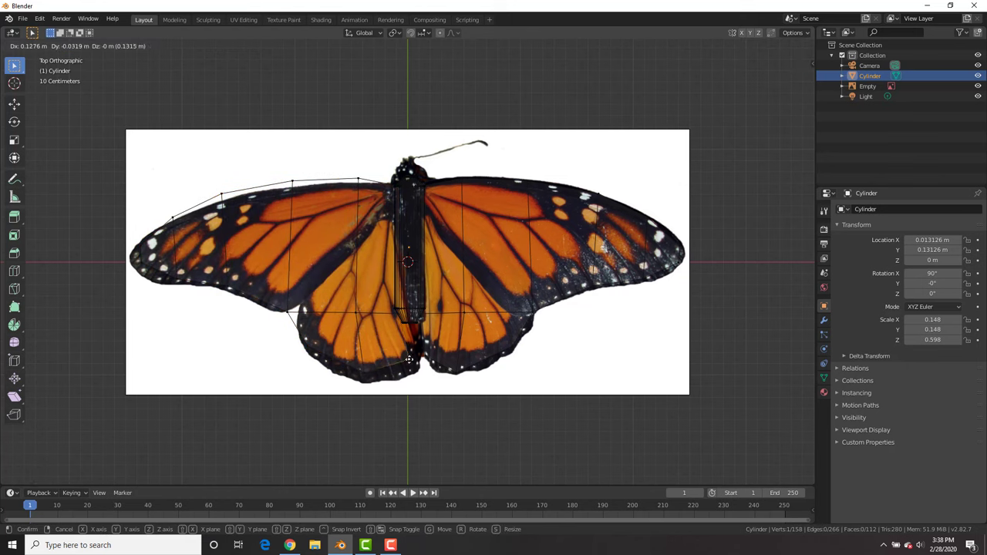
left_click(405, 363)
left_click(288, 312)
key("g")
left_click(304, 299)
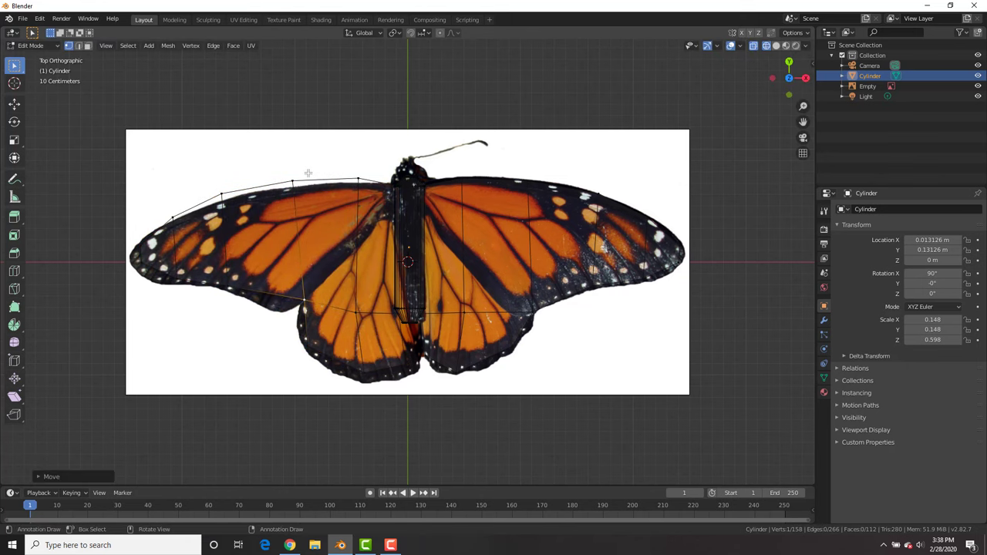
Move the left wing's upper edge vertices down to match the reference wing outline.
left_click(293, 180)
key("g")
left_click(294, 196)
left_click(358, 178)
key("g")
left_click(357, 191)
left_click(221, 194)
key("g")
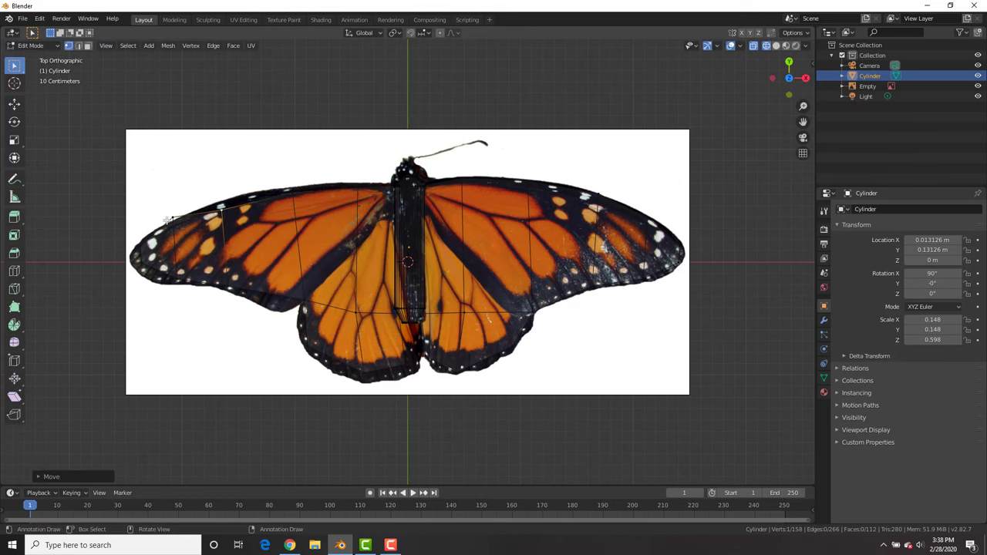
Show the butterfly mesh in solid shading and return to editing its geometry.
key("Tab")
key("z")
left_click(596, 218)
key("Tab")
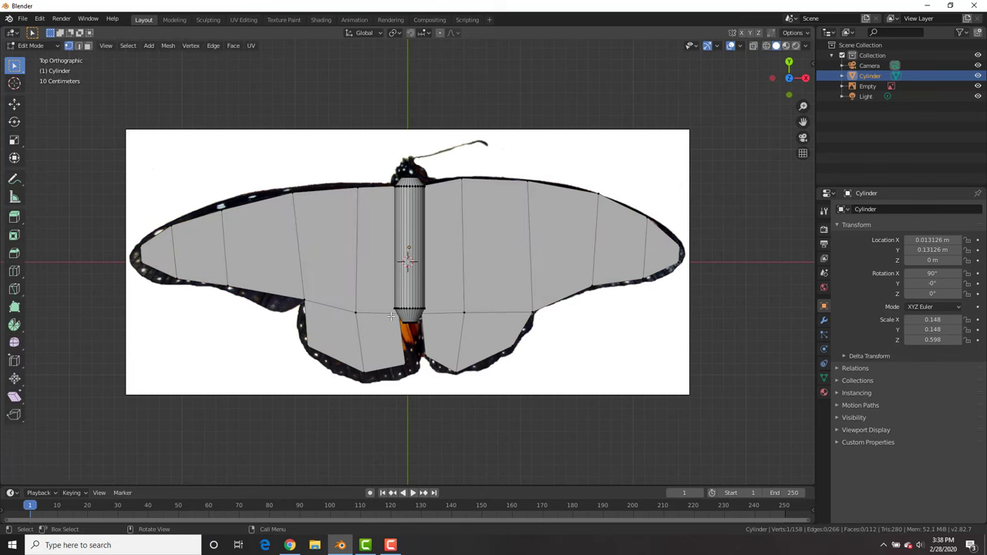
In wireframe shading, loop cut the right wing's lower lobe and move its inner edge vertex onto the reference outline.
key("z")
left_click(377, 314)
key("g")
left_click(403, 360)
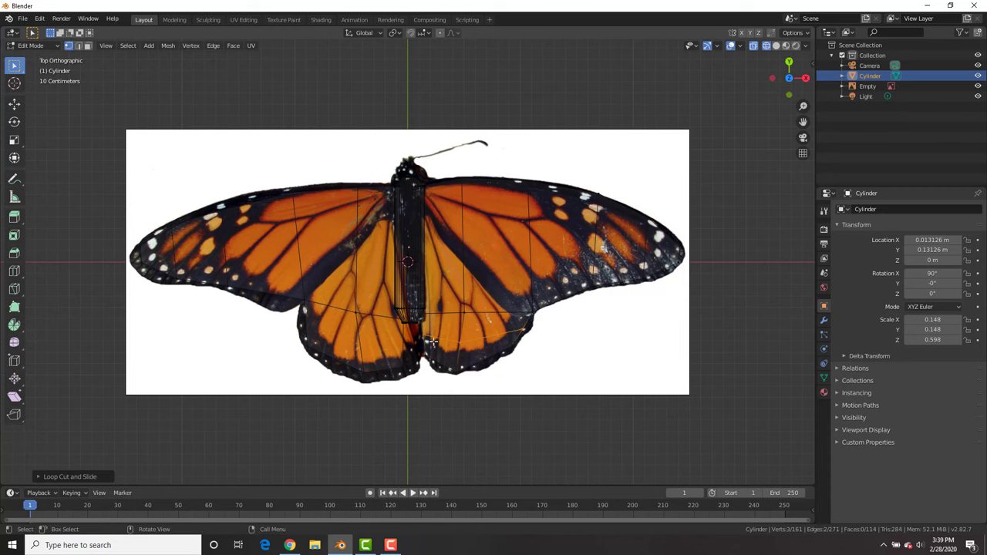
left_click(424, 337)
key("g")
left_click(423, 339)
Loop cut the left wing's lower lobe, adjust the new cut's position, and finish editing the mesh.
key("ctrl+r")
left_click(407, 341)
left_click(409, 341)
key("g")
left_click(410, 346)
key("Tab")
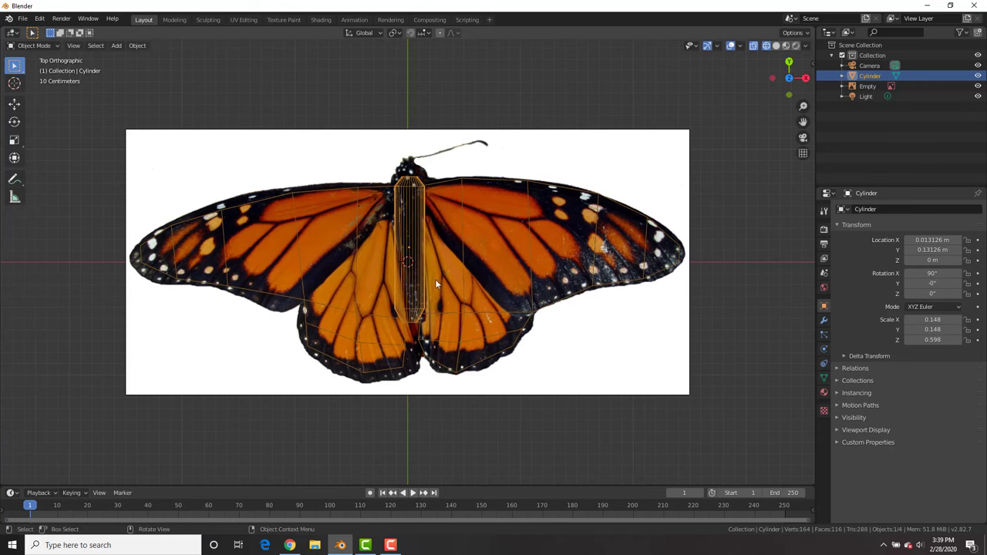
Delete the butterfly reference image and show the model in solid shading.
left_click(484, 163)
key("x")
left_click(484, 163)
key("z")
left_click(641, 239)
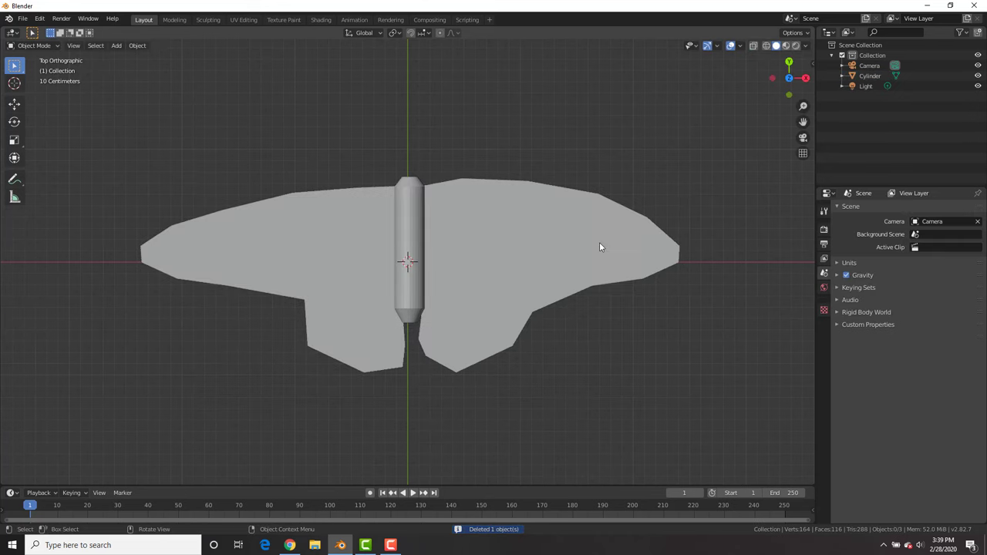
scroll(532, 265, "down", 2)
scroll(421, 299, "up", 2)
Move the outer corner vertex of the left wing's lower lobe slightly inward and down to round the outline.
left_click(309, 337)
key("Tab")
left_click(312, 347)
key("g")
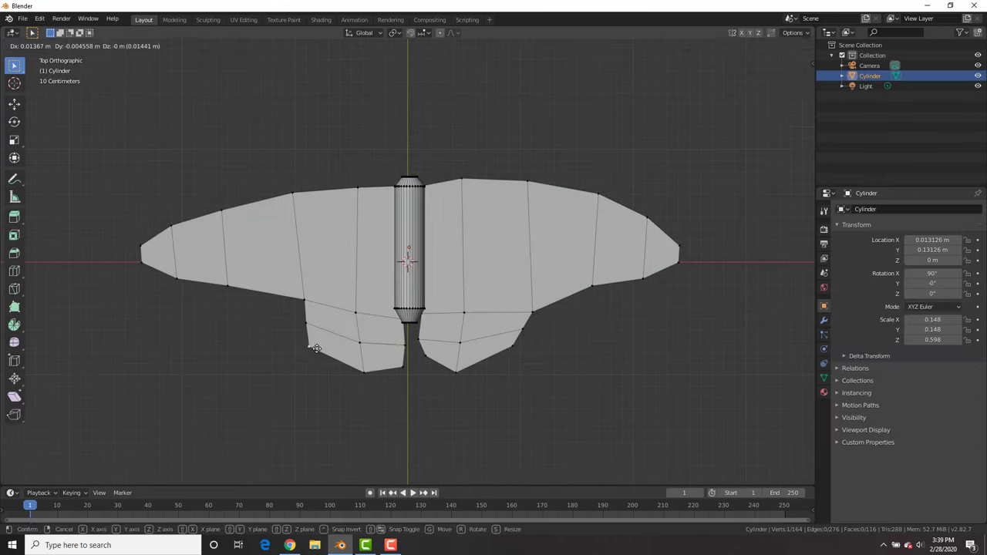
left_click_drag(324, 350, 321, 351)
key("Tab")
Give the butterfly a new material with the existing TexturesCom_Insect image as Image Texture for its Base Color.
left_click(823, 394)
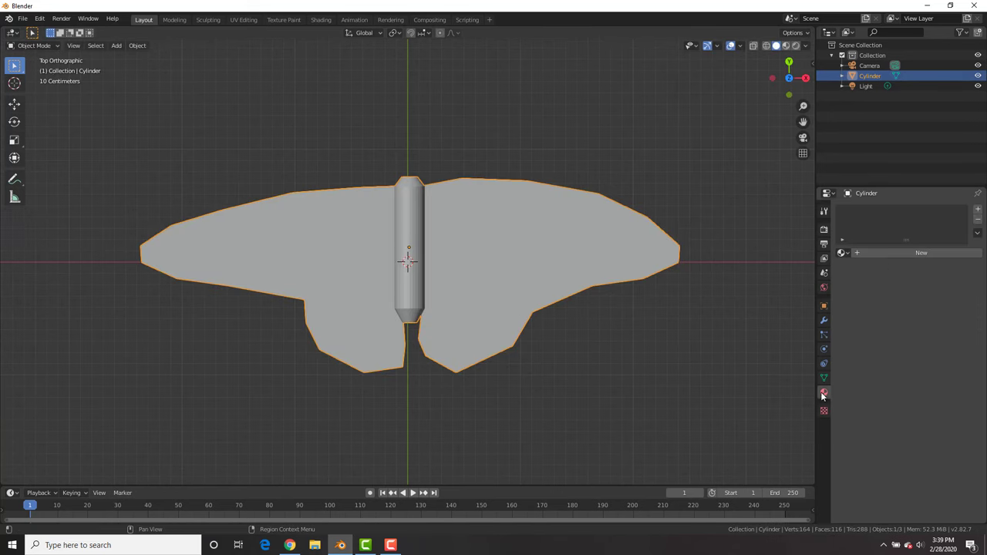
left_click(892, 252)
left_click(977, 358)
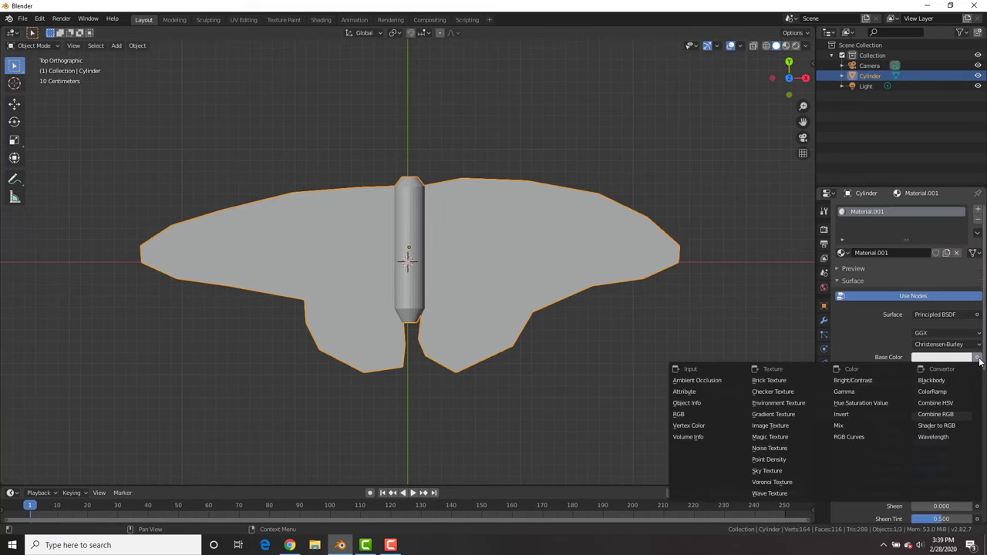
left_click(771, 426)
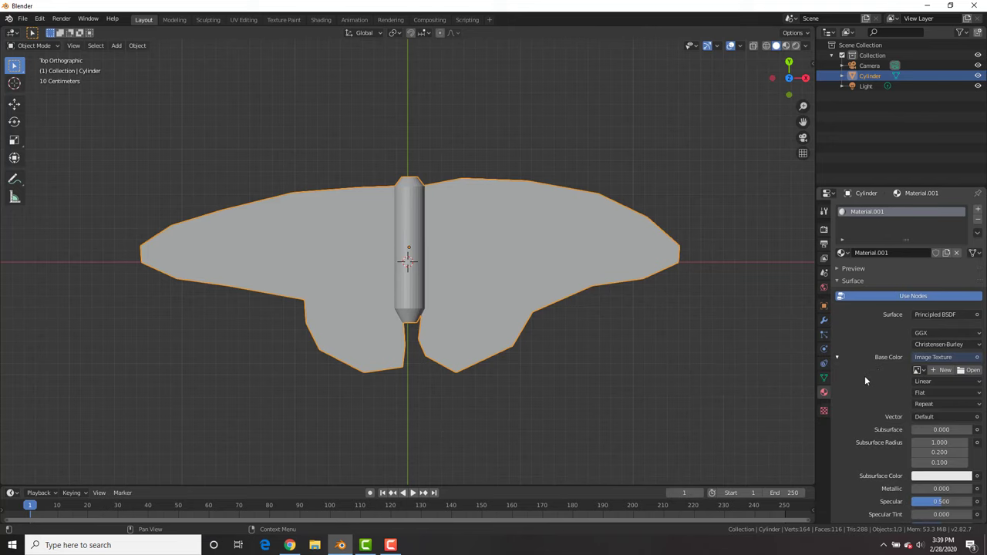
left_click(918, 370)
left_click(858, 394)
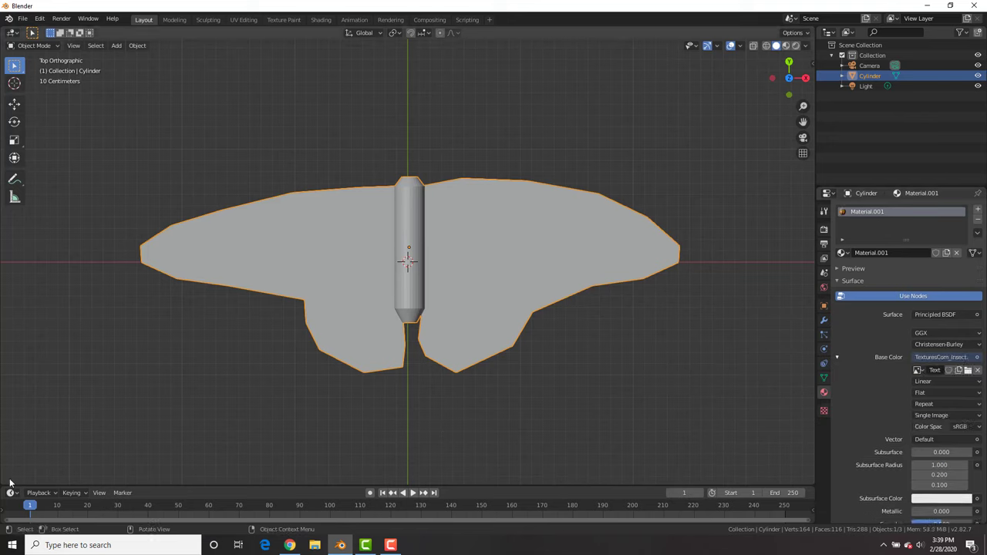
Split the 3D viewport and show the UV Editor in the new area.
left_click_drag(8, 481, 212, 467)
left_click(13, 35)
left_click(42, 93)
Unwrap the entire butterfly mesh from the top view with Project From View.
key("Tab")
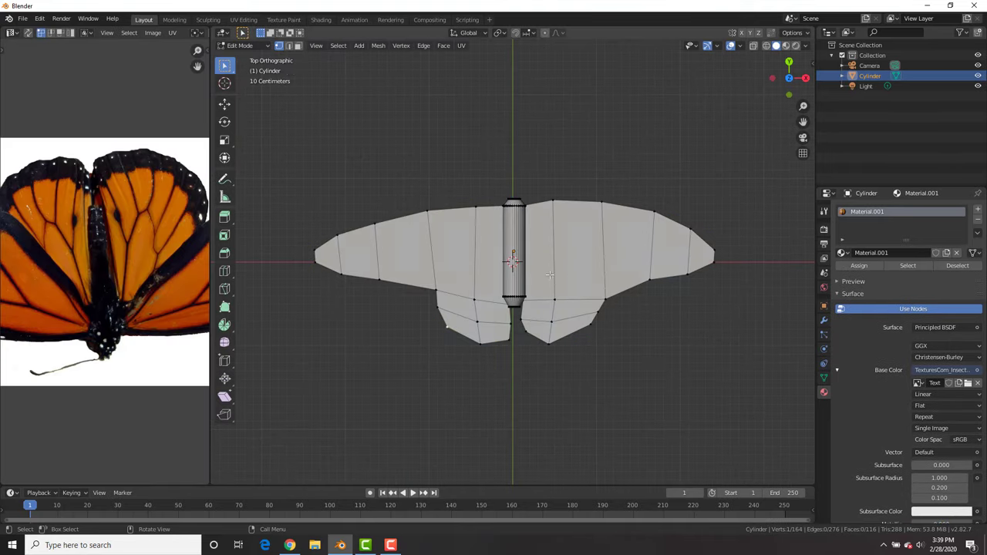
key("u")
left_click(595, 269)
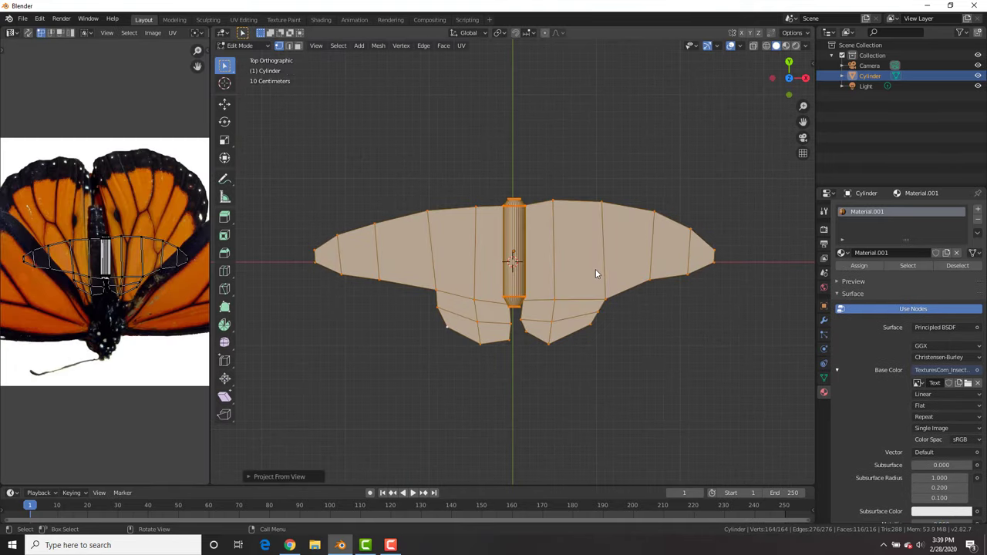
Hide the viewport's toolbar, widen the UV Editor and rotate the UV layout 180°.
scroll(165, 271, "down", 1)
key("t")
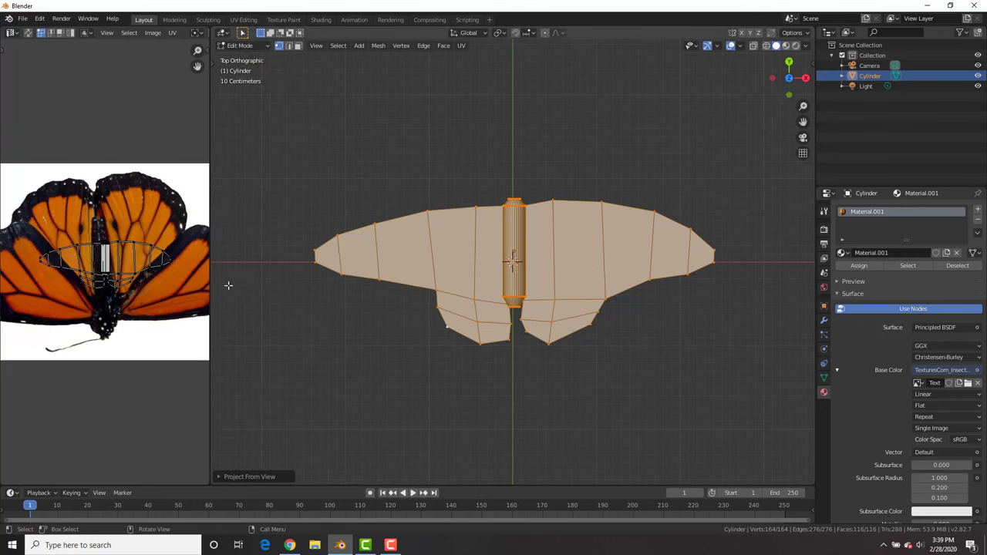
left_click_drag(211, 273, 316, 271)
type("r180")
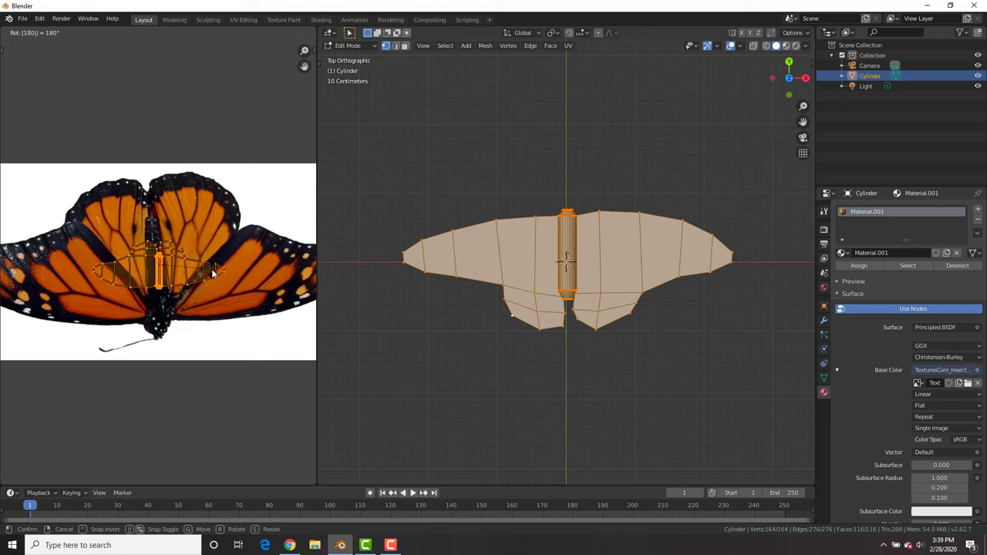
key("Return")
With Material Preview shading on, scale up and move the UV layout to fit the butterfly photo, and return to Object Mode.
left_click(786, 45)
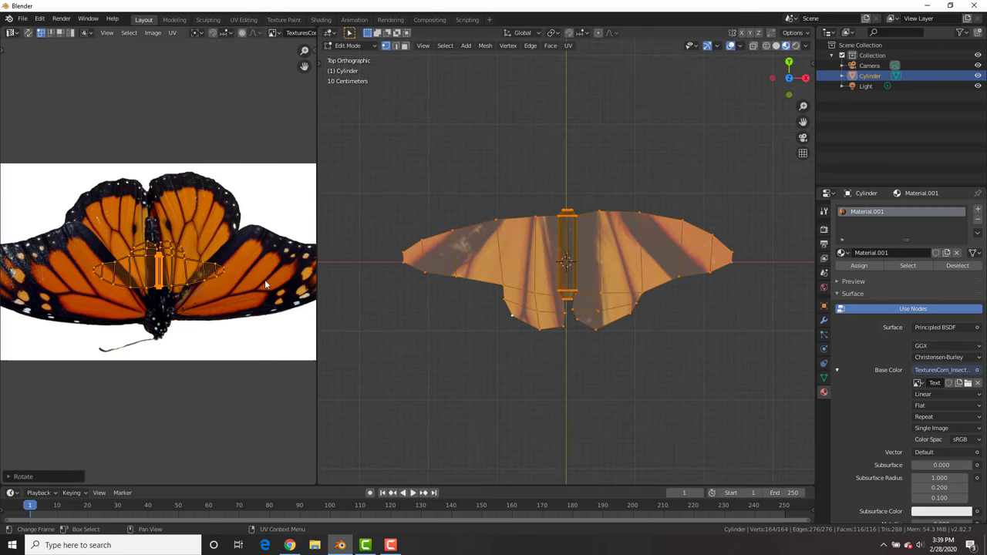
key("s")
left_click(206, 344)
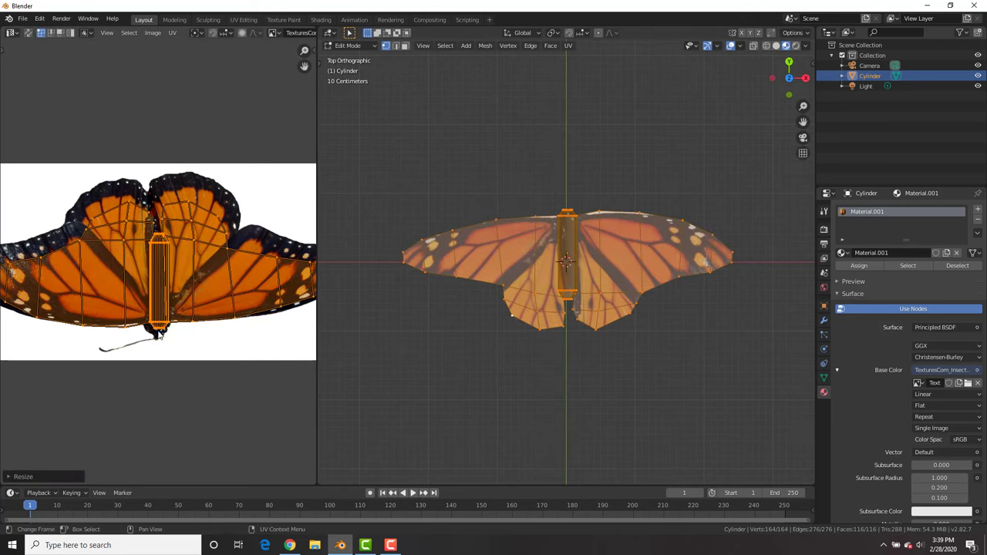
middle_click_drag(205, 343, 224, 342)
scroll(224, 342, "down", 1)
key("s")
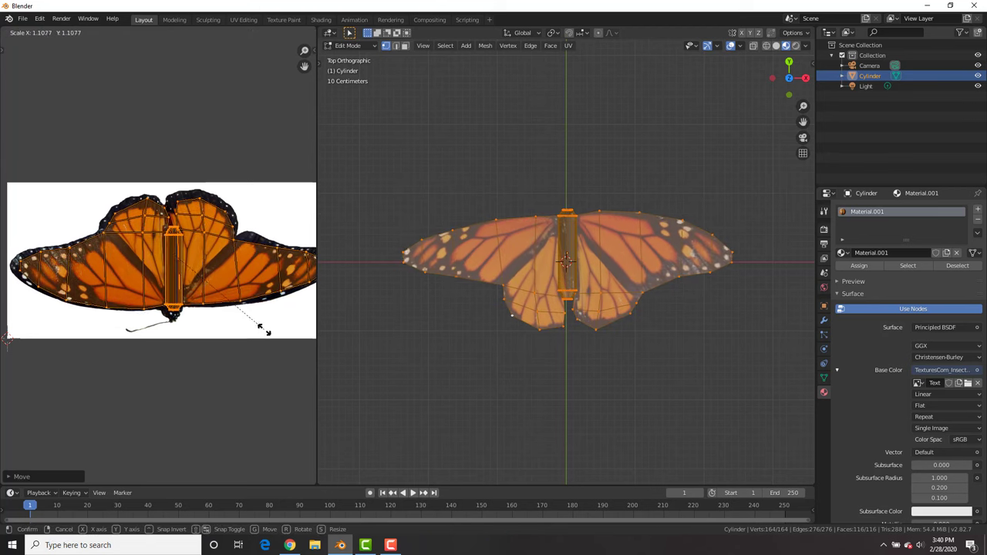
key("g")
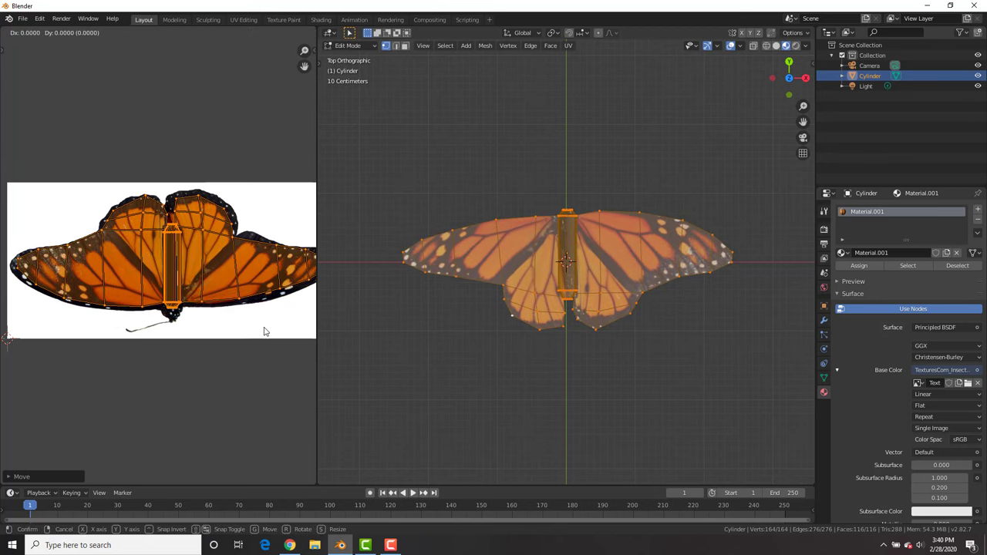
left_click(264, 329)
key("Tab")
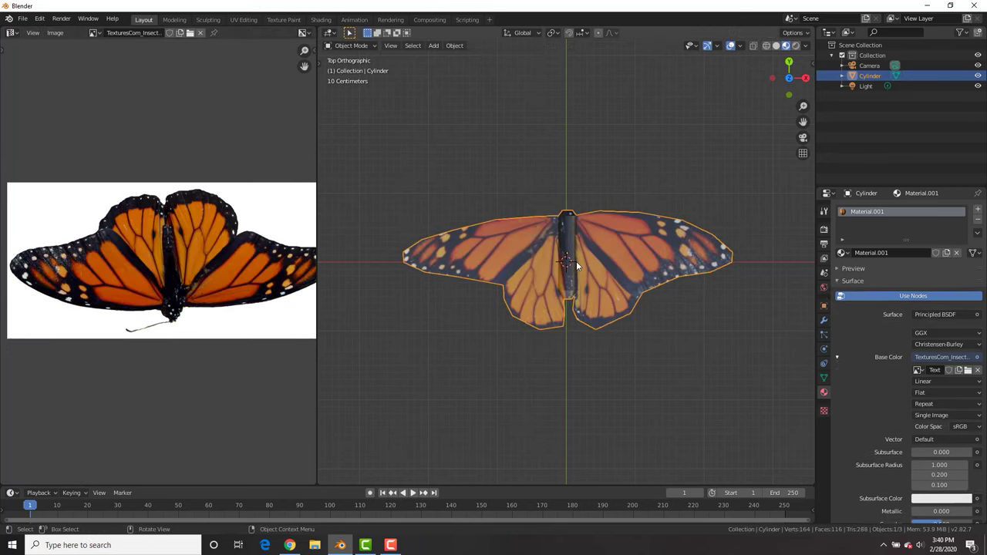
Add an armature and rotate it -90° about the X axis so its bone lies along the butterfly's body.
scroll(576, 261, "up", 1)
middle_click_drag(554, 234, 531, 269, "shift")
key("shift+s")
key("Escape")
key("shift+a")
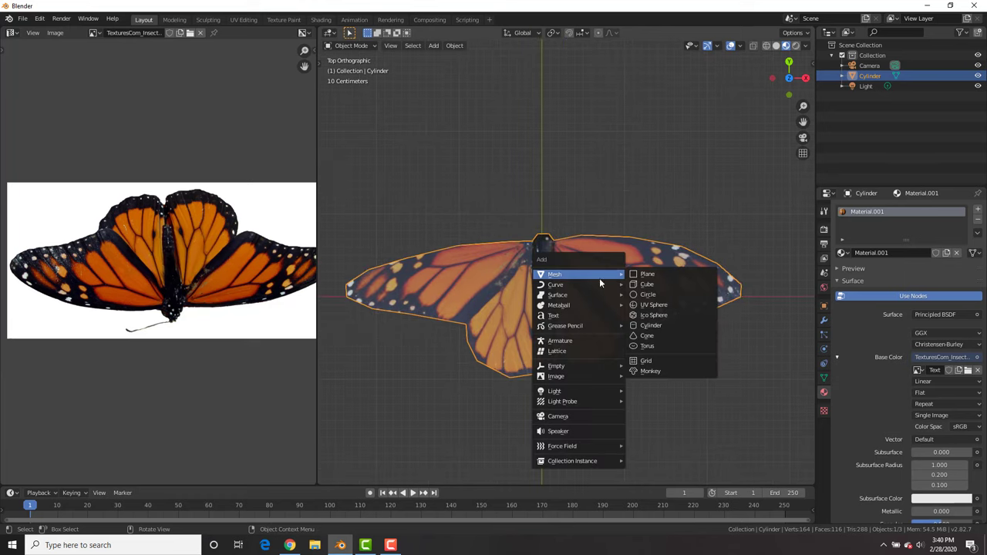
left_click(573, 340)
middle_click_drag(580, 270, 558, 242)
type("x-90")
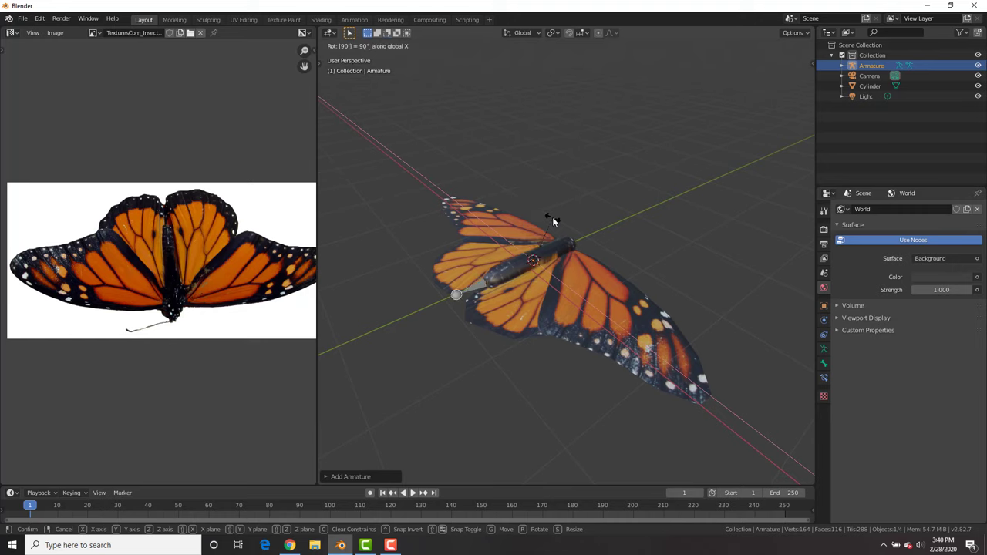
key("Return")
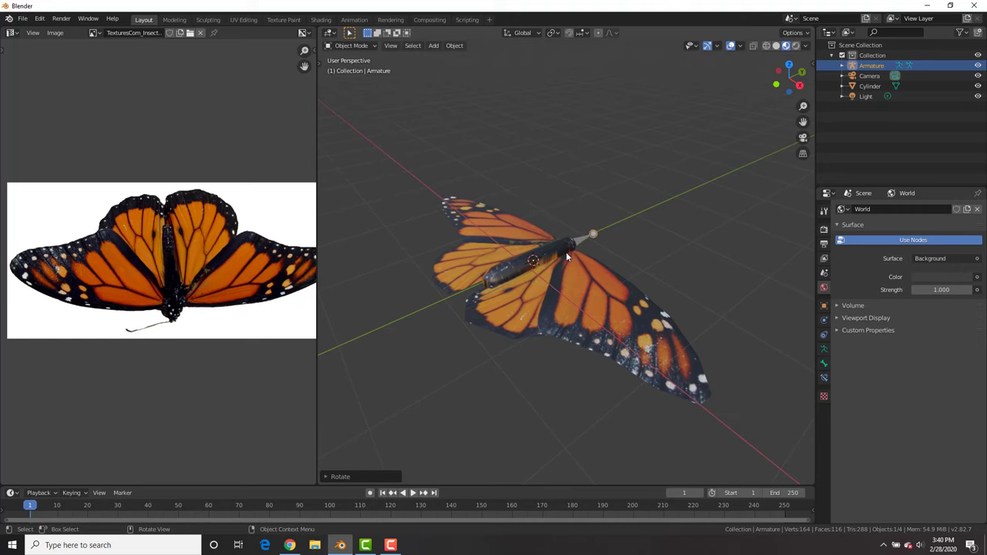
Move the armature along the Y axis so its bone sits inside the body, and return to top view.
key("g")
key("y")
key("Return")
key("KP_7")
Duplicate the body bone in Edit Mode, rotate the copy 90° to point outward, and place it on the right wing.
key("Tab")
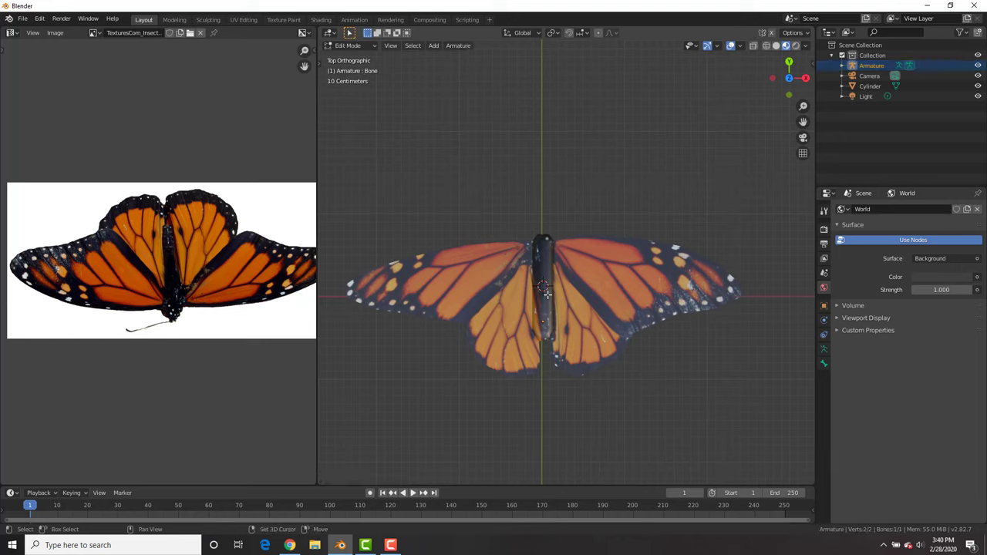
key("shift+d")
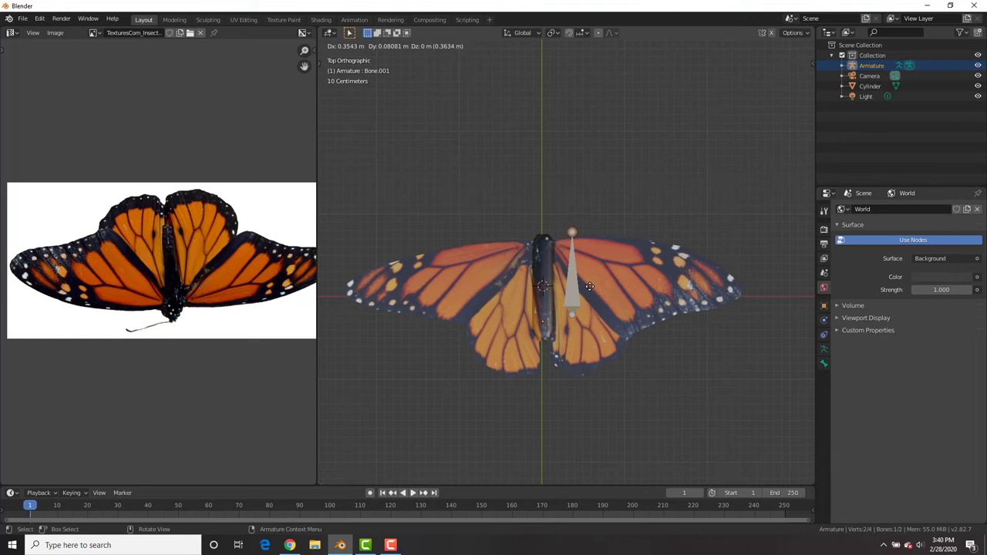
left_click(589, 286)
type("r9")
key("Return")
key("g")
left_click(612, 307)
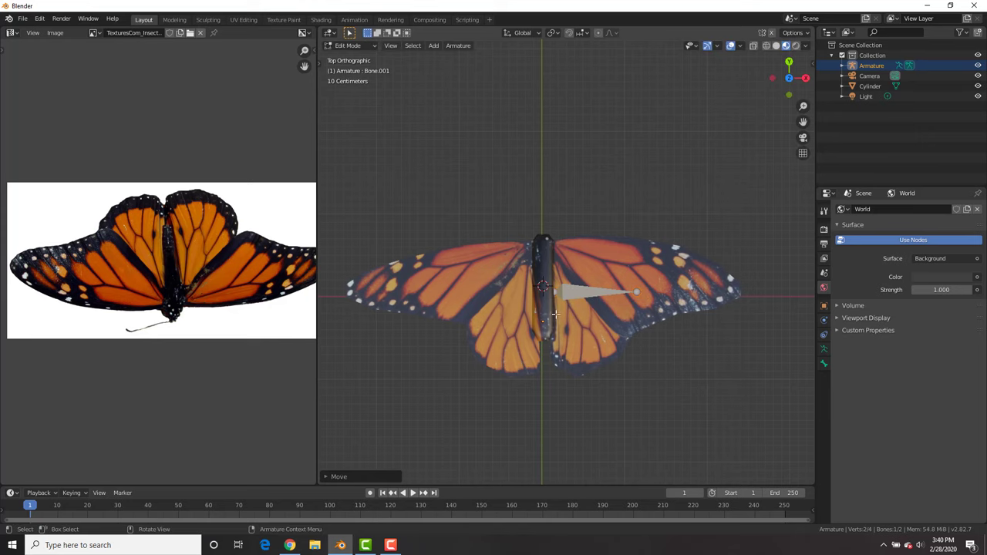
Duplicate the right wing bone, mirror it by scaling -1 along X, and place it on the left wing.
key("shift+d")
left_click(479, 289)
type("sx-1")
key("Return")
key("g")
left_click(598, 299)
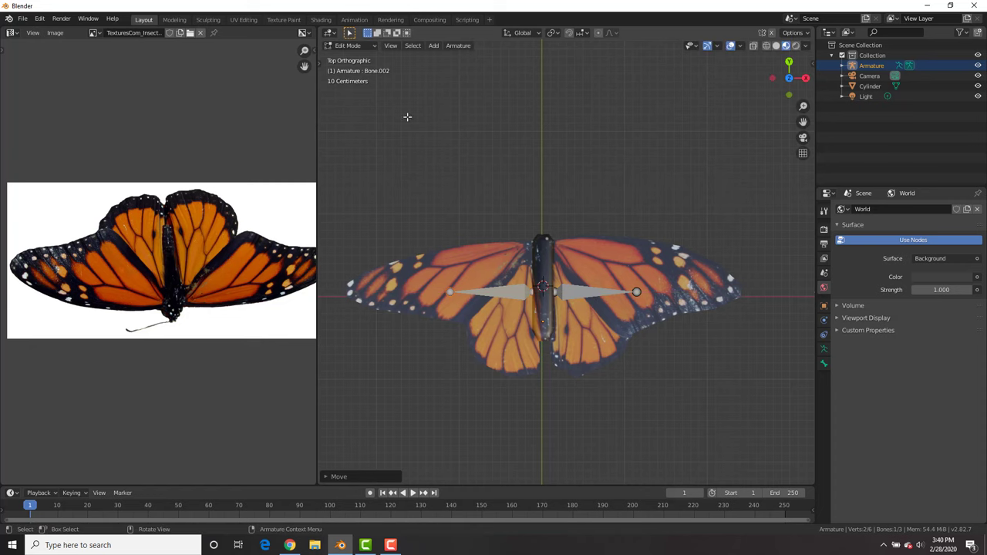
Parent the butterfly mesh to the armature using Armature Deform With Empty Groups.
key("Tab")
left_click(593, 263)
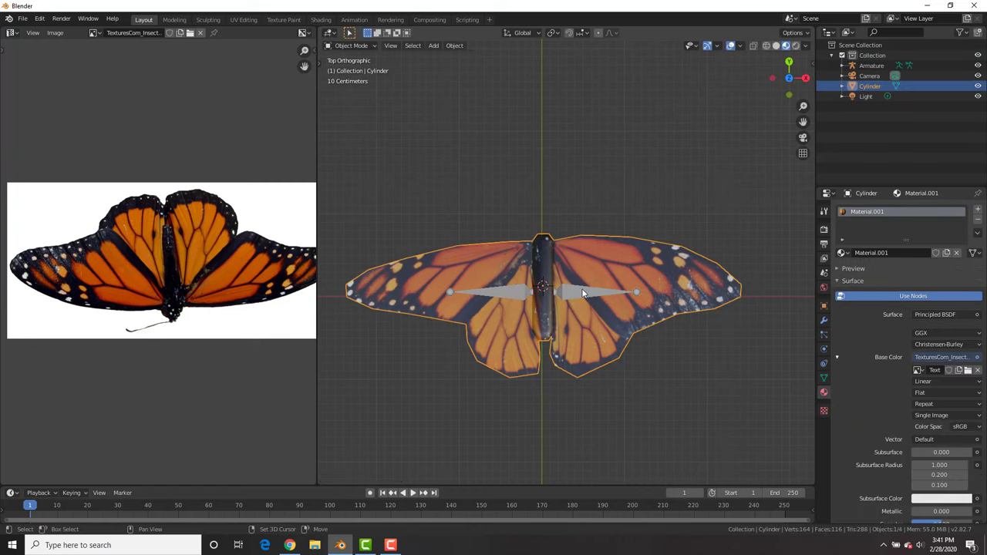
left_click(582, 293, "shift")
key("ctrl+p")
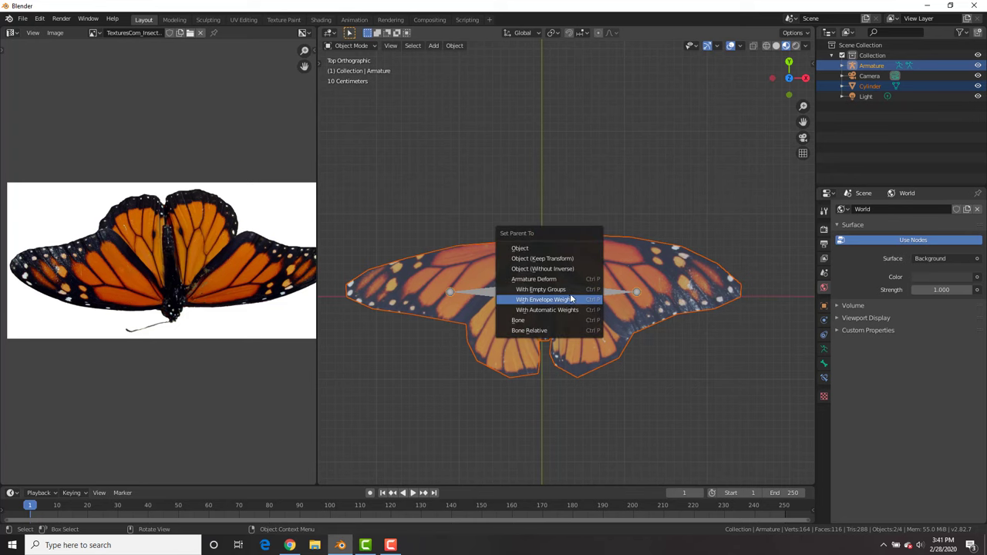
left_click(567, 289)
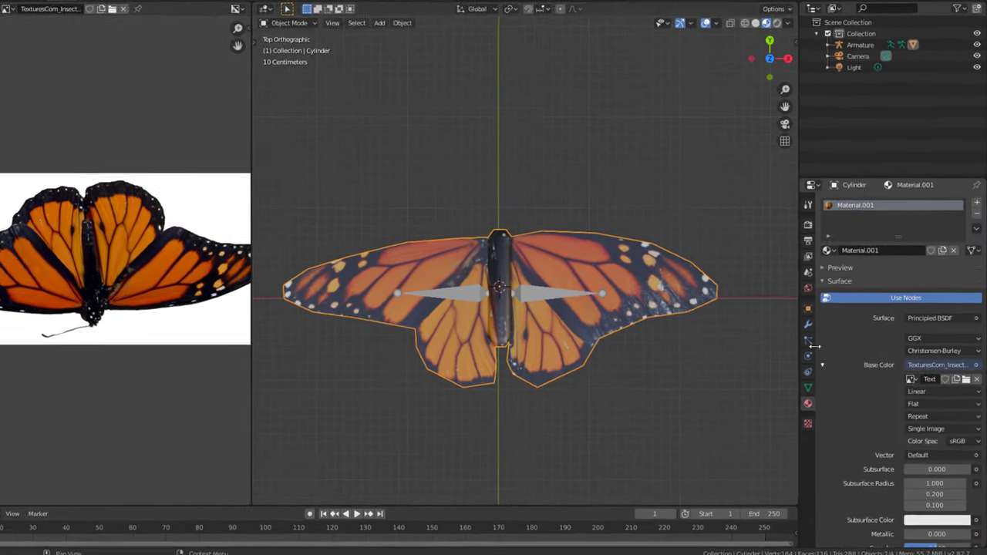
Select the whole left wing of the butterfly mesh and assign it to the Bone.002 vertex group.
left_click(807, 387)
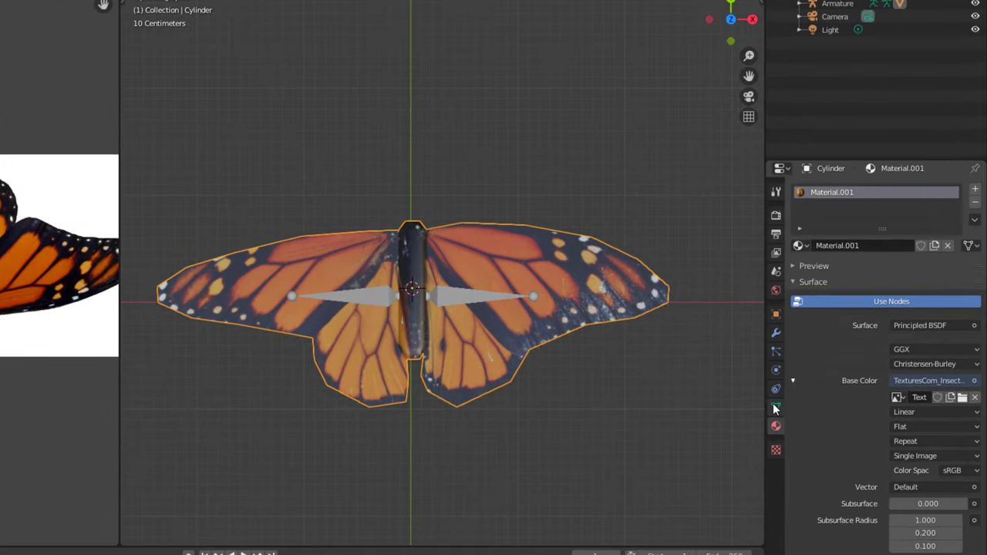
key("Tab")
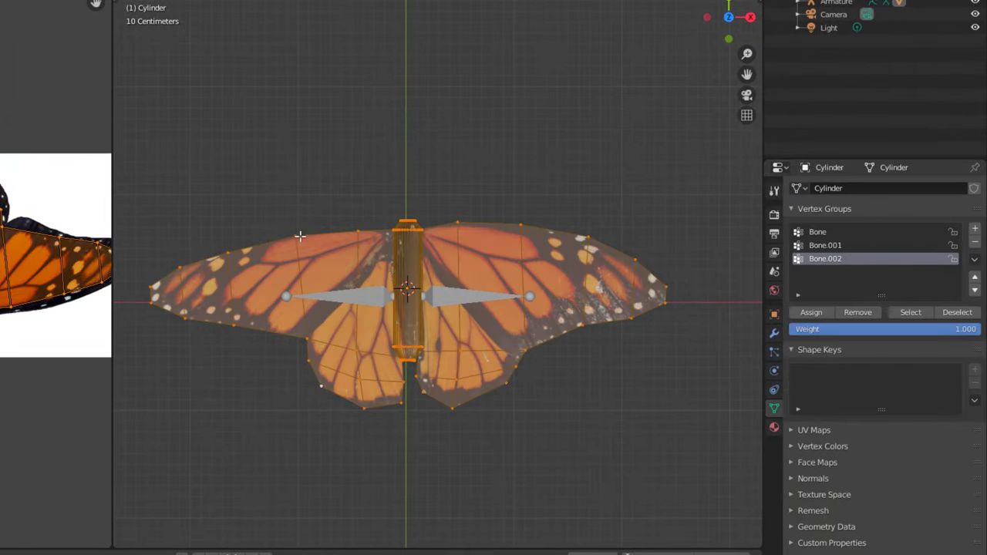
left_click(300, 236)
key("ctrl+l")
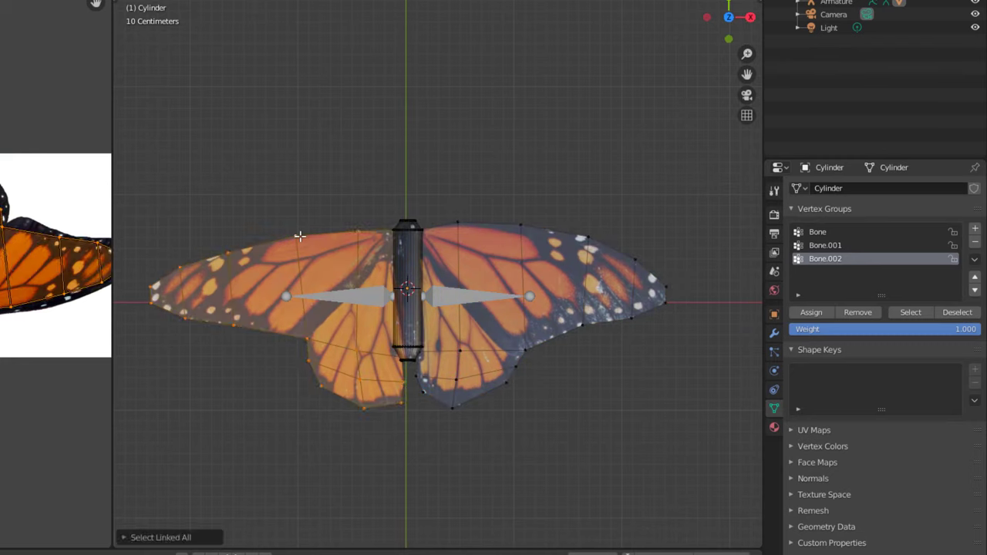
left_click(811, 313)
Select the whole right wing and assign it to the Bone.001 vertex group.
left_click(518, 223)
key("ctrl+l")
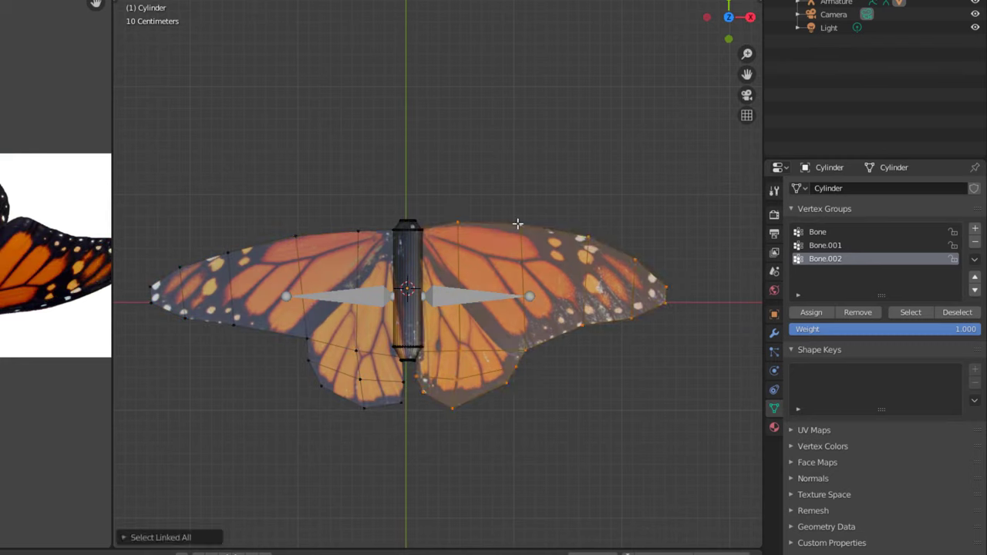
left_click(825, 246)
left_click(800, 307)
Select all of the butterfly's body and assign it to the Bone vertex group.
left_click(409, 229)
key("ctrl+l")
left_click(817, 232)
left_click(811, 312)
Leave mesh editing, select the armature and put it in Pose Mode.
key("Tab")
left_click(452, 297)
key("ctrl+Tab")
Test the wing deformation by rotating the wing bones about the Y axis, cancelling each rotation.
middle_click_drag(460, 297, 475, 229)
key("y")
right_click(446, 269)
left_click(449, 272)
key("r")
key("y")
right_click(505, 175)
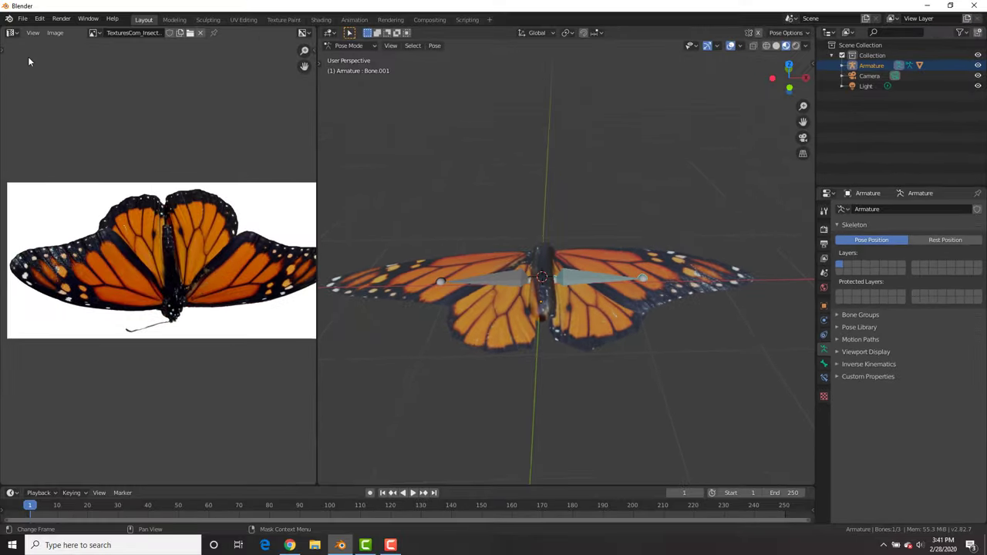
Replace the image editor with the Graph Editor and rotate both wing bones upward about the Y axis into a V shape.
left_click(12, 33)
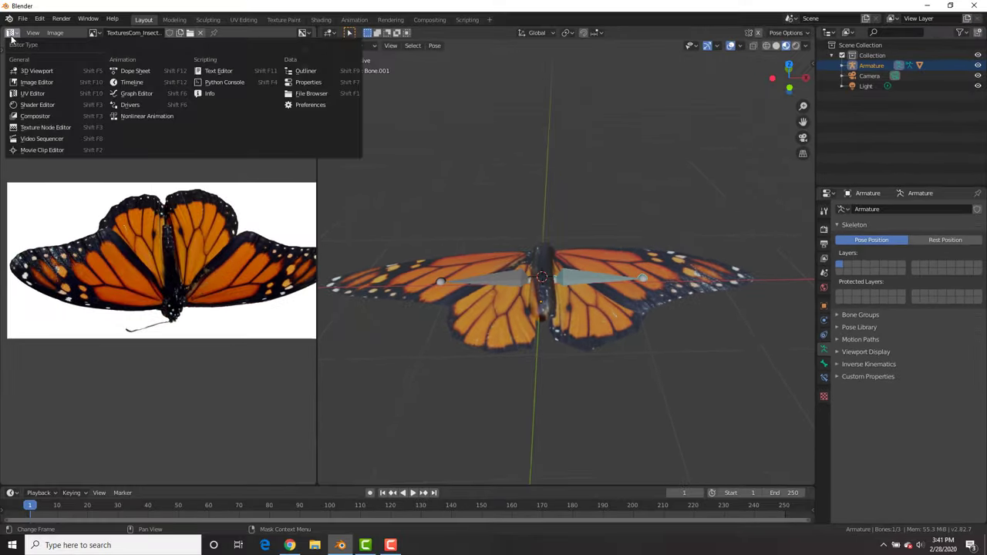
left_click(139, 95)
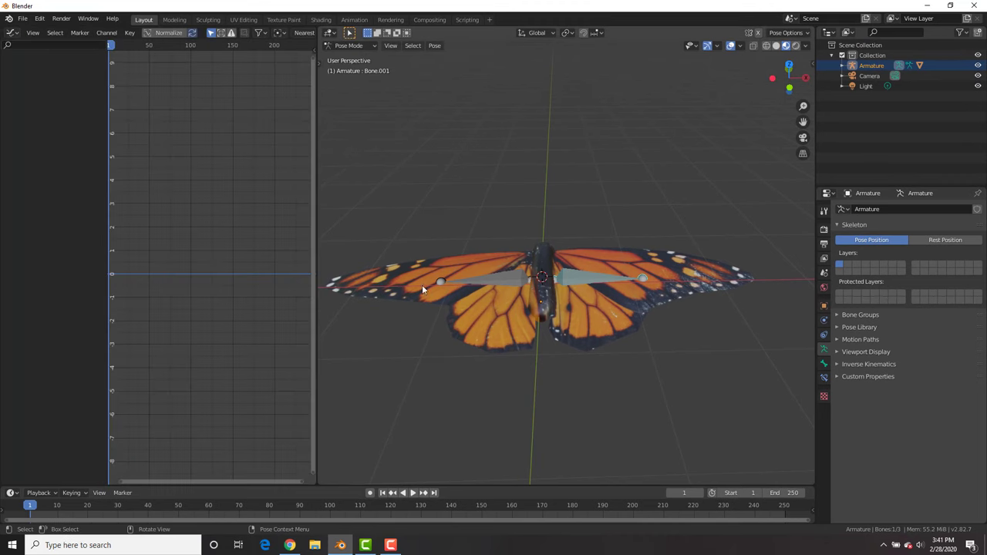
left_click(501, 284)
middle_click_drag(501, 284, 613, 259)
key("r")
key("y")
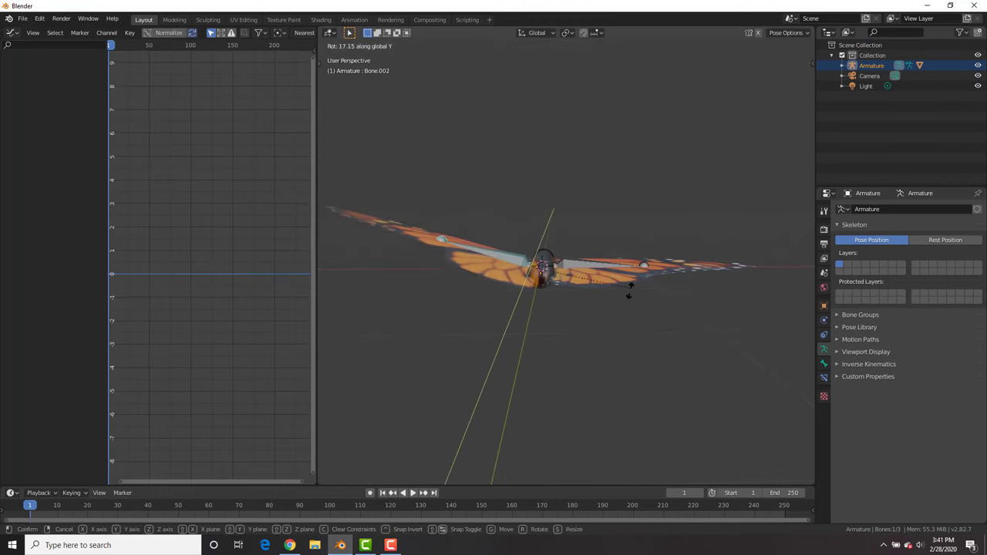
left_click(573, 350)
left_click(569, 263)
key("r")
key("y")
left_click(597, 178)
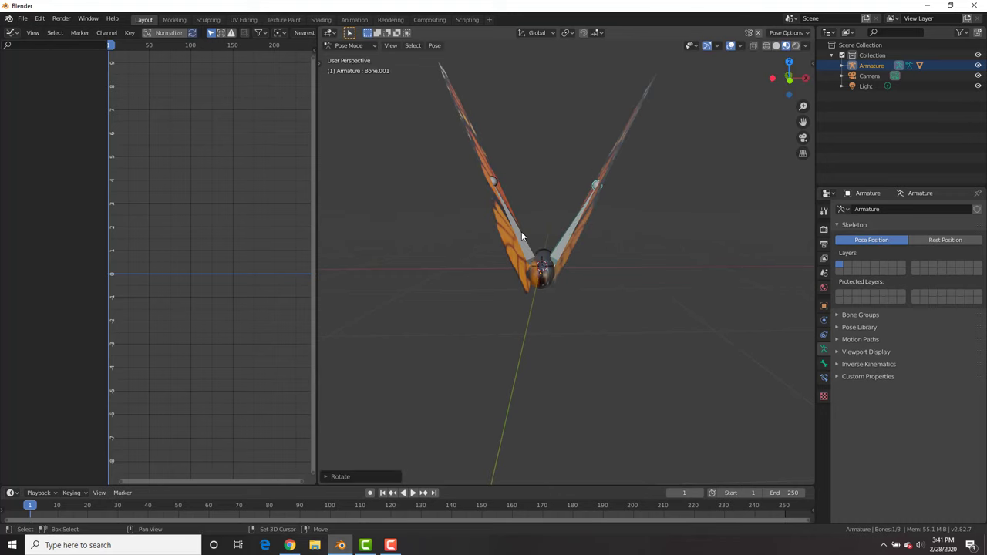
Insert a rotation keyframe for both wing bones at frame 1.
left_click(530, 239, "shift")
key("i")
left_click(556, 229)
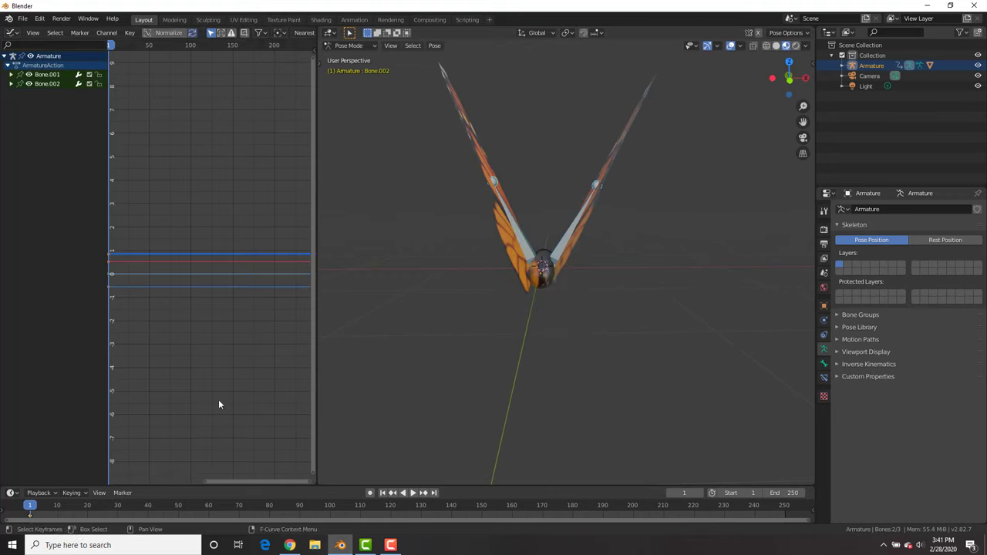
Go to frame 10 and rotate both wing bones about the Y axis so the wings point downward.
left_click_drag(34, 507, 56, 507)
left_click(581, 229)
key("r")
key("y")
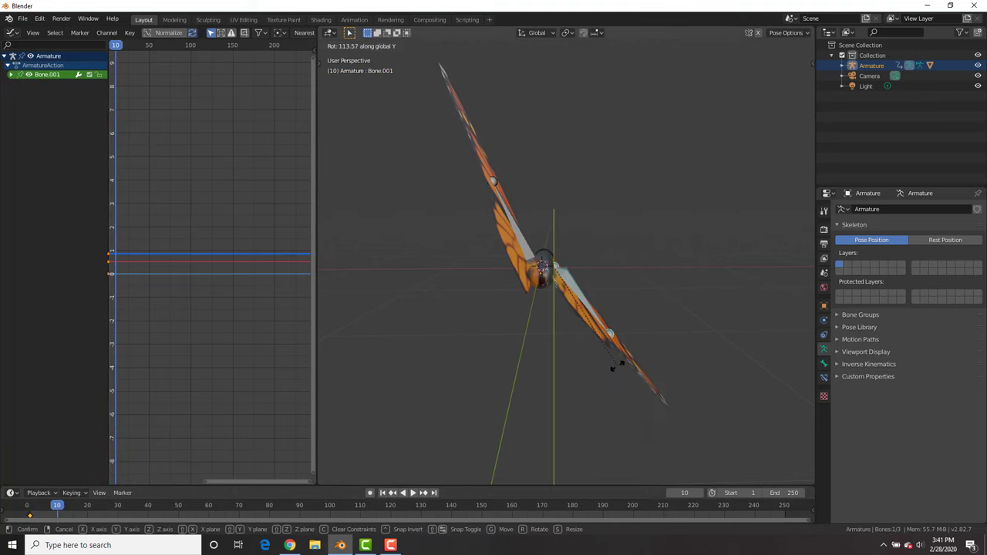
left_click(618, 365)
left_click(525, 242)
key("r")
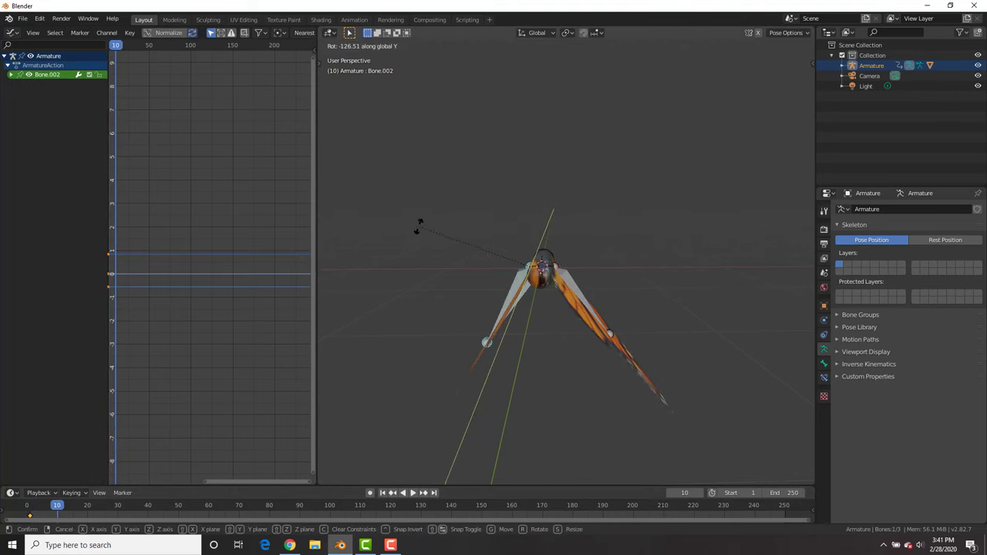
left_click(418, 226)
Insert a rotation keyframe for both lowered wing bones at frame 10.
left_click(571, 287, "shift")
key("i")
left_click(604, 276)
Duplicate the raised-wing keyframes from frame 1 to frame 20 and play the flap.
left_click_drag(67, 509, 88, 507)
key("g")
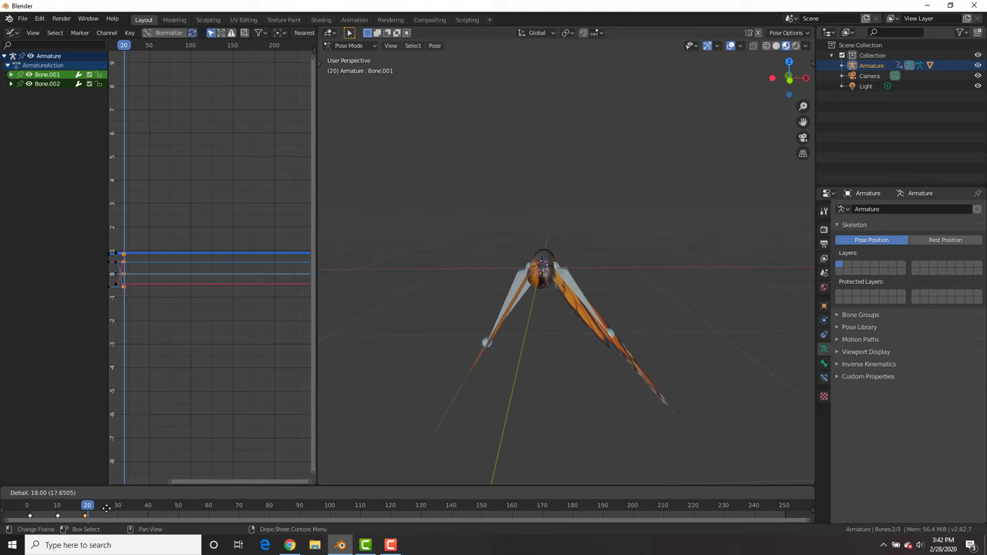
left_click(110, 506)
key("space")
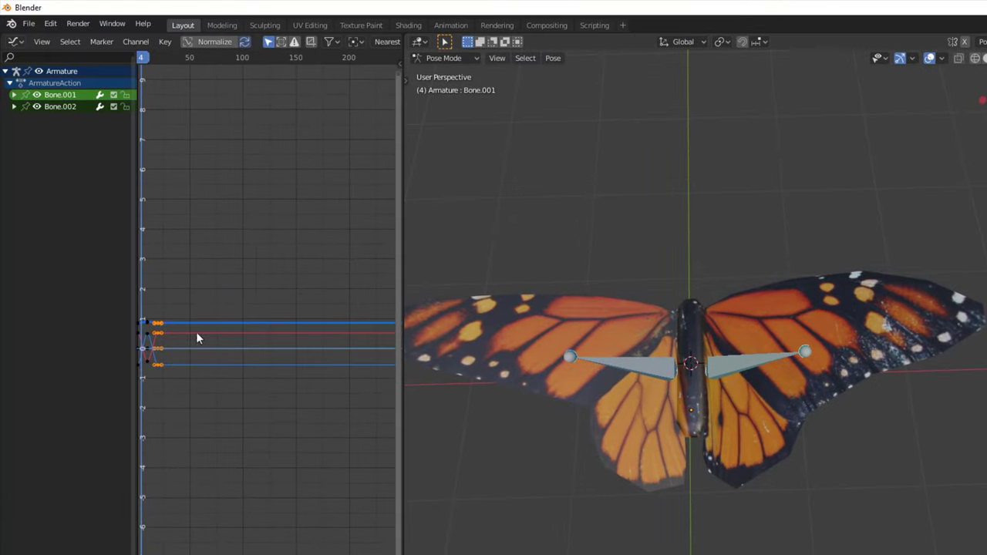
Add a Cycles modifier to the X Quaternion Rotation curve of Bone.001 and play the animation to check the repetition.
middle_click_drag(202, 337, 275, 328)
scroll(275, 329, "up", 2)
left_click(14, 94)
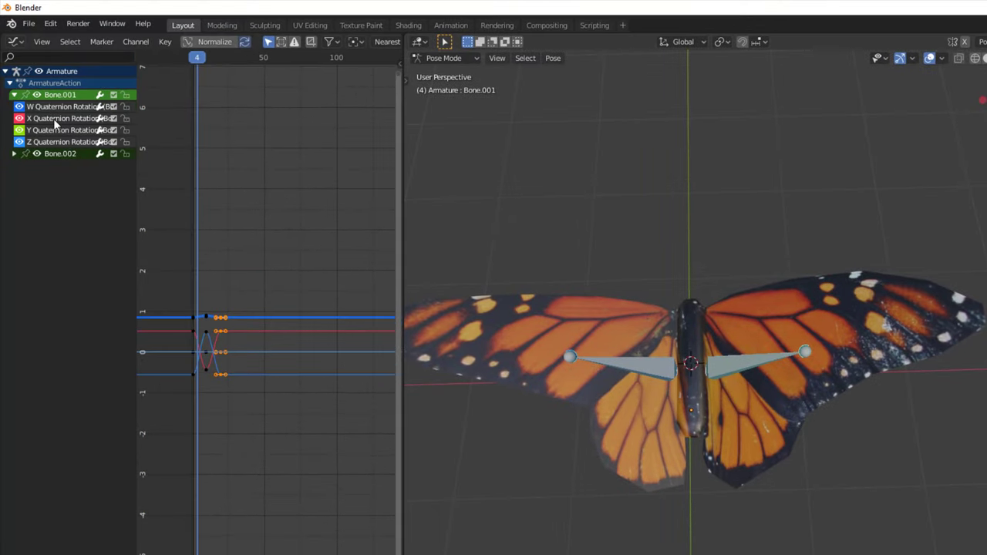
left_click(49, 129)
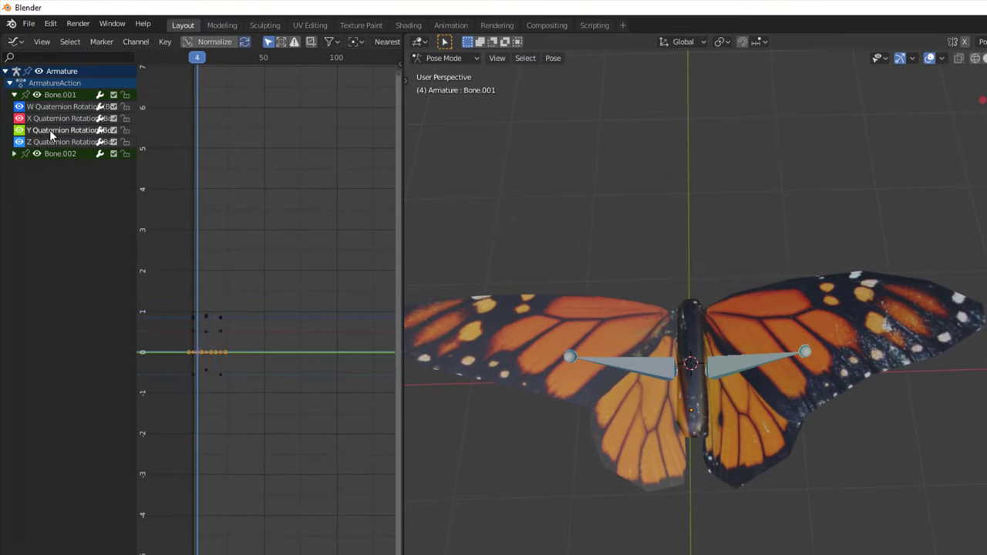
left_click(44, 119)
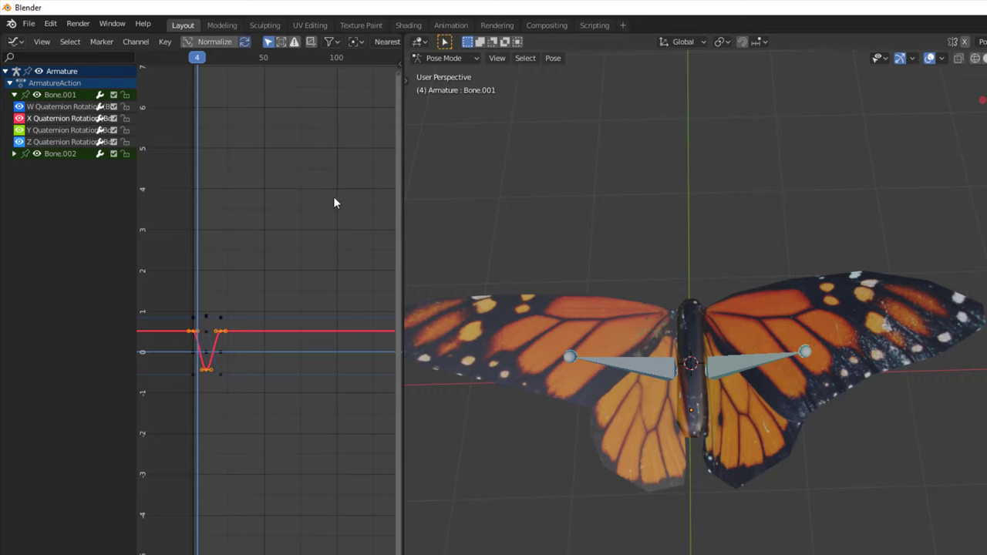
key("n")
left_click(397, 107)
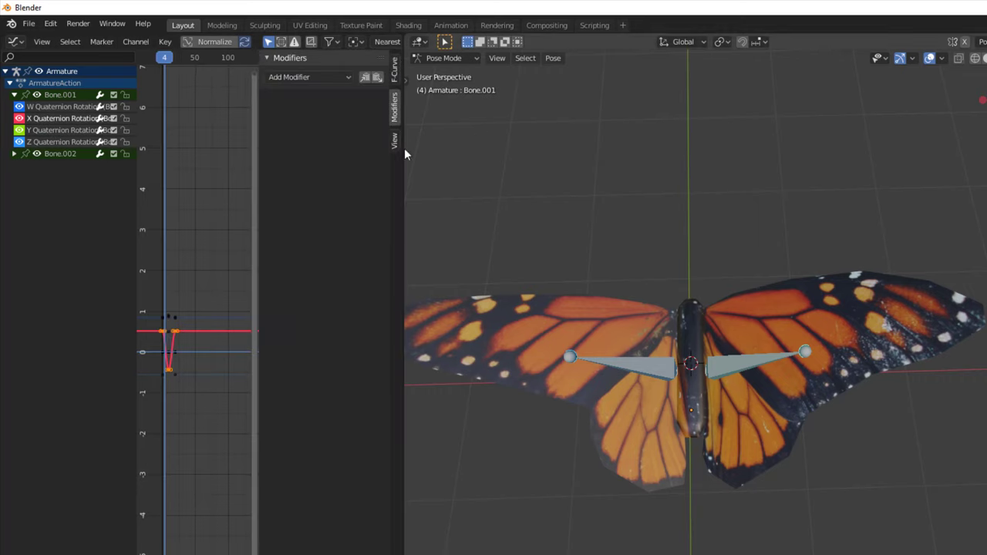
left_click_drag(404, 153, 537, 158)
left_click(458, 78)
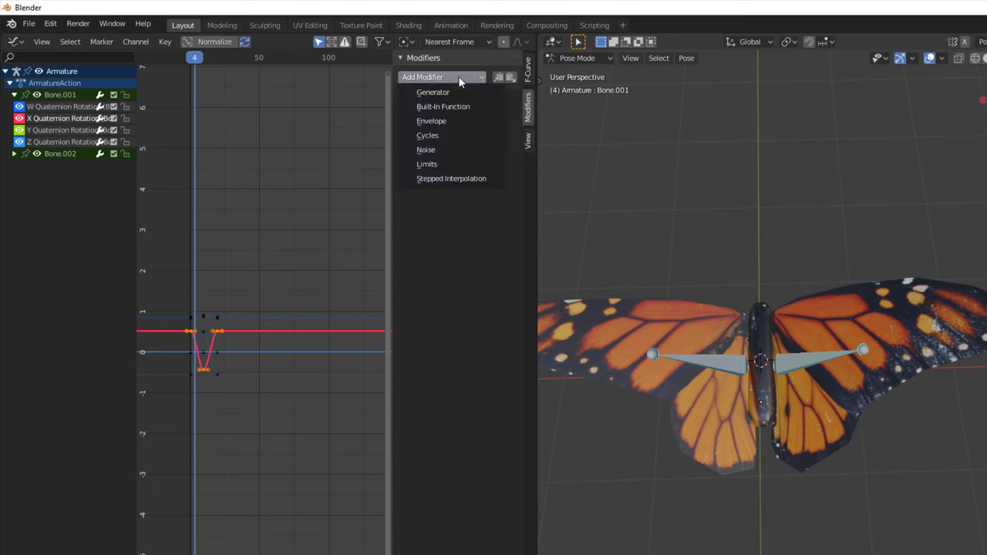
left_click(450, 136)
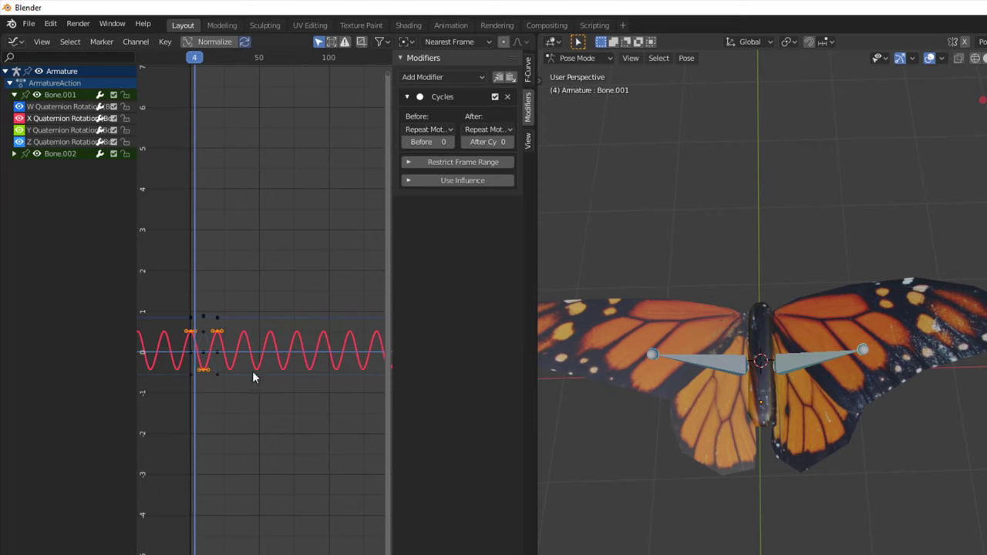
key("space")
key("space")
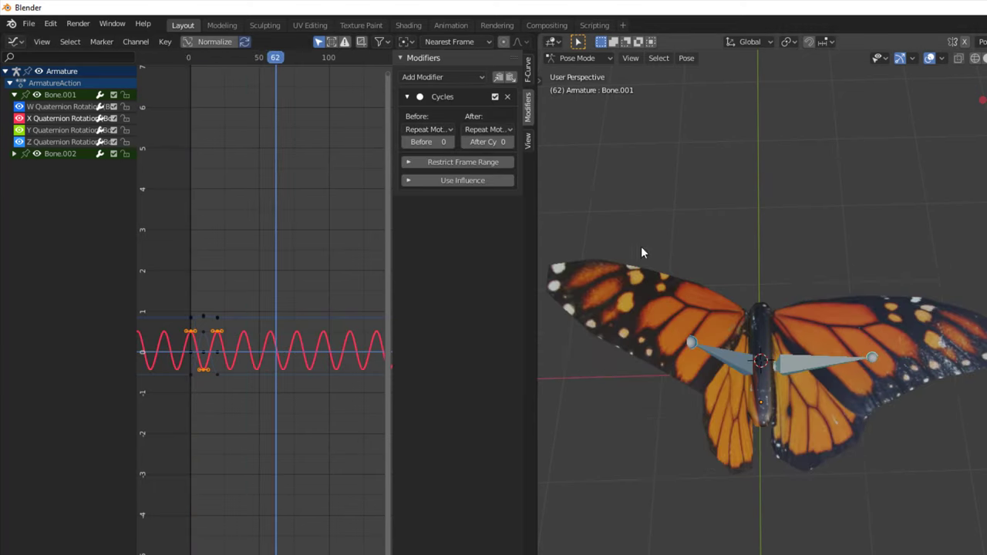
Paste the Cycles modifier onto the Z Quaternion Rotation curve of Bone.002 and stop the playback.
left_click(14, 154)
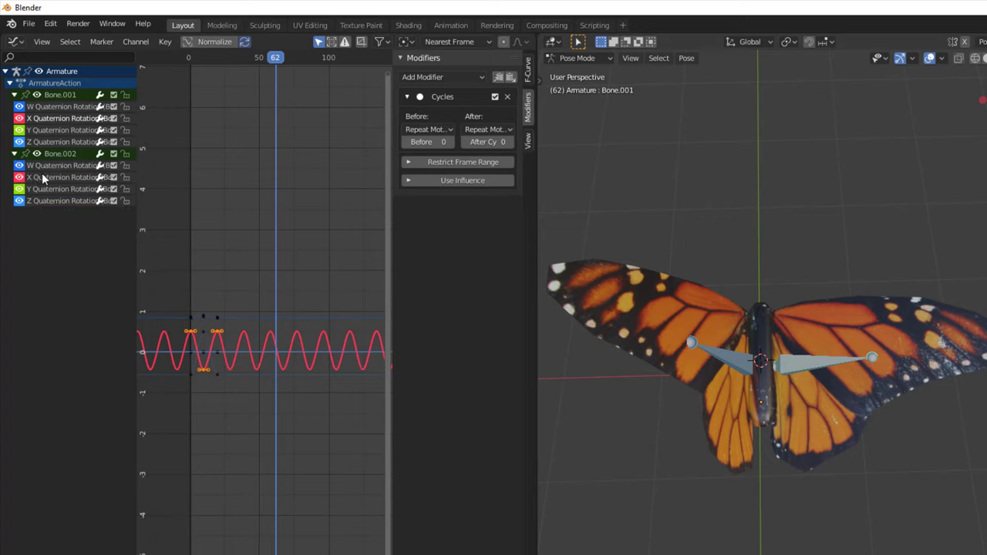
left_click(44, 167)
left_click(46, 176)
left_click(48, 188)
left_click(49, 199)
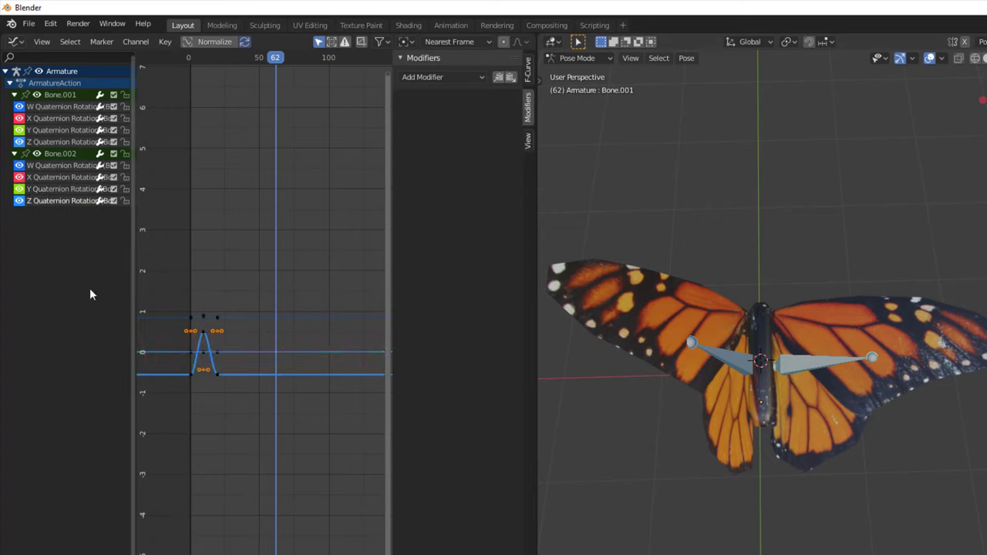
left_click(509, 79)
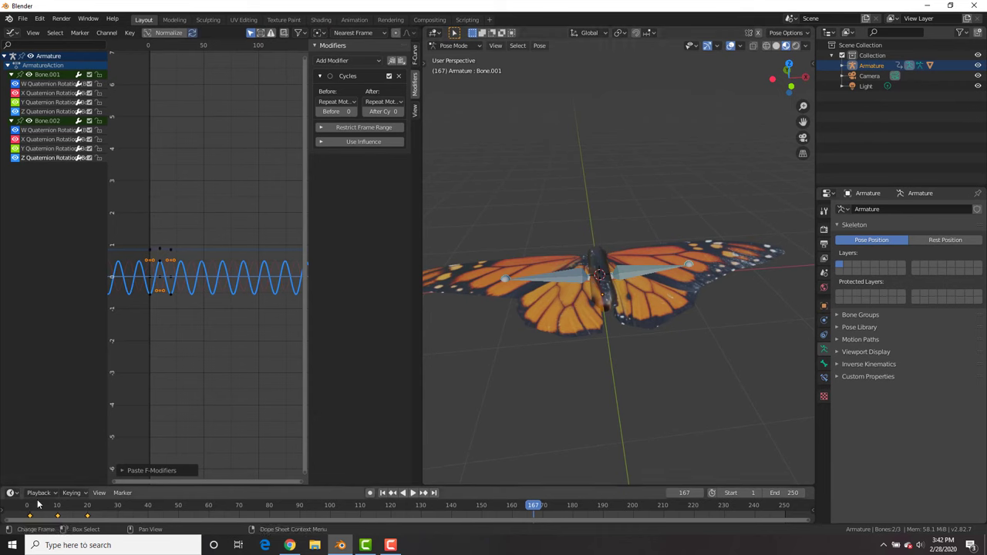
key("Escape")
Scale all wing keyframes closer together in time so the flap ends at about frame 12, then play the animation.
key("s")
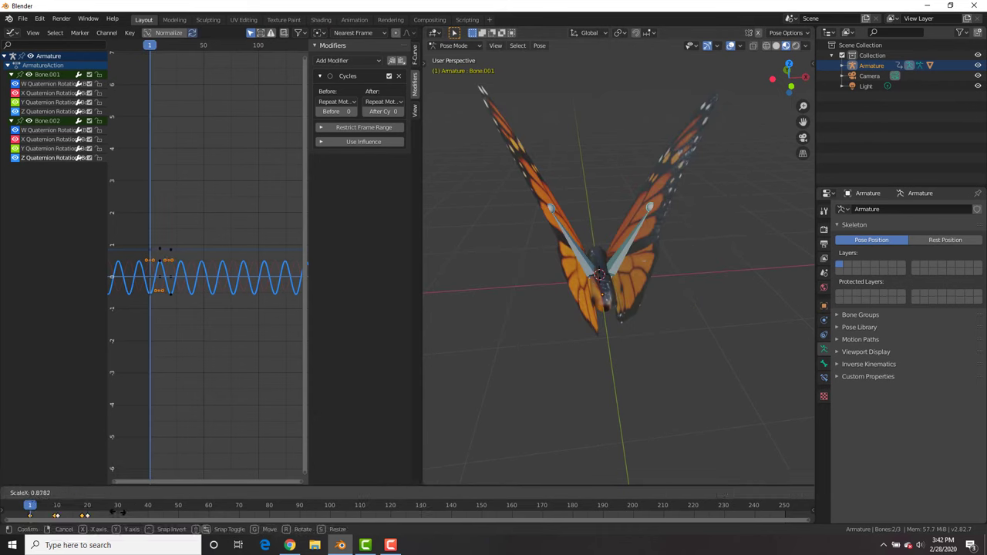
left_click(113, 515)
key("s")
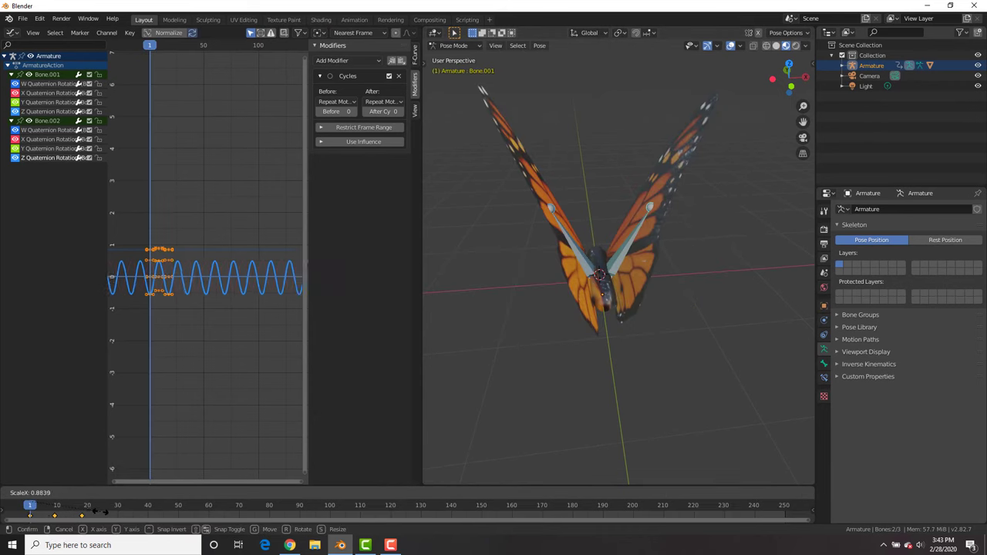
left_click(74, 515)
key("space")
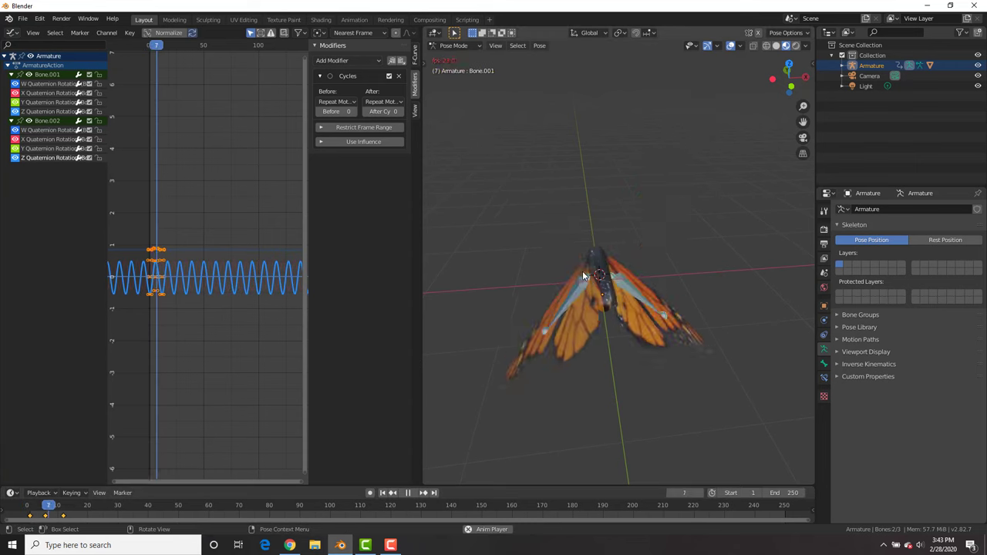
key("space")
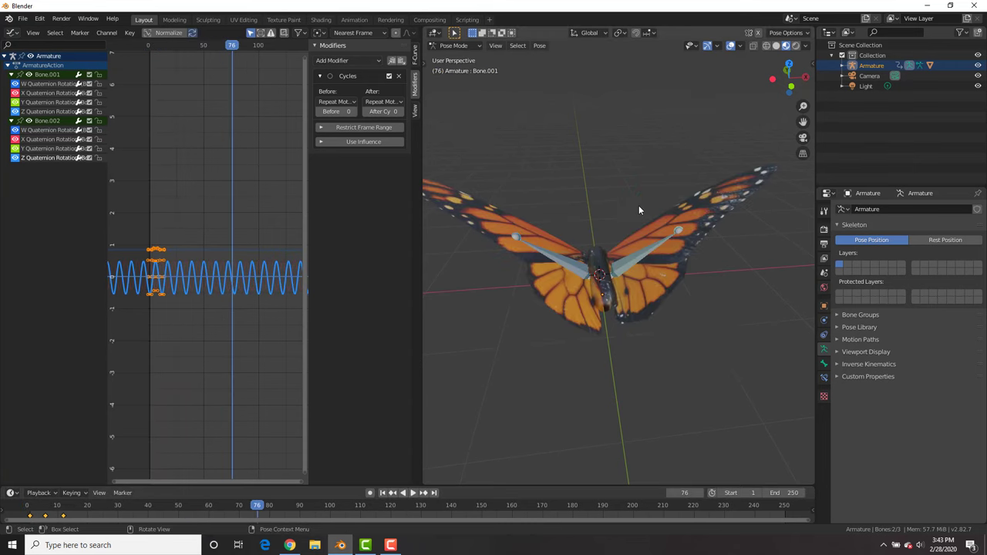
Expand the 3D viewport over the Graph Editor and return the armature to Object Mode.
middle_click_drag(646, 201, 607, 213)
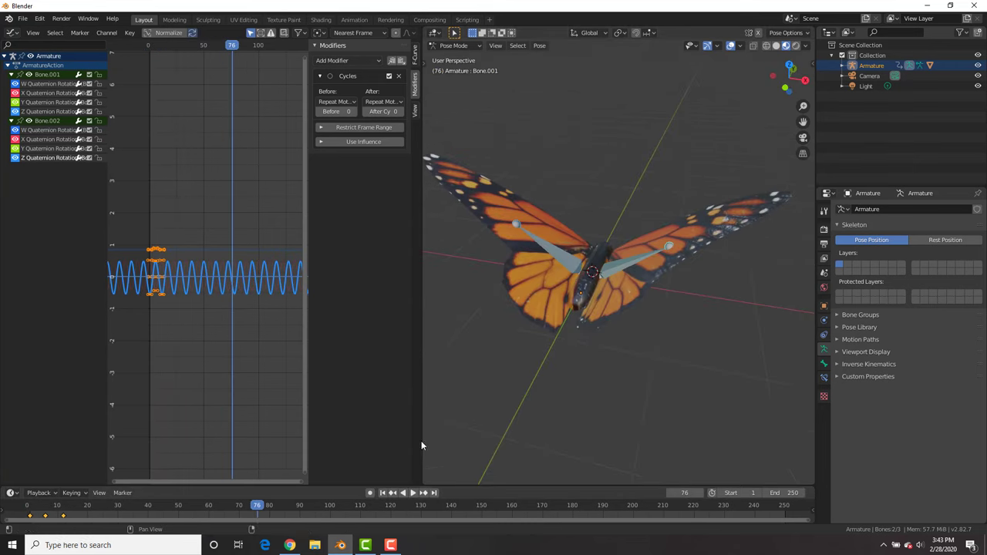
key("ctrl+space")
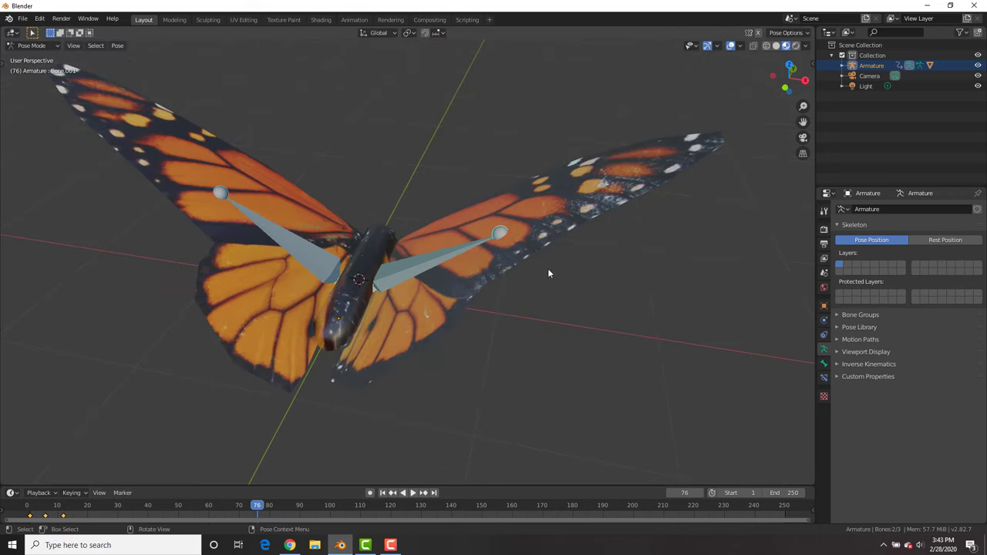
middle_click_drag(554, 261, 535, 262)
key("ctrl+Tab")
Switch to the top view and move the butterfly away from the centre of the scene.
scroll(508, 248, "down", 10)
left_click(427, 258, "shift")
middle_click_drag(427, 257, 449, 285)
key("KP_7")
key("g")
left_click(556, 79)
Add a cube mesh at the 3D cursor near the scene's centre.
key("shift+a")
mouse_move(405, 176)
left_click(479, 187)
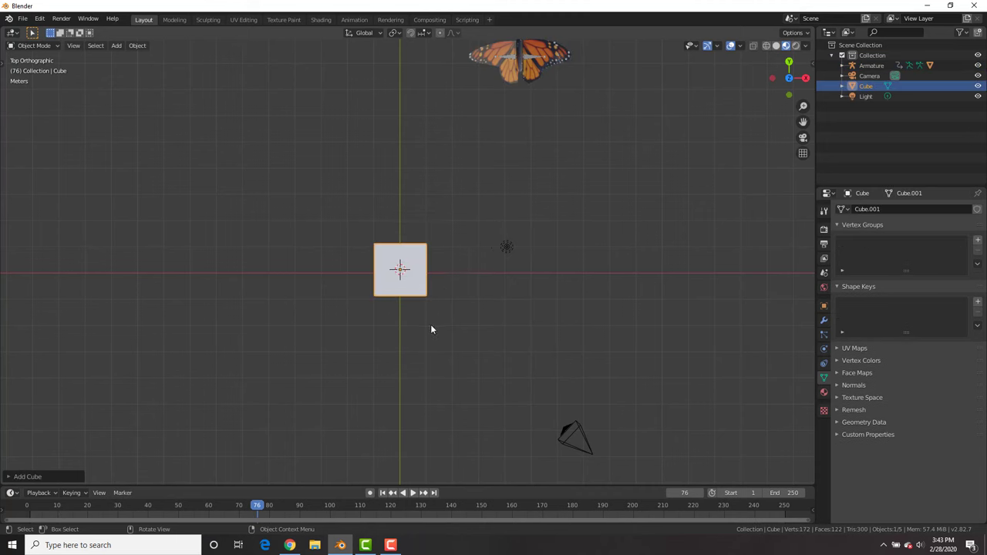
Add a Bezier curve at the cube and open it in Edit Mode.
key("shift+a")
mouse_move(421, 289)
left_click(489, 288)
scroll(504, 295, "up", 2)
key("Tab")
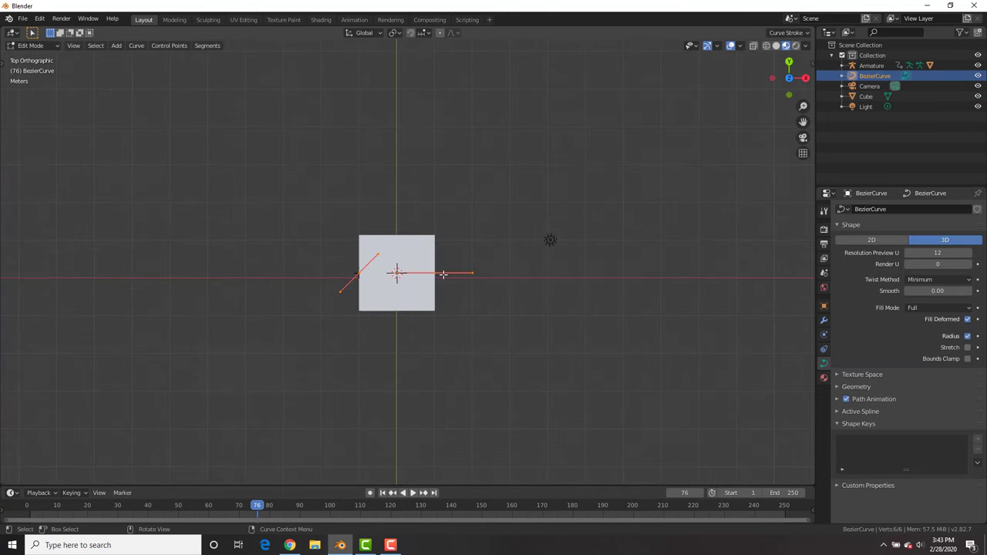
From the front view, extrude the curve's end point repeatedly into a long wavy path leading away from the cube, then leave Edit Mode.
left_click(444, 274)
key("KP_1")
key("e")
left_click(570, 213)
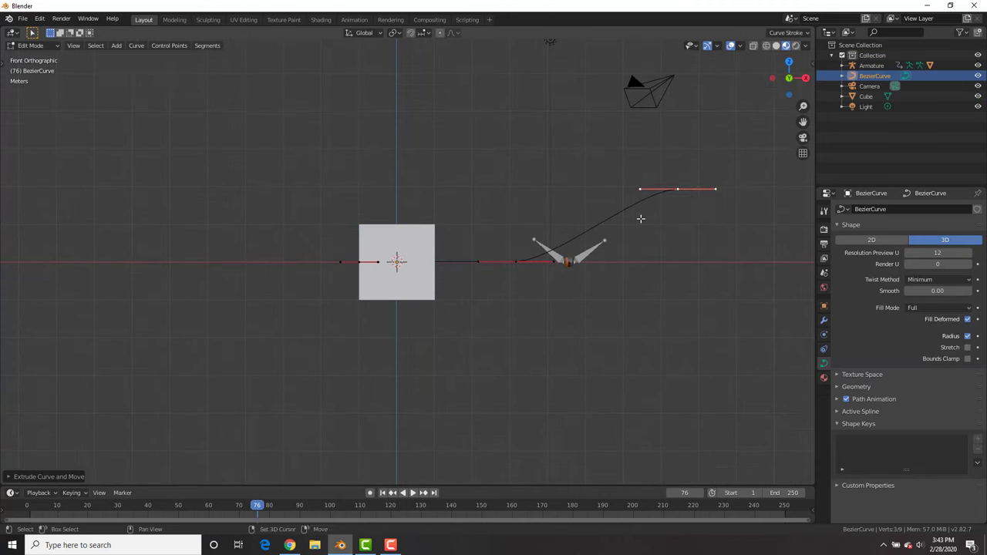
middle_click_drag(690, 207, 532, 209, "shift")
key("e")
left_click(711, 284)
middle_click_drag(737, 284, 510, 296, "shift")
key("e")
left_click(712, 198)
middle_click_drag(313, 232, 409, 239, "shift")
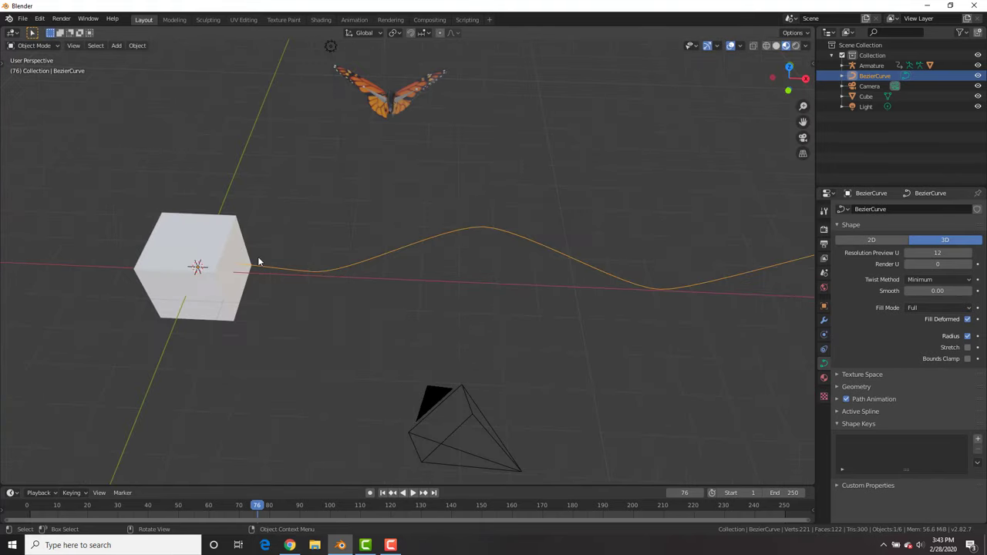
Select the cube and add a particle system to it.
middle_click_drag(258, 260, 353, 242)
left_click(352, 242)
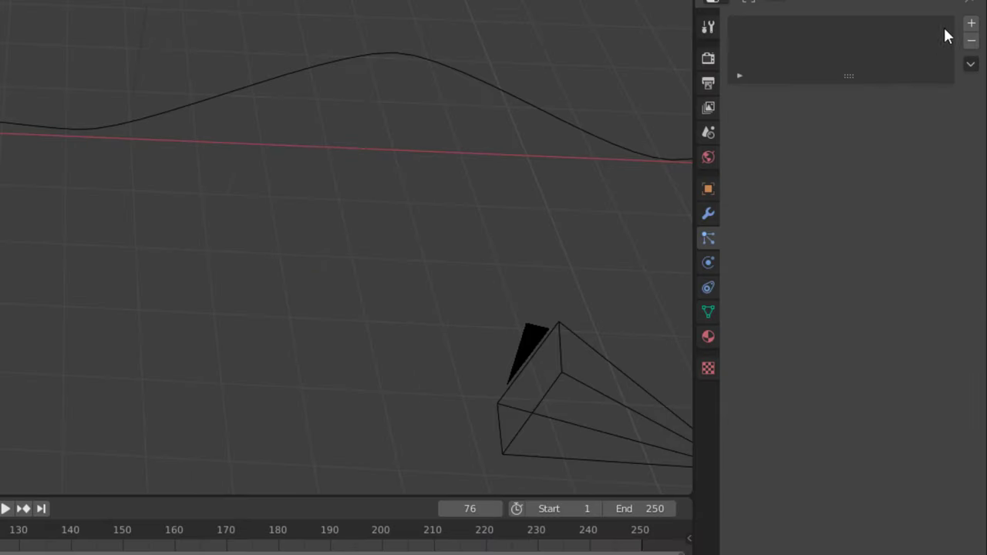
left_click(971, 24)
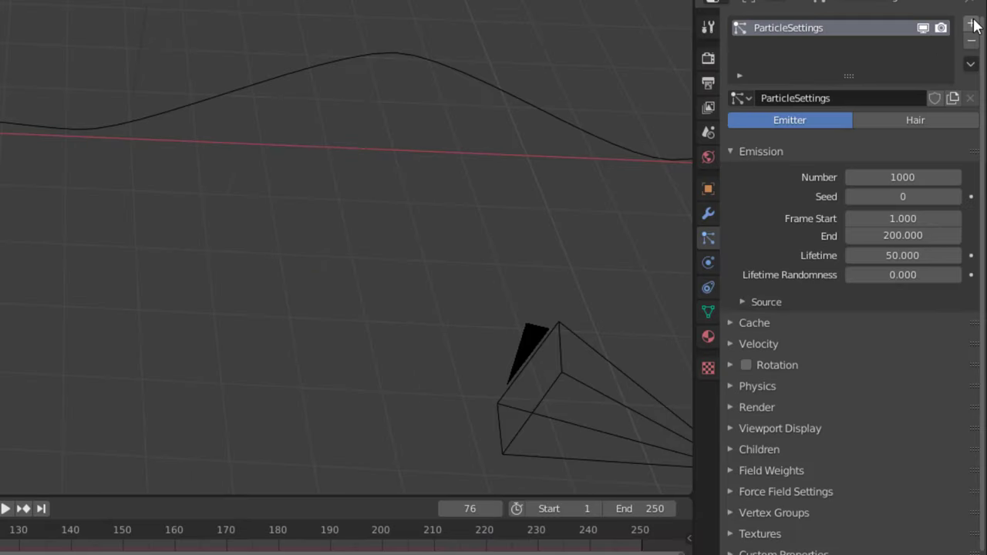
Render the cube's particles as Object with Cylinder as the instance object.
left_click(755, 405)
left_click(867, 428)
left_click(867, 332)
scroll(869, 414, "down", 5)
left_click(856, 381)
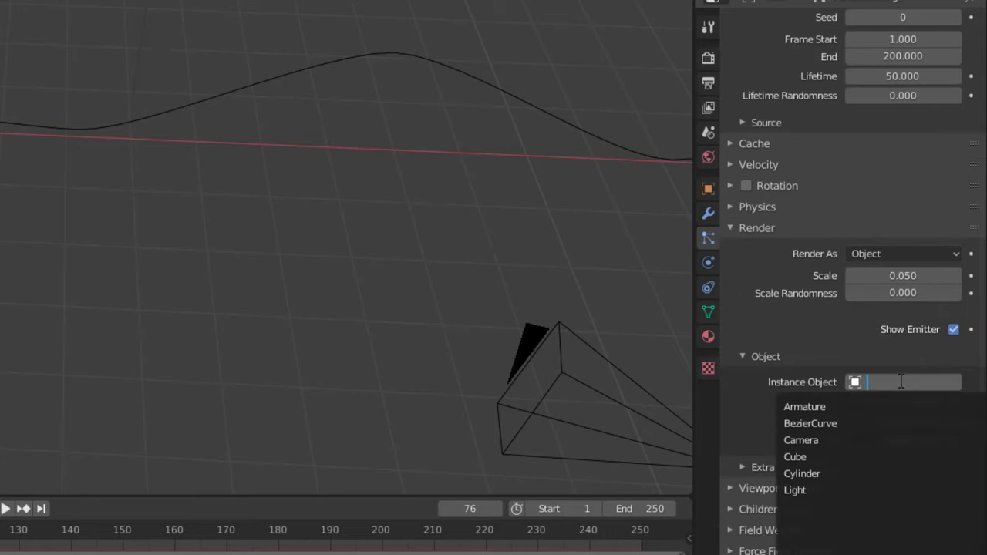
left_click(801, 472)
Play the particle simulation from the first frame to check the butterflies emitted by the cube.
middle_click_drag(233, 184, 309, 120, "shift")
key("shift+Left")
key("space")
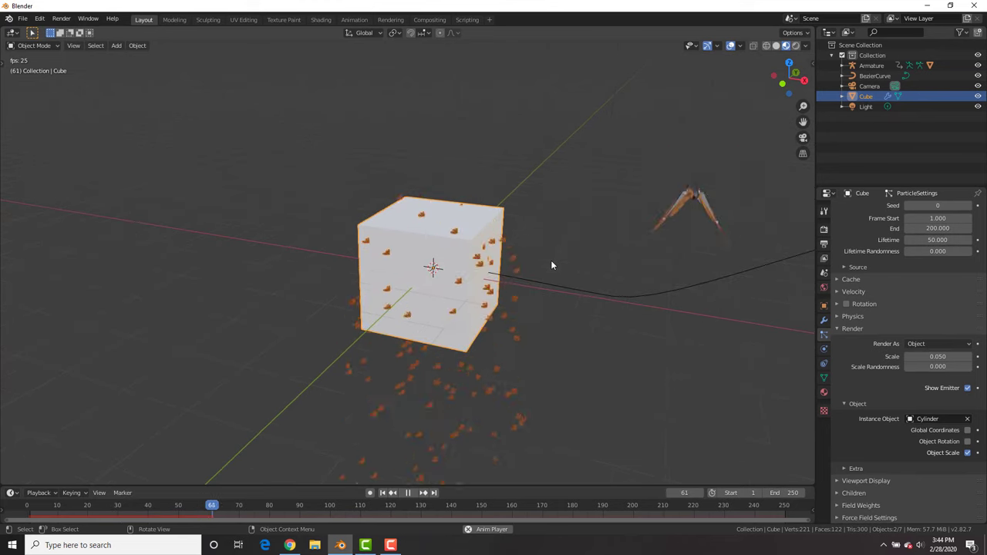
key("space")
Select the Bezier curve and enable force field physics on it.
middle_click_drag(620, 270, 487, 270)
left_click(487, 270)
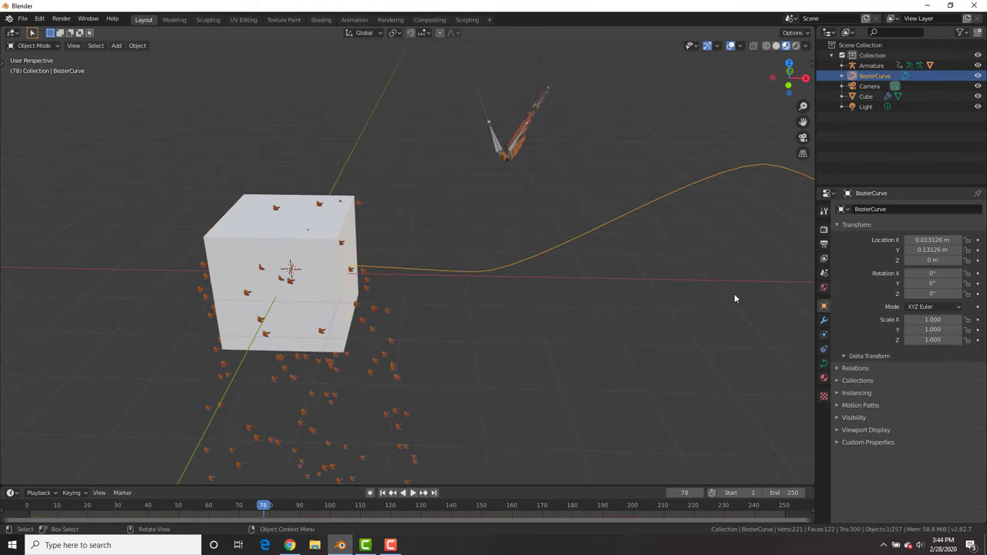
left_click(824, 335)
left_click(869, 221)
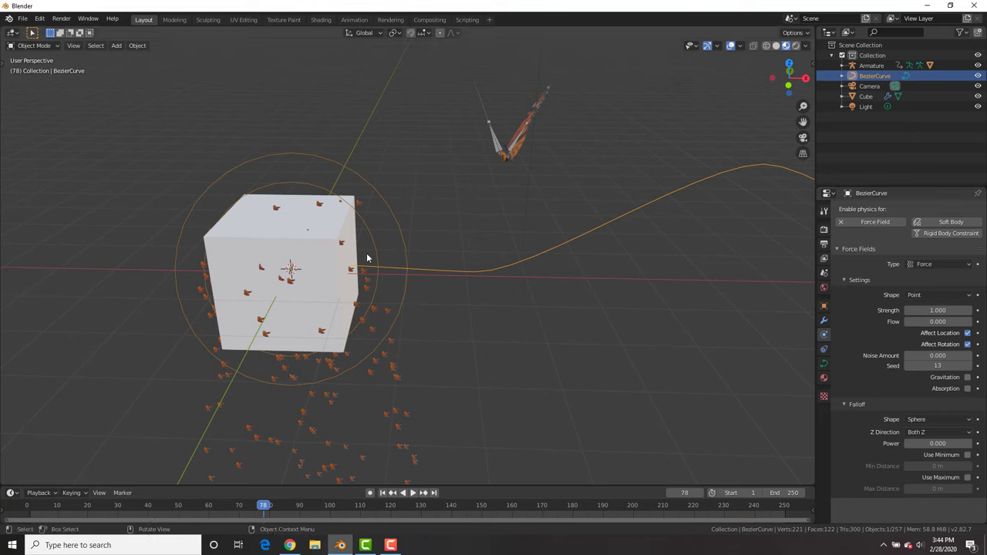
Set the Gravity field weight of the cube's particle system to 0.
key("shift+Left")
key("space")
key("space")
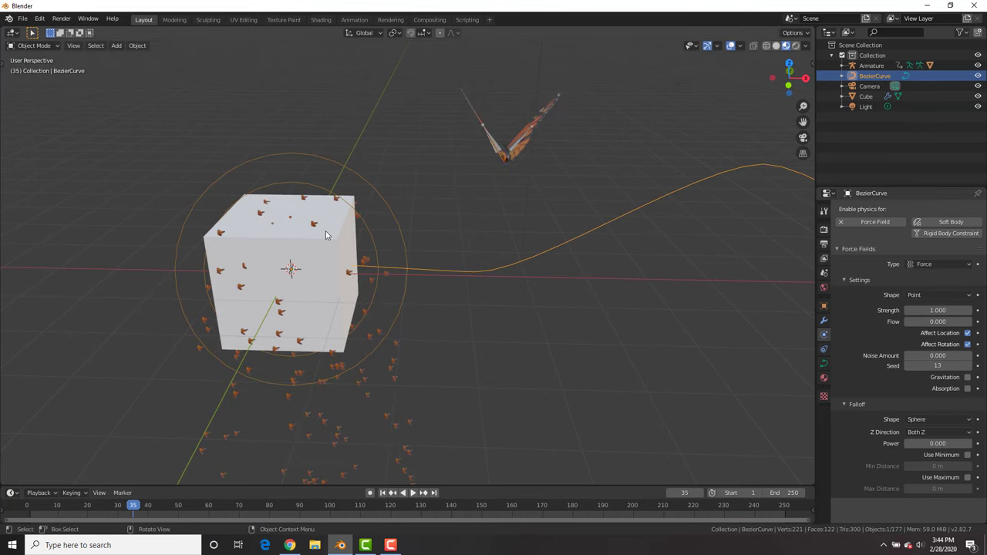
left_click(332, 248)
left_click(823, 334)
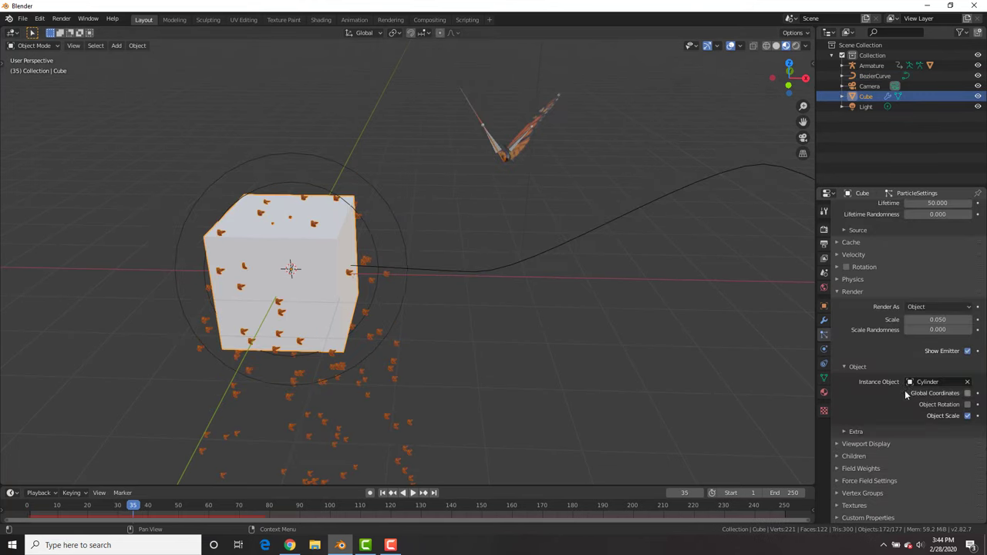
left_click(857, 469)
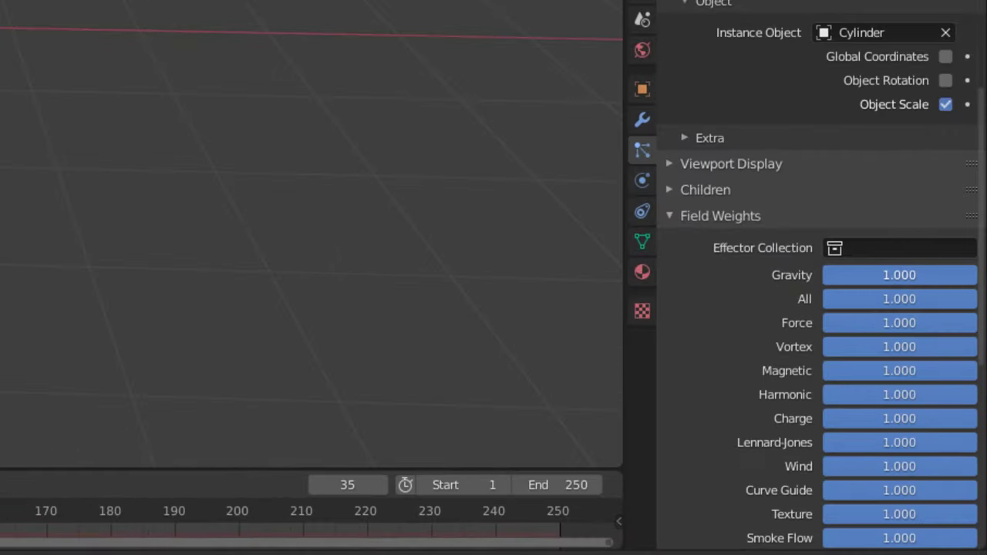
left_click_drag(925, 274, 823, 274)
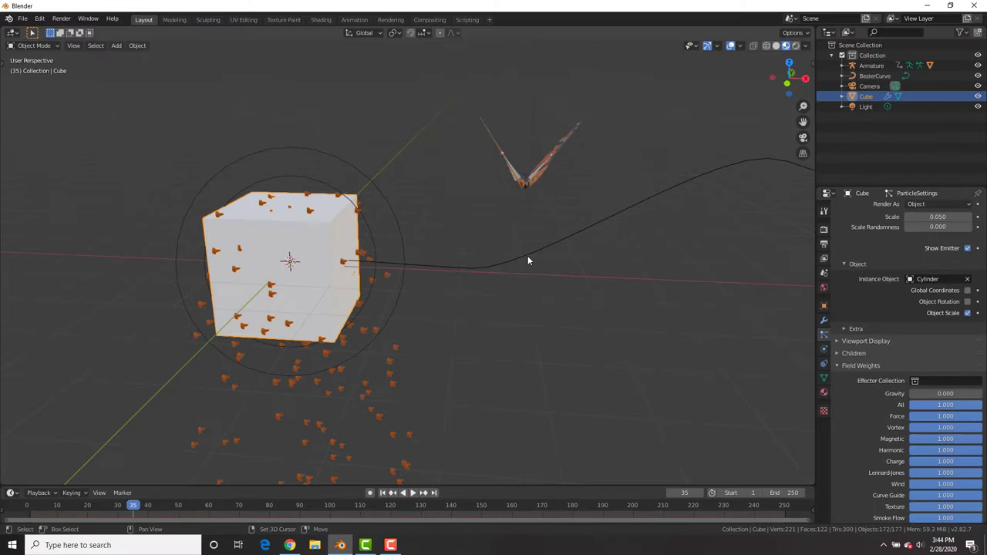
Replay the simulation without gravity and set the Bezier curve's force field shape to Curve.
key("shift+Left")
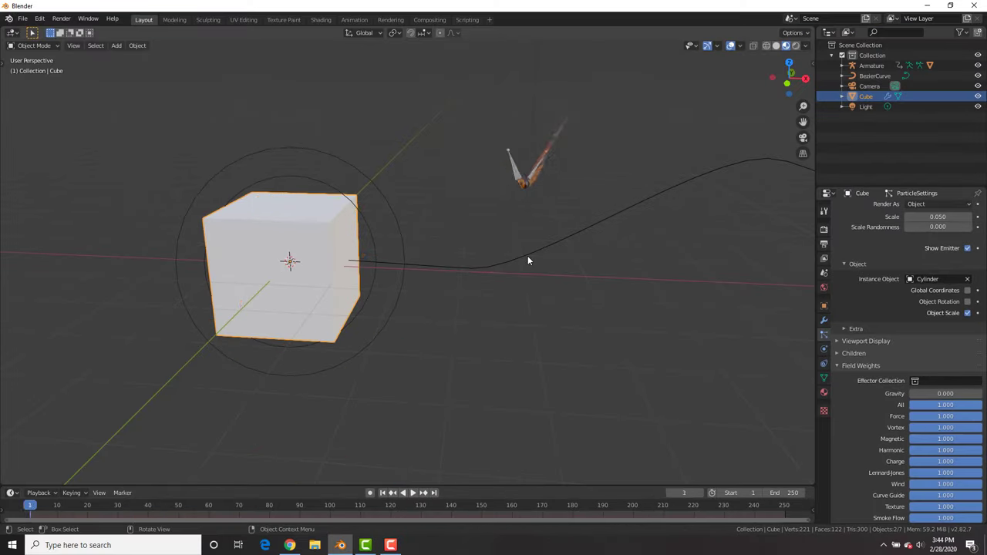
key("space")
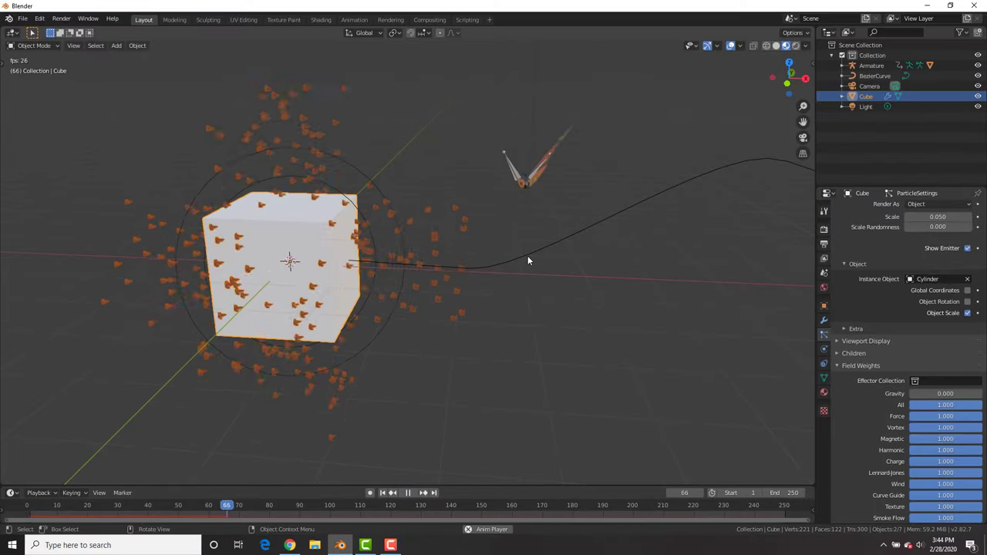
left_click(535, 243)
key("space")
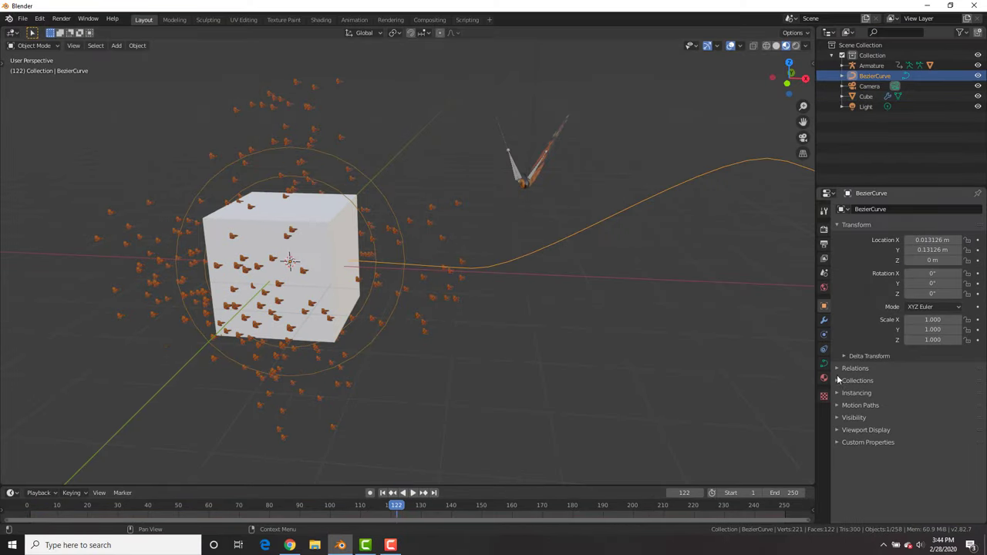
left_click(824, 334)
left_click(929, 296)
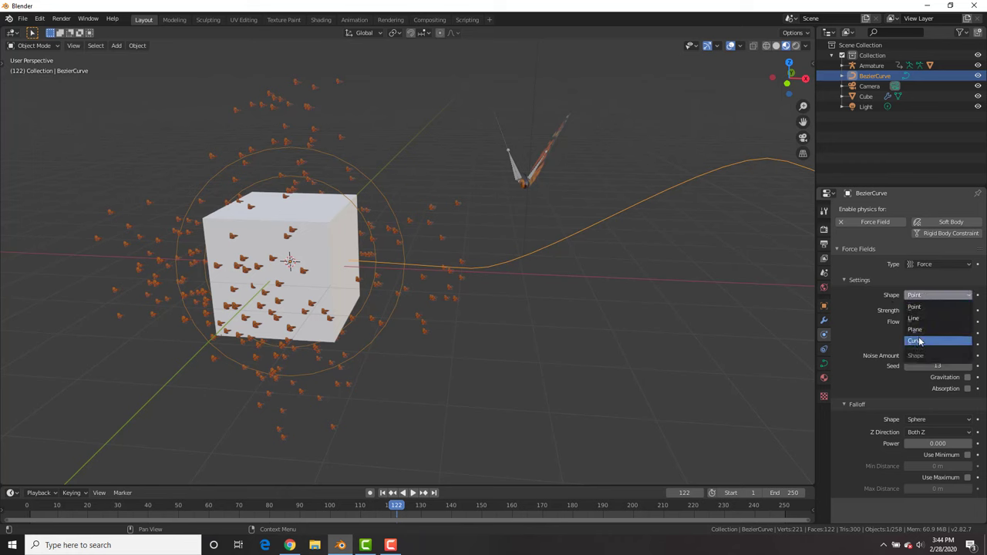
left_click(919, 341)
Set the curve force field's strength to -5 and play the simulation to check the butterflies' path.
key("shift+Left")
key("space")
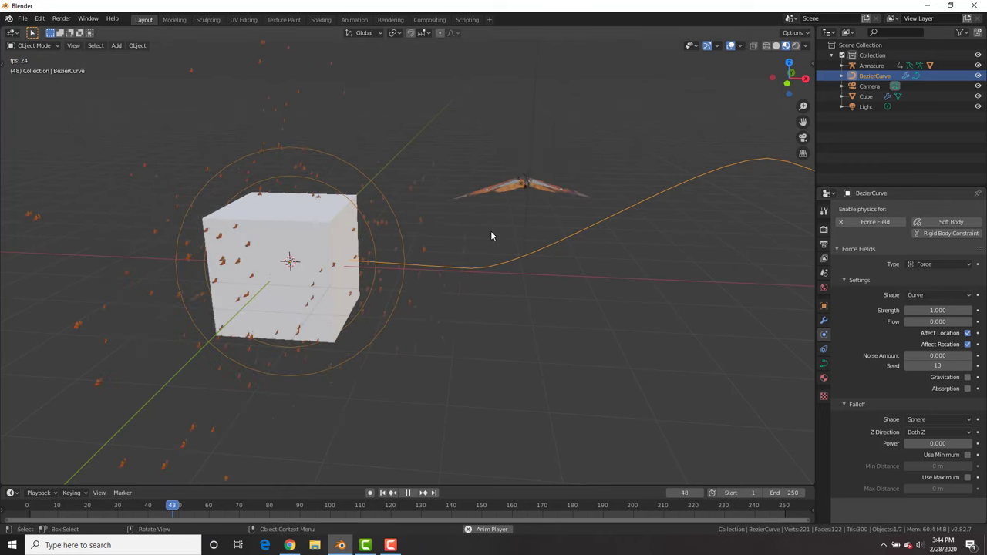
key("Escape")
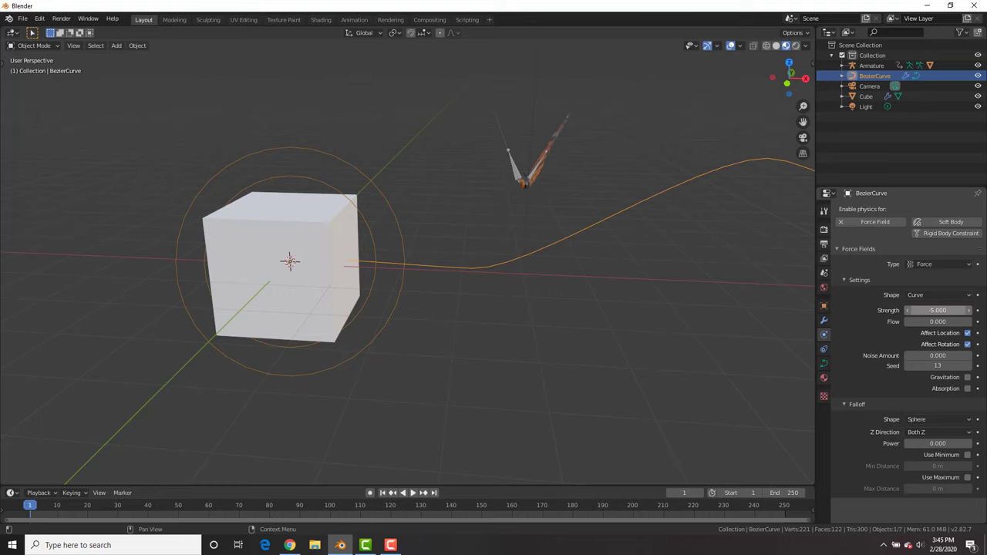
key("space")
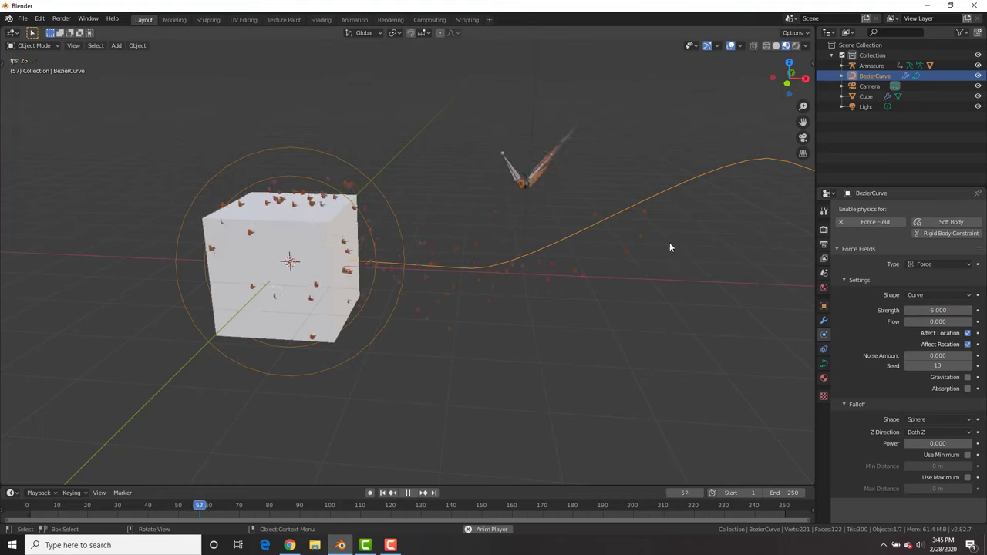
key("space")
Set the lifetime of the cube's particles to 200.
left_click(344, 234)
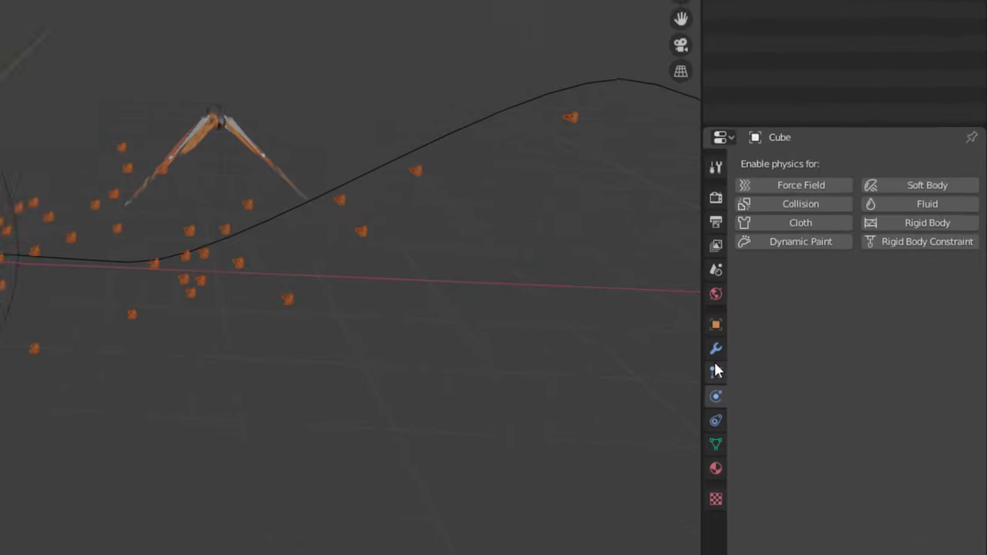
left_click(715, 371)
scroll(895, 327, "up", 10)
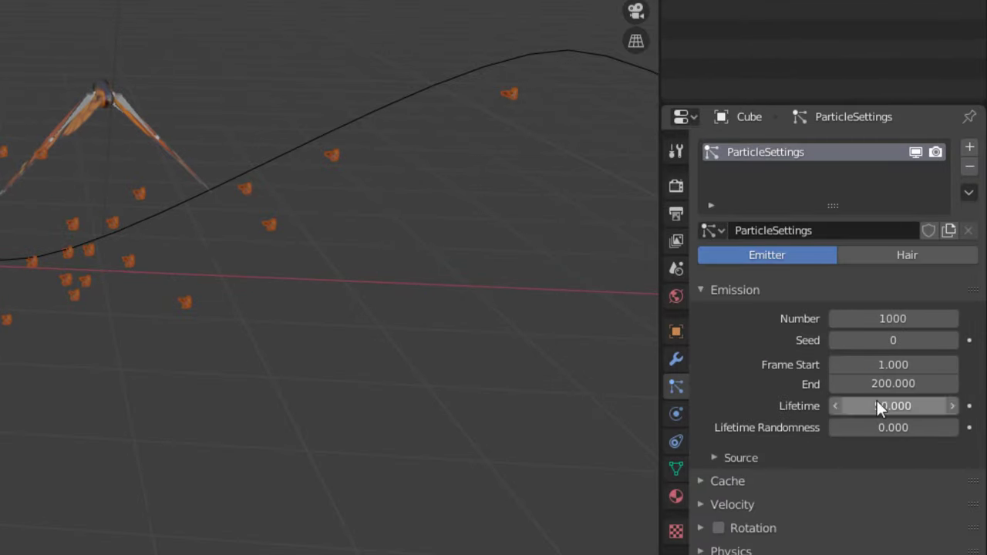
left_click(876, 406)
key("Return")
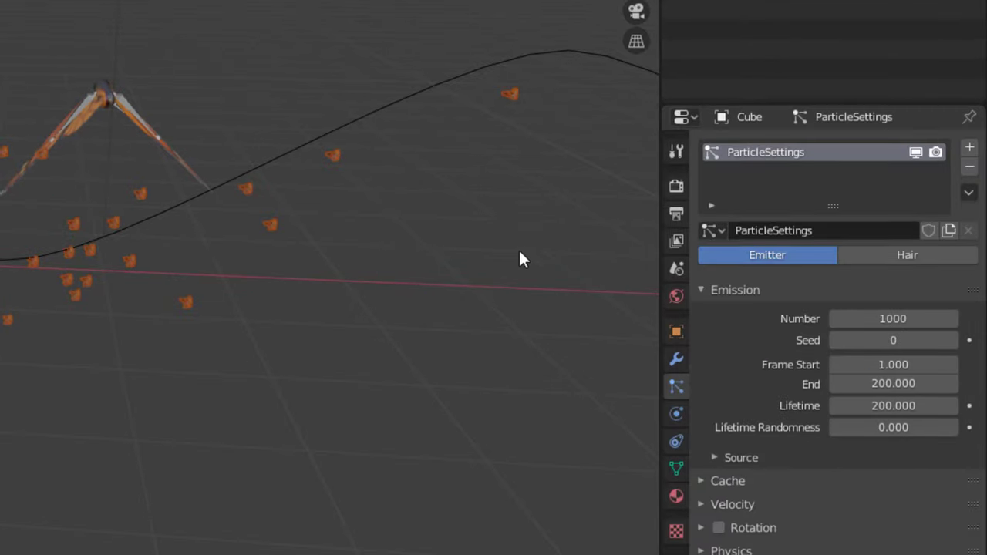
Play the simulation from the first frame to check how the butterflies travel along the whole curve.
key("shift+Left")
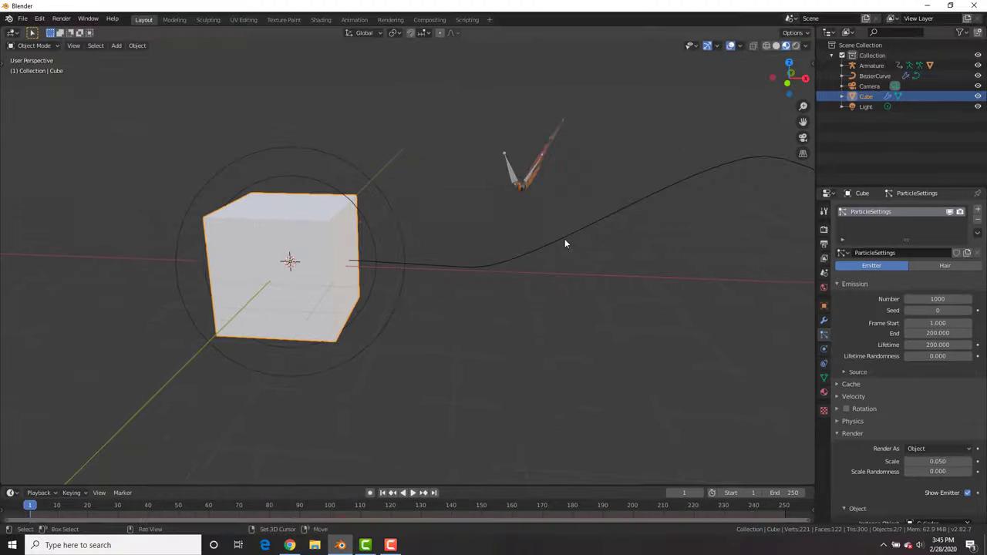
key("space")
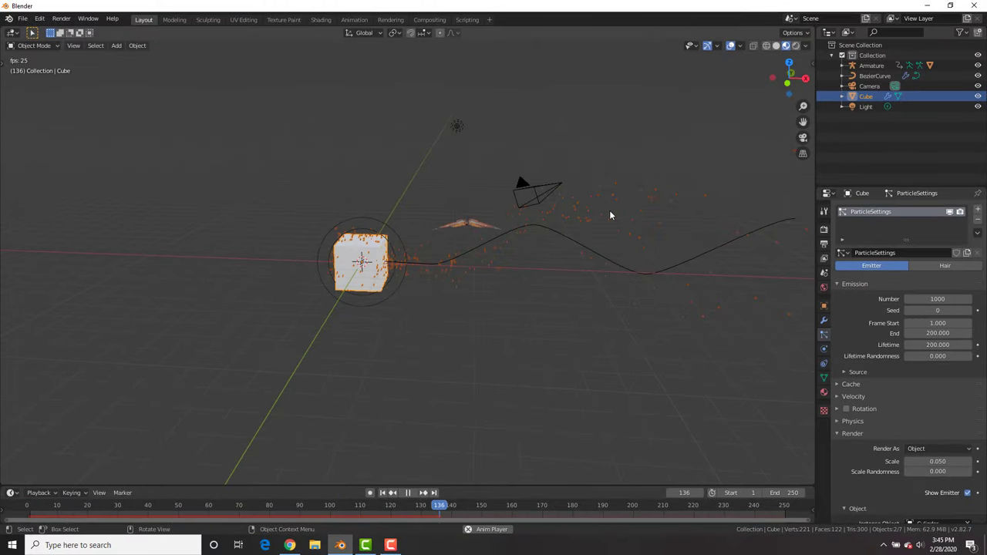
scroll(590, 218, "down", 6)
middle_click_drag(590, 219, 552, 225, "shift")
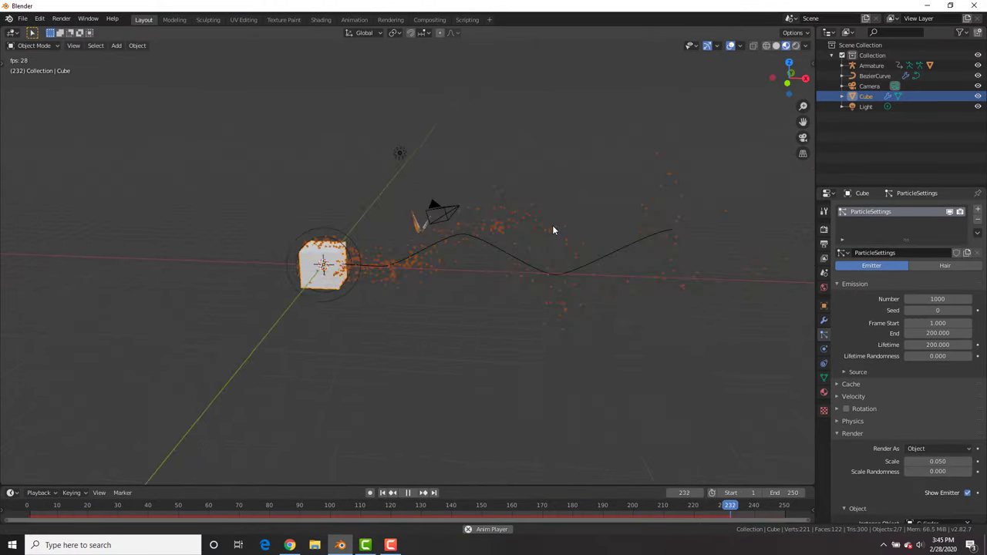
key("space")
Extrude the end point of the Bezier curve in front view to extend the path farther away from the cube.
left_click(654, 234)
key("Tab")
key("KP_1")
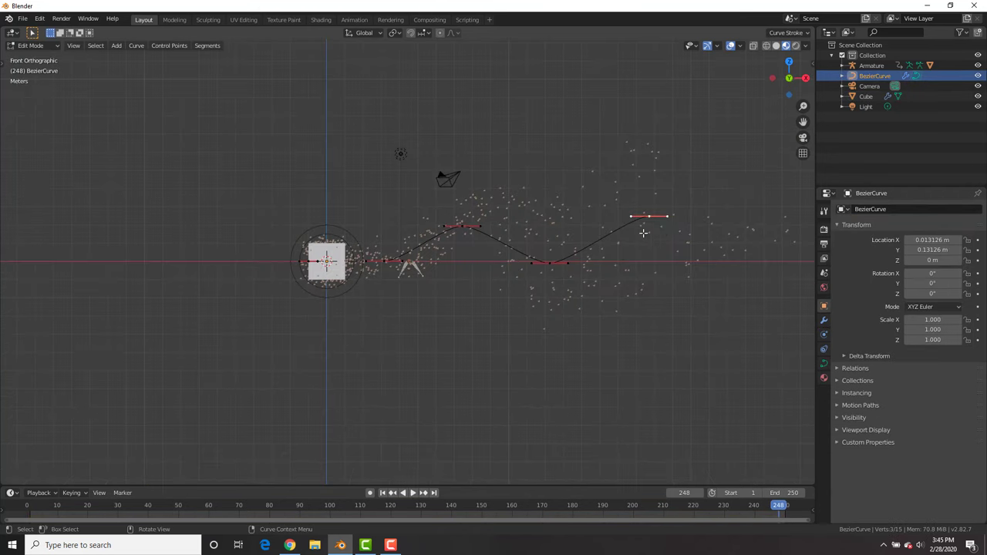
scroll(643, 234, "down", 5)
key("e")
left_click(723, 224)
scroll(586, 235, "up", 7)
key("Tab")
middle_click_drag(487, 233, 477, 246)
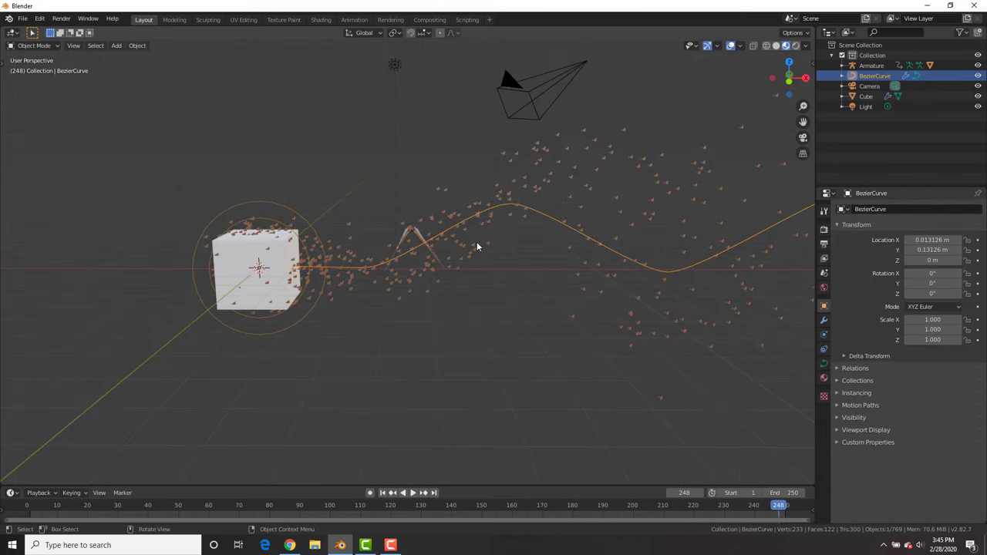
Replay the simulation along the extended curve and set the cube's particle lifetime to 1000.
key("space")
scroll(470, 236, "up", 2)
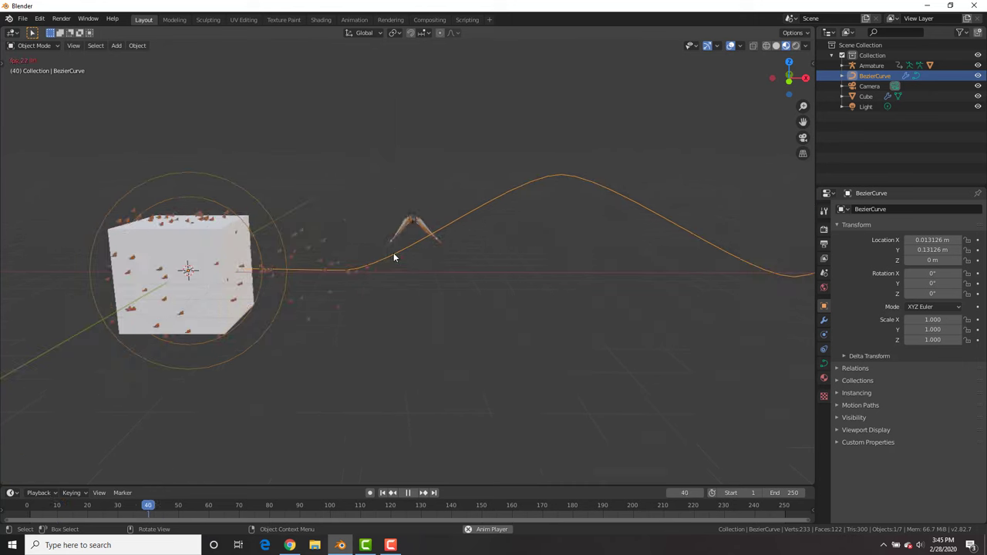
left_click(181, 233)
key("space")
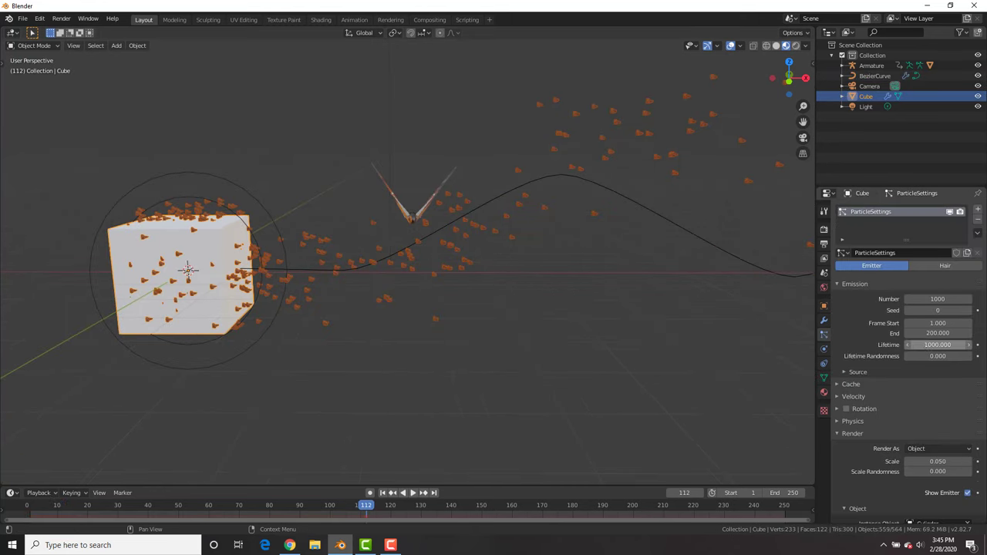
Play the simulation from the first frame with the longer particle lifetime and view the whole path.
key("shift+Left")
key("space")
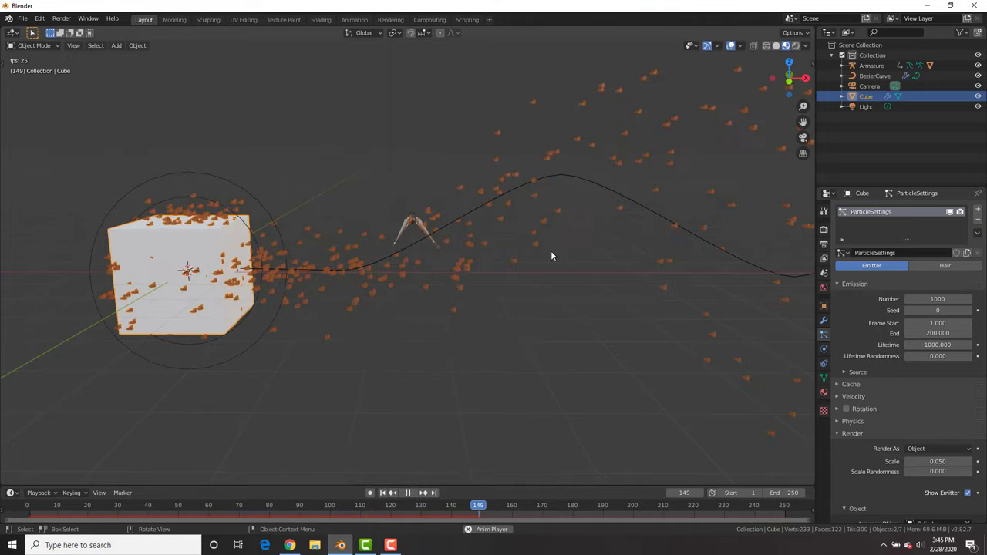
scroll(592, 227, "down", 8)
key("space")
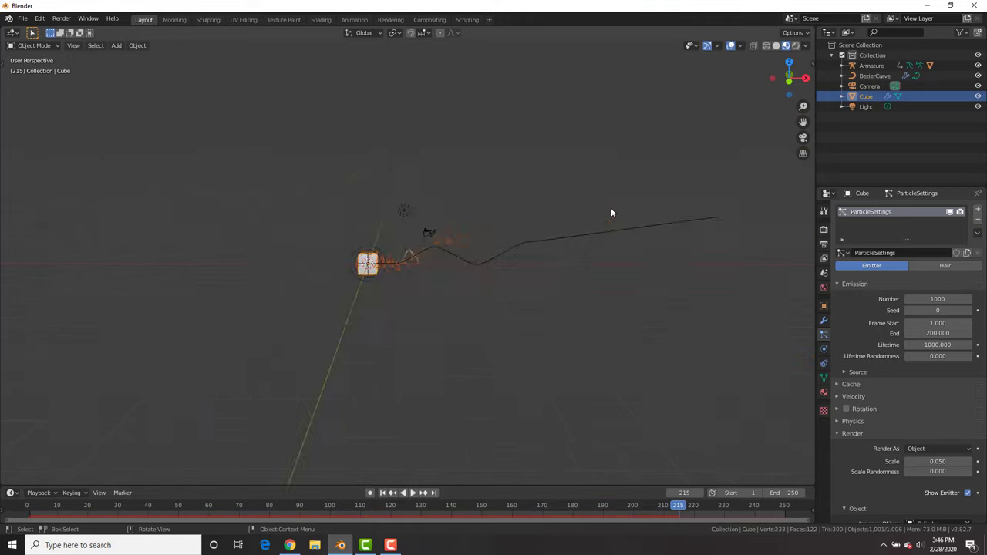
scroll(497, 228, "up", 10)
Return to the first frame and set the Bezier curve force field's flow to 0.5.
key("shift+Left")
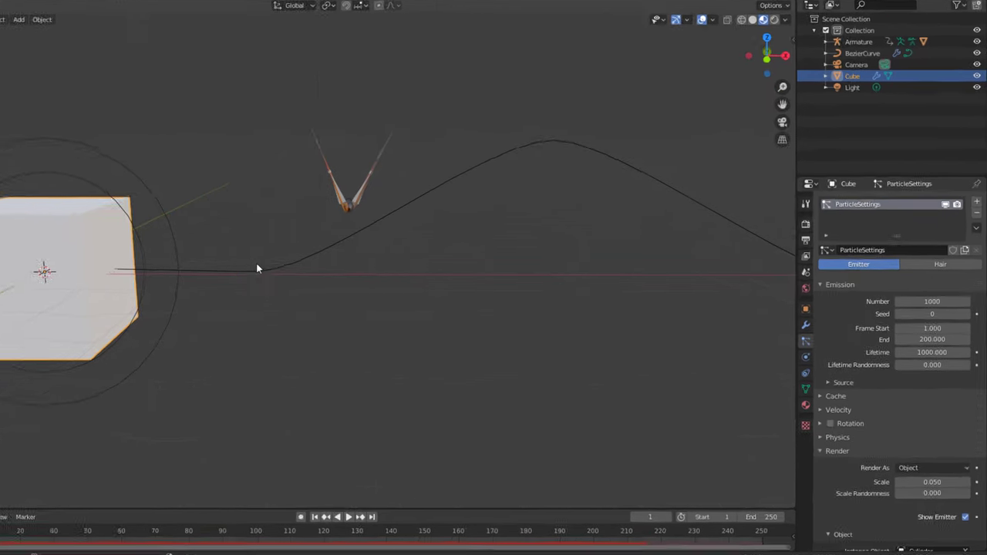
left_click(257, 269)
left_click(805, 340)
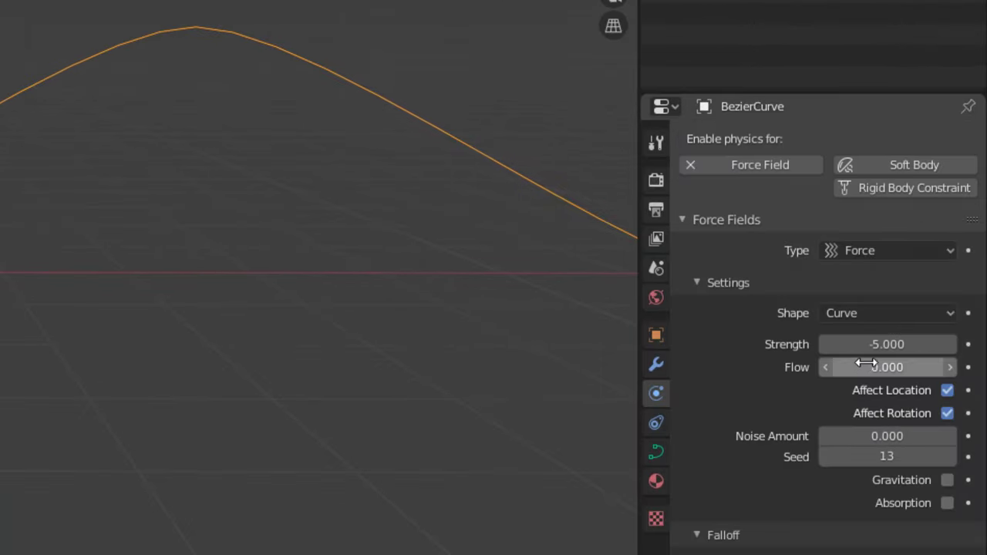
left_click(868, 362)
type("0.5")
key("Return")
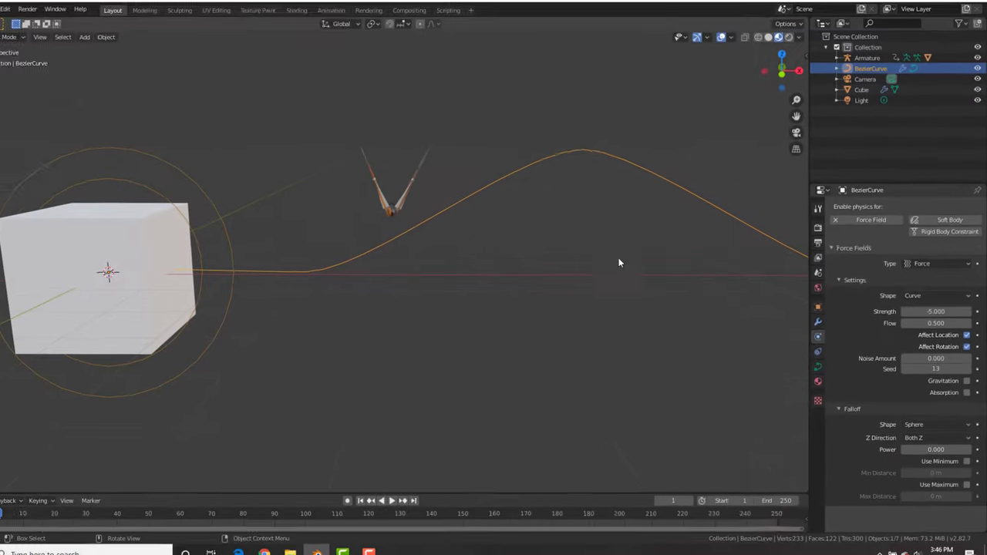
Play the simulation to check how closely the butterflies follow the curve with the new flow.
key("space")
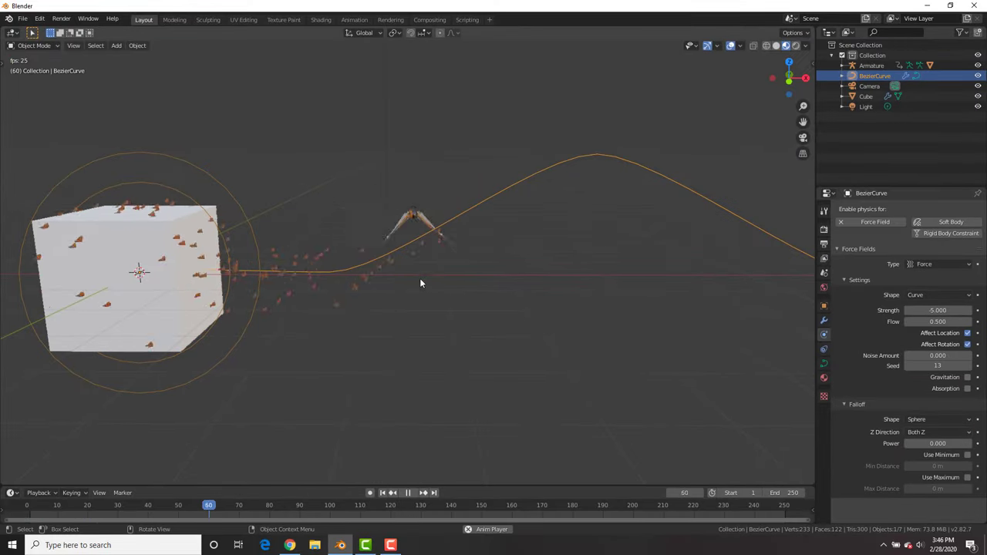
scroll(654, 222, "down", 4)
scroll(656, 223, "up", 4)
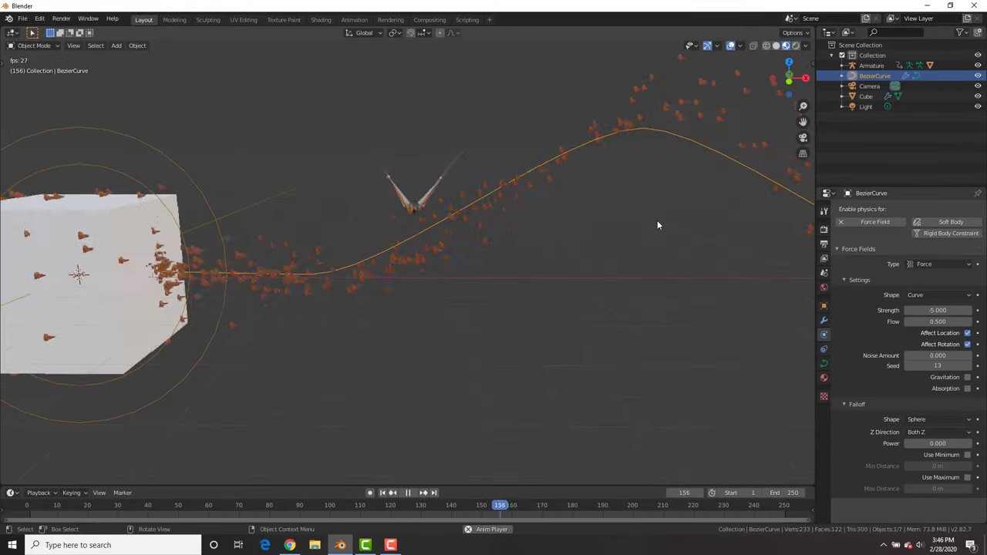
key("space")
scroll(429, 233, "up", 2)
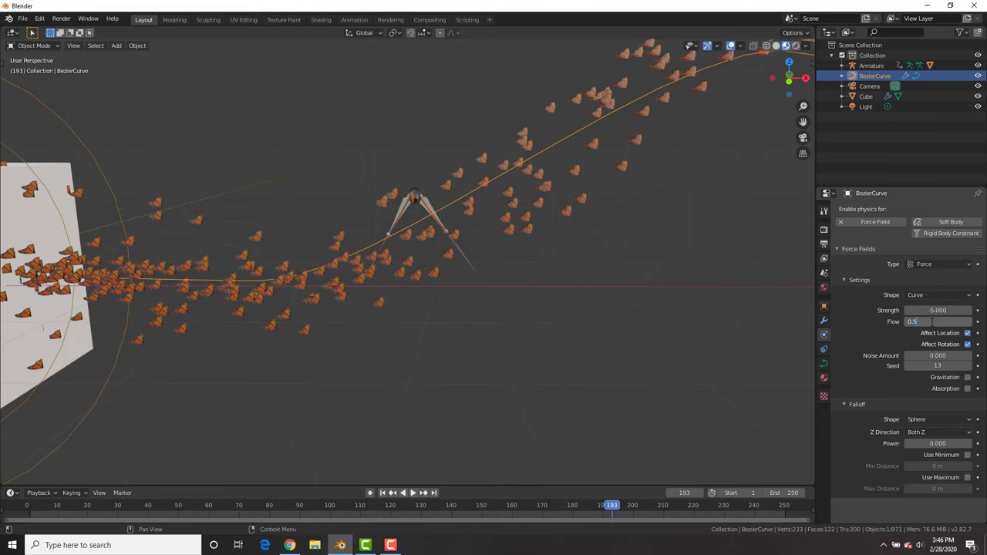
Set the curve force field's flow to 4 and replay the simulation from the first frame.
type("4")
key("Return")
key("Return")
key("shift+Left")
key("space")
scroll(538, 227, "down", 3)
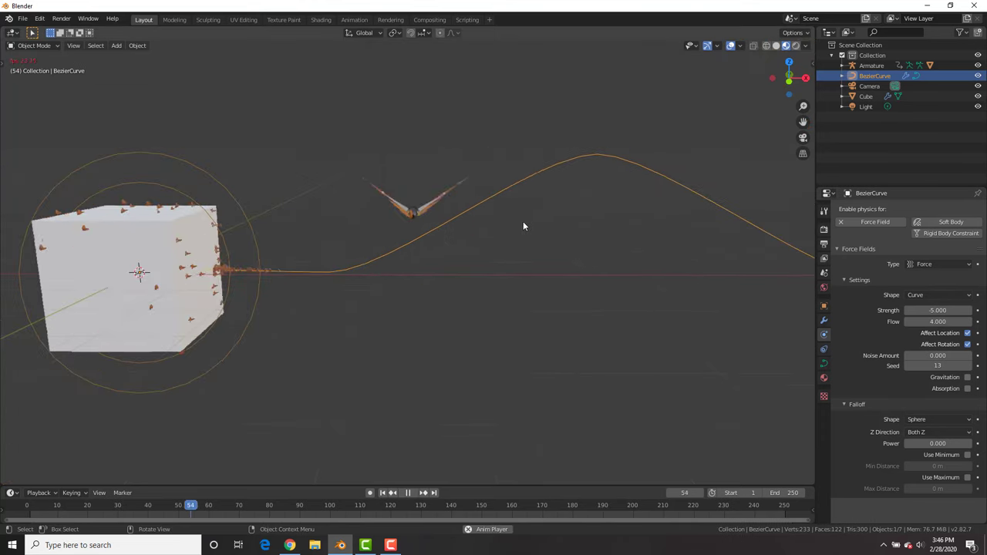
scroll(478, 229, "up", 3)
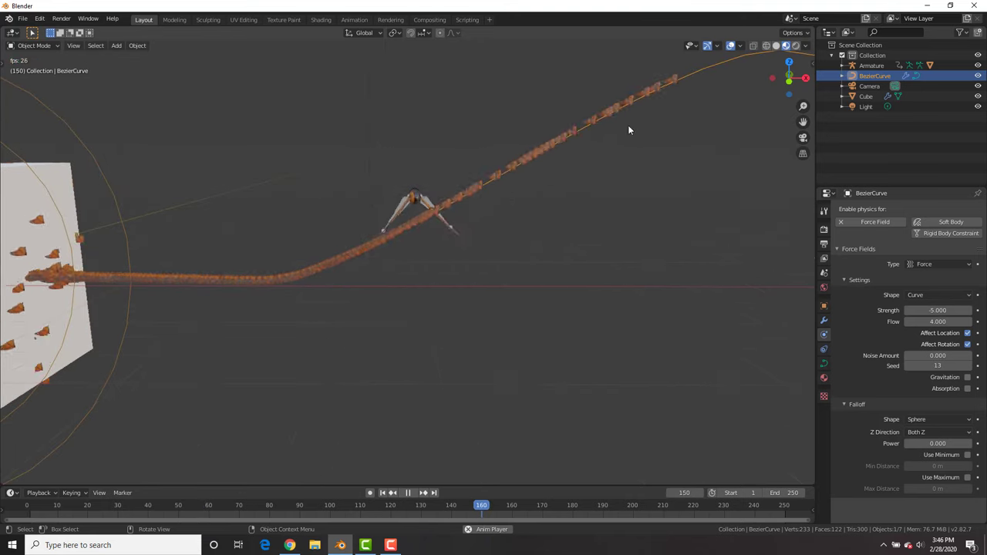
Set the curve force field's flow to 0.5 and replay the simulation from the first frame.
key("space")
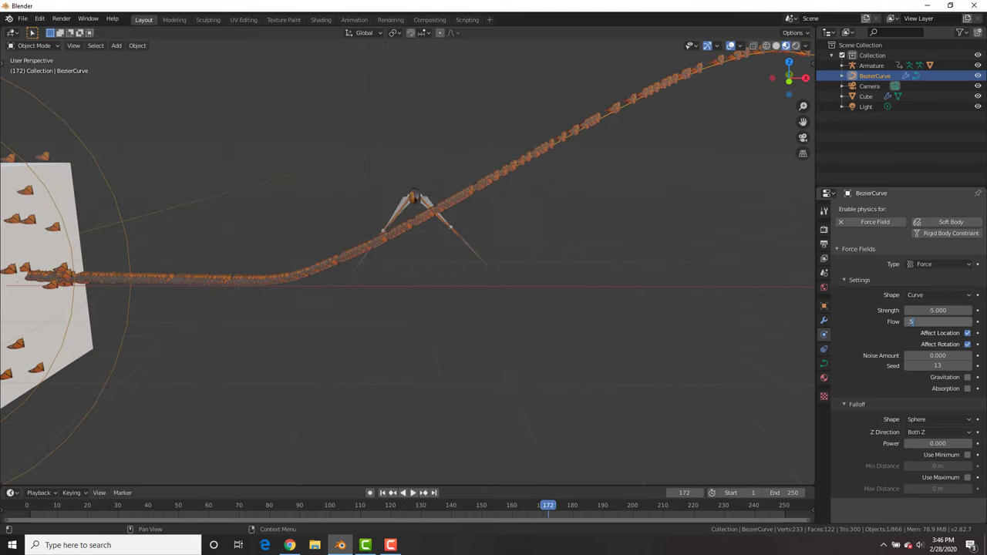
middle_click_drag(470, 204, 419, 190)
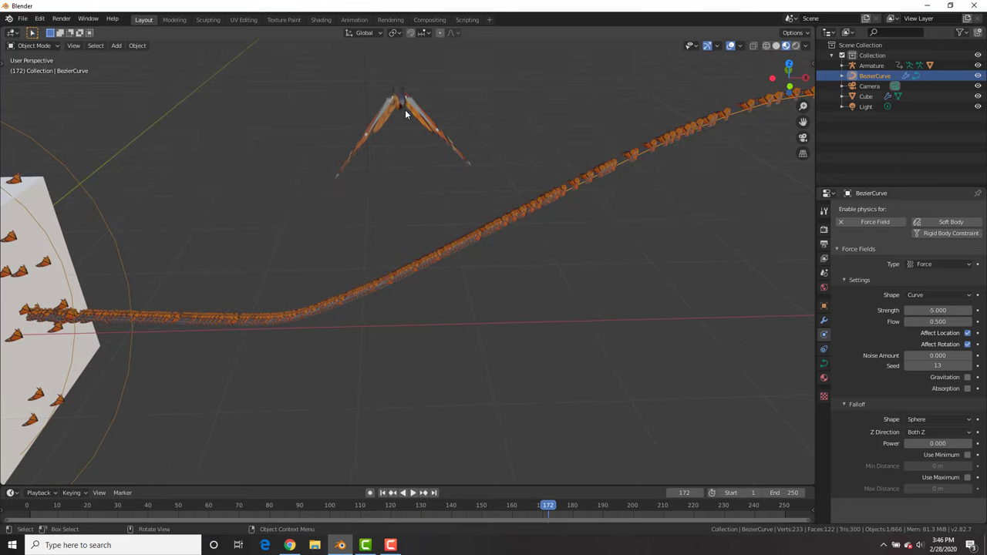
key("shift+Left")
key("space")
key("space")
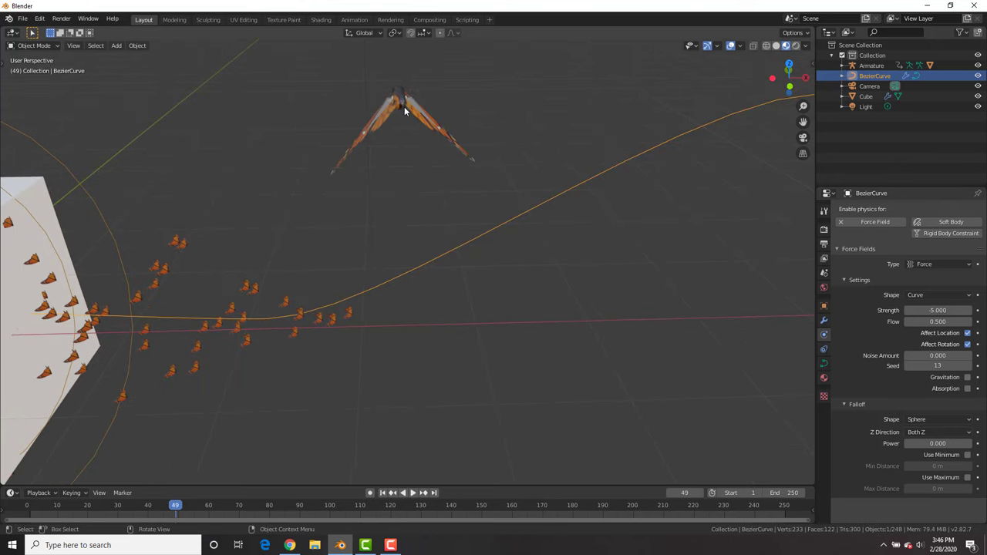
Select the butterfly mesh and split off a second area beside the viewport showing its material in the Shader Editor.
left_click(404, 107)
left_click_drag(3, 482, 282, 453)
left_click(12, 32)
left_click(36, 109)
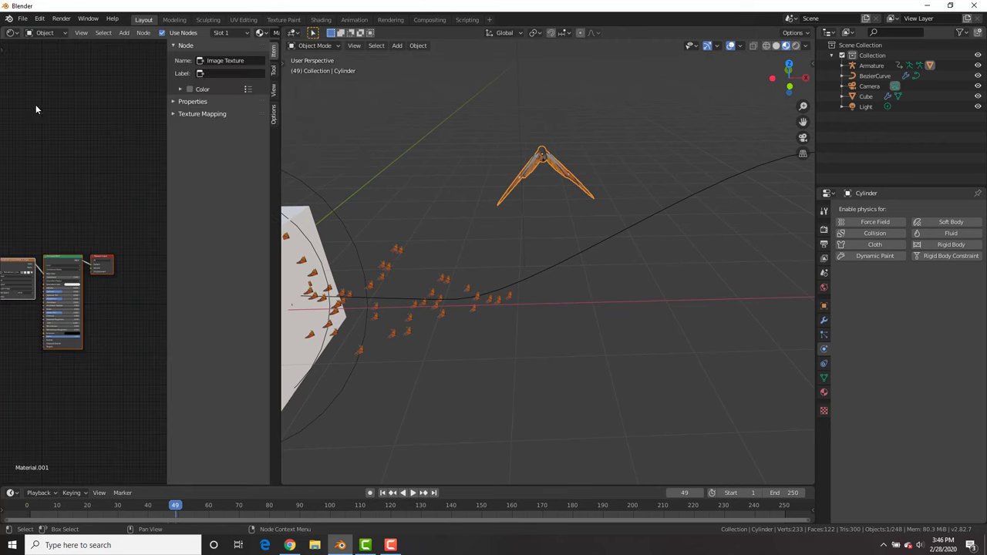
Hide the Shader Editor's sidebar and move the Image Texture node farther away from the Principled BSDF node.
key("n")
scroll(109, 273, "up", 4)
middle_click_drag(110, 274, 228, 230)
left_click_drag(324, 158, 267, 156)
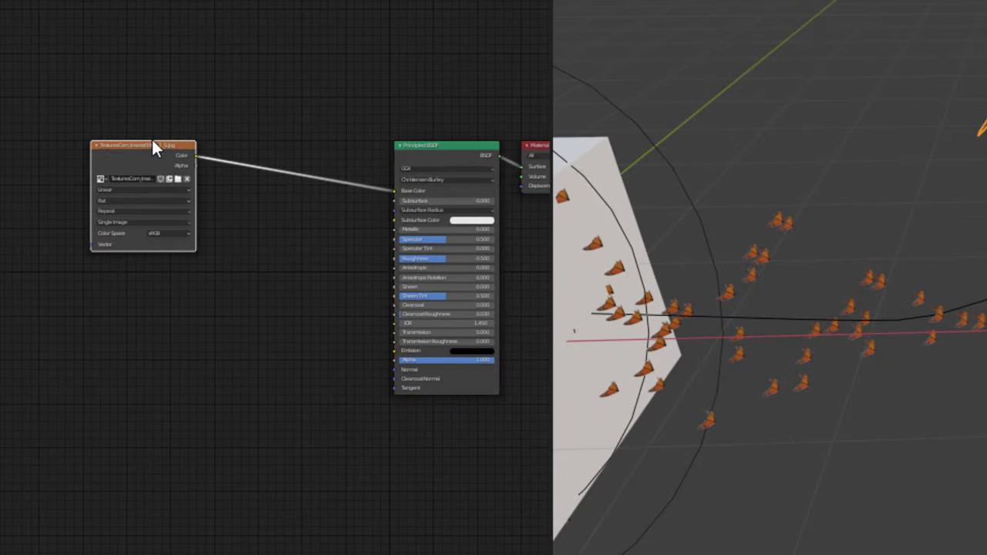
left_click(188, 134)
Find the Object Info node and place it above the Image Texture node.
key("shift+a")
left_click(314, 84)
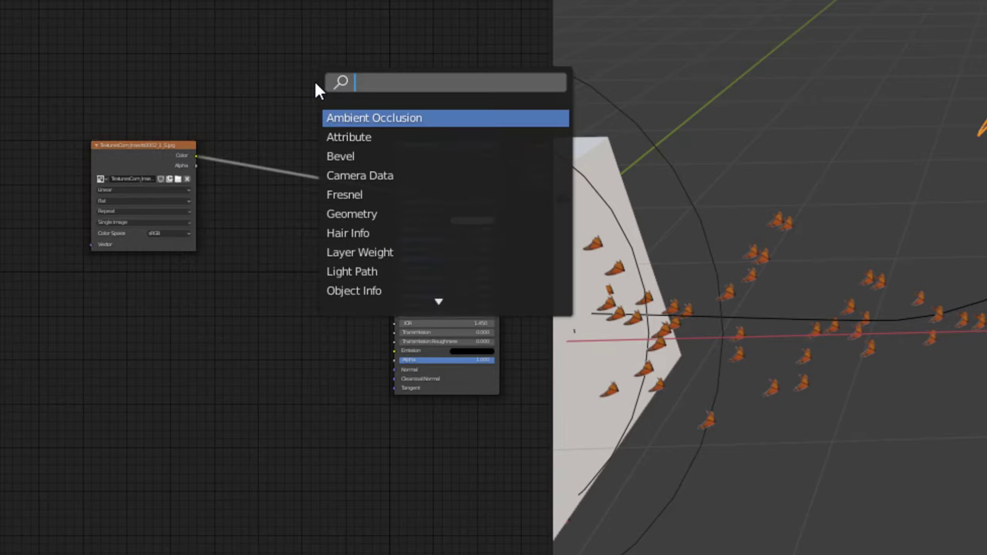
type("info")
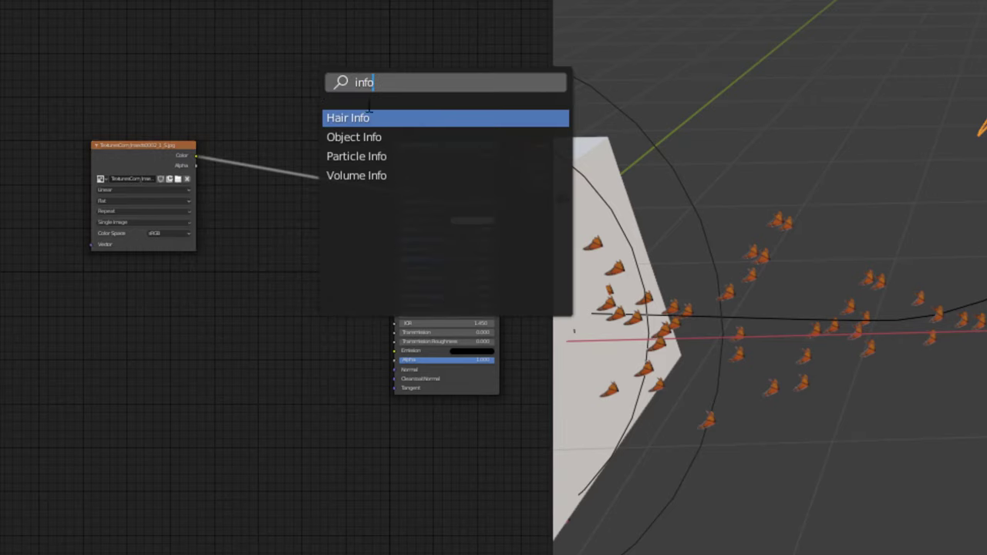
left_click(370, 136)
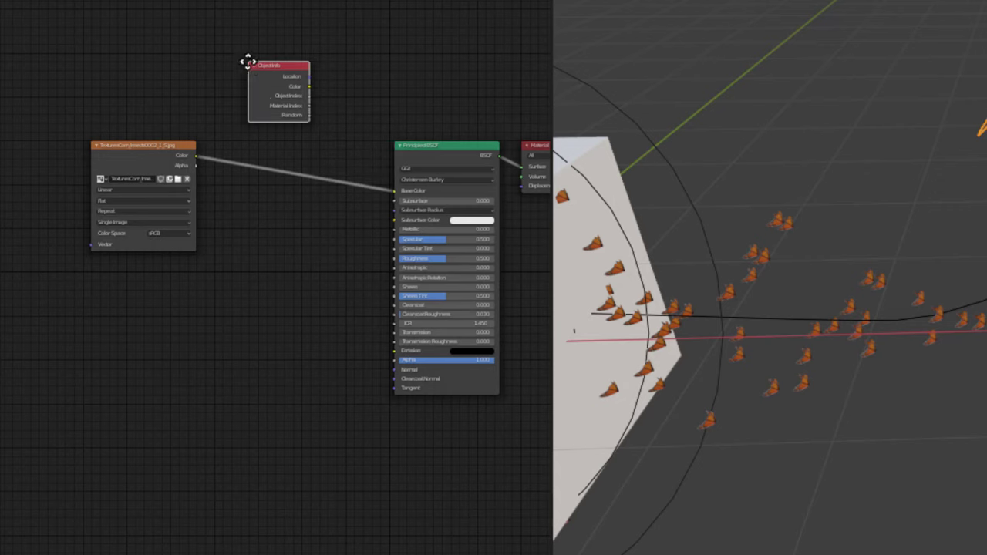
scroll(247, 62, "up", 2)
left_click(173, 50)
Insert a Hue/Saturation node on the link between the Image Texture and the Principled BSDF's Base Color.
key("shift+a")
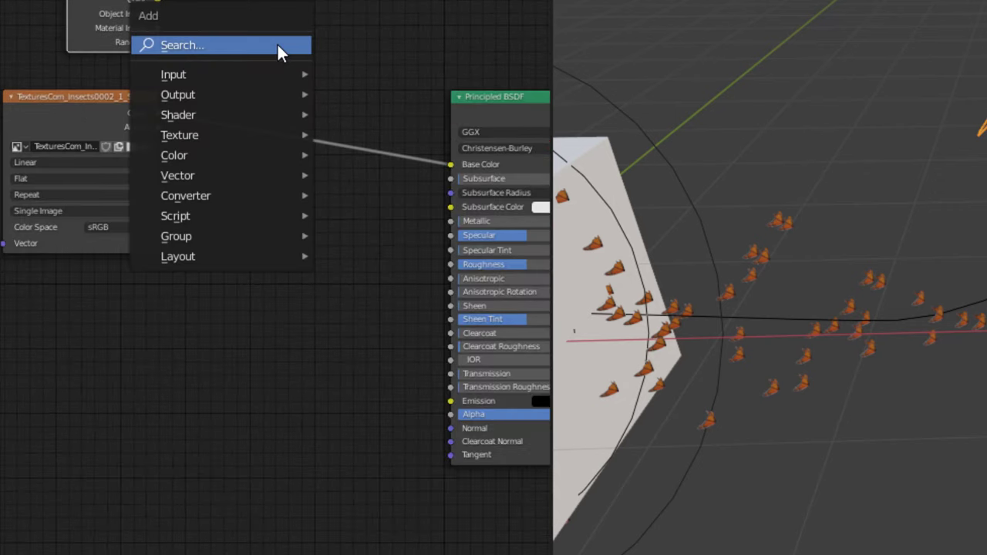
mouse_move(204, 154)
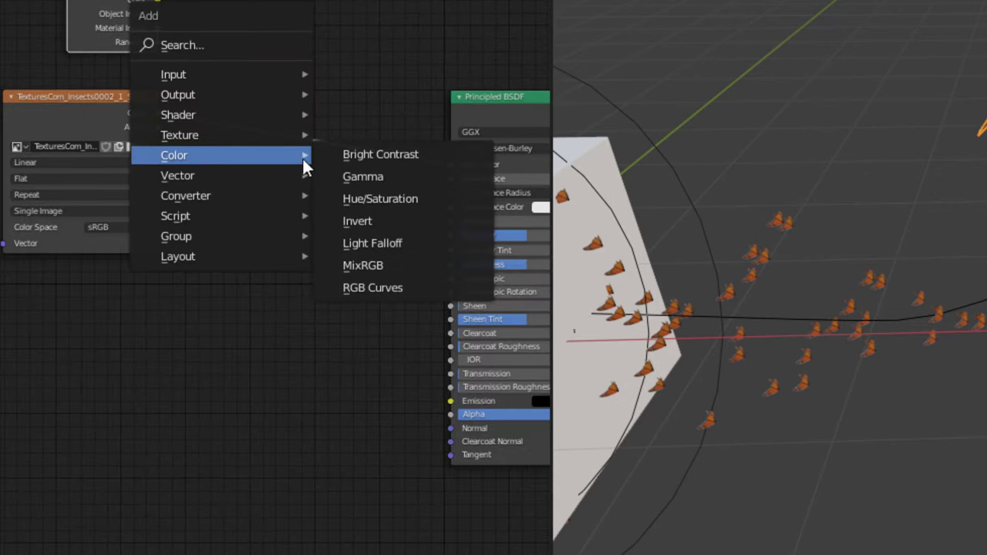
left_click(409, 200)
left_click(270, 72)
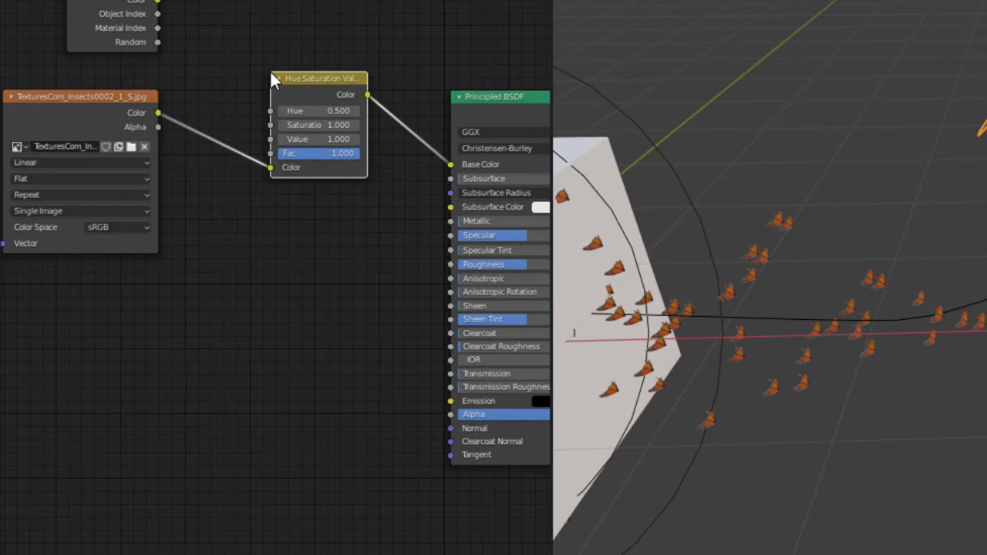
Set the Hue/Saturation node's Hue to 0.300 and feed its Fac from the Object Info node's Random output.
scroll(833, 268, "up", 5)
scroll(848, 270, "down", 6)
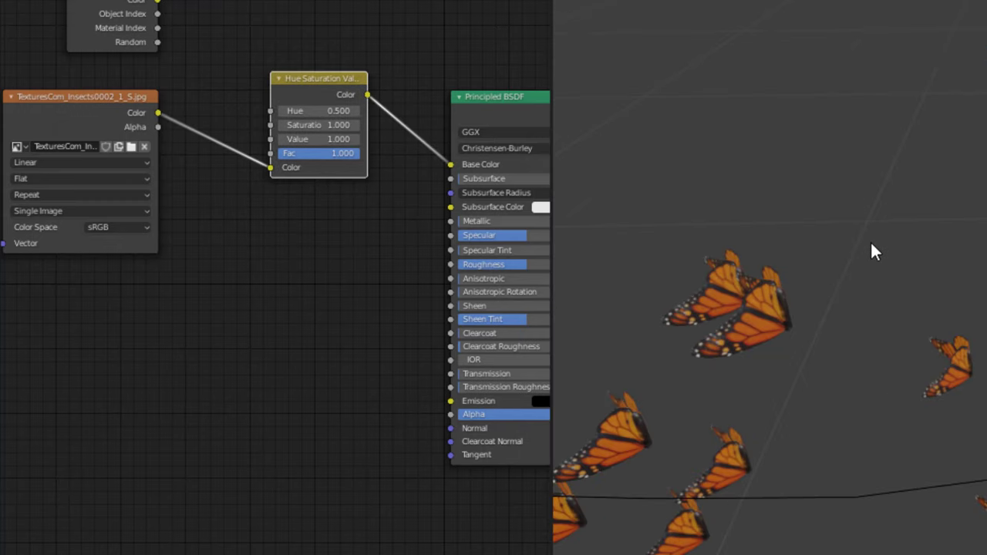
mouse_move(300, 111)
left_mouse_down()
mouse_move(347, 111)
mouse_move(282, 111)
left_mouse_up()
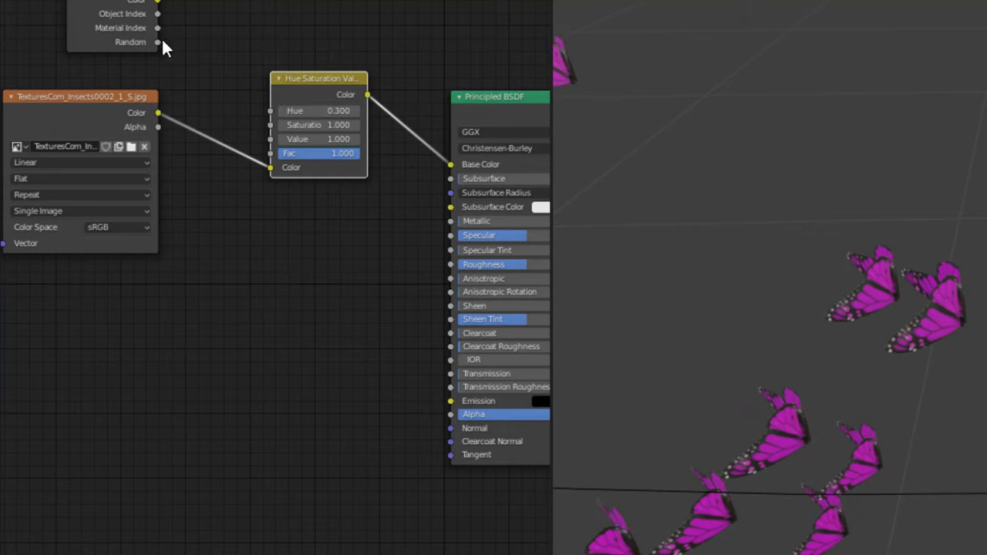
left_click_drag(162, 43, 173, 44)
left_click_drag(241, 126, 265, 154)
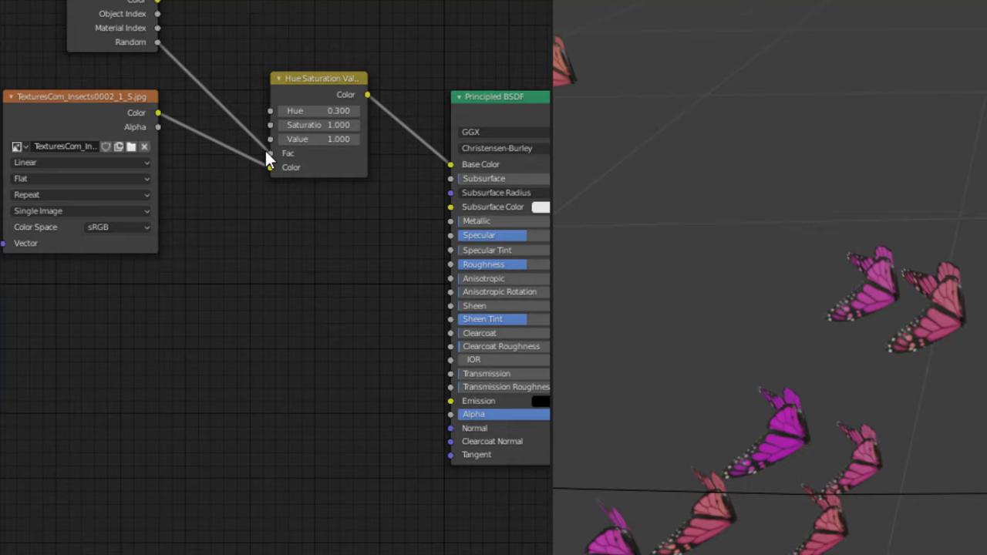
Try driving Hue with the Object Info node's Random output, and move the link back to Fac.
left_click_drag(332, 110, 304, 111)
left_click_drag(271, 152, 267, 110)
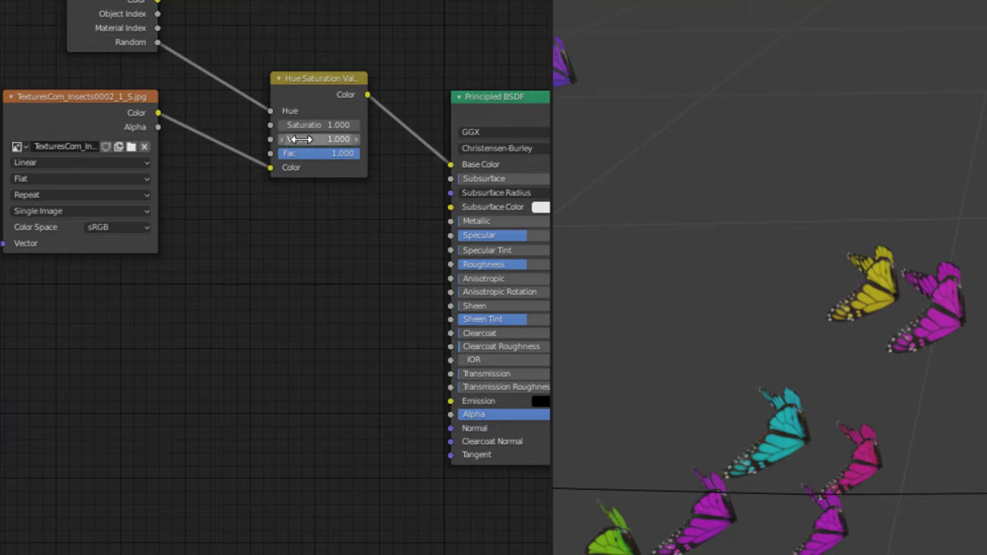
left_click_drag(271, 110, 266, 153)
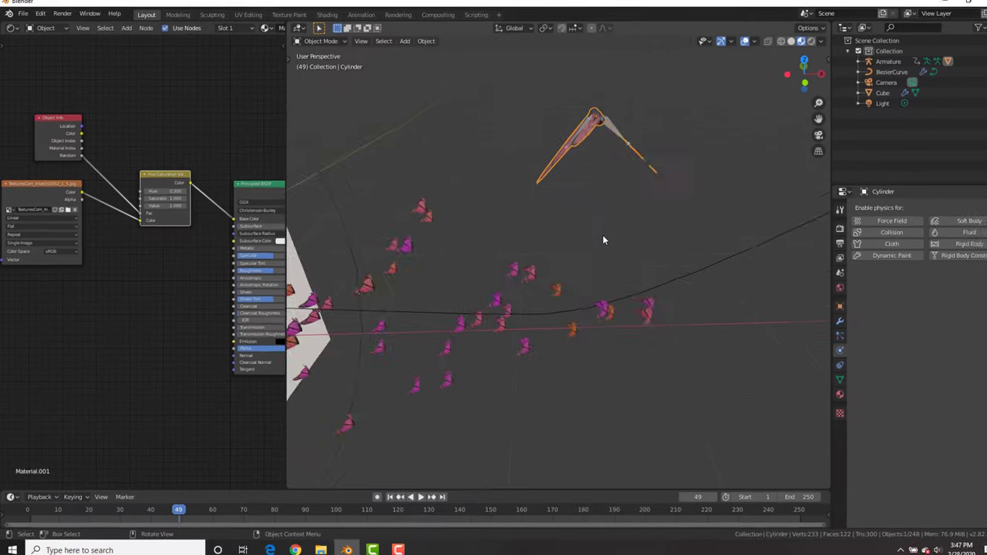
Examine the randomly coloured butterflies up close from another angle and briefly play the simulation.
scroll(603, 235, "down", 1)
scroll(602, 236, "up", 4)
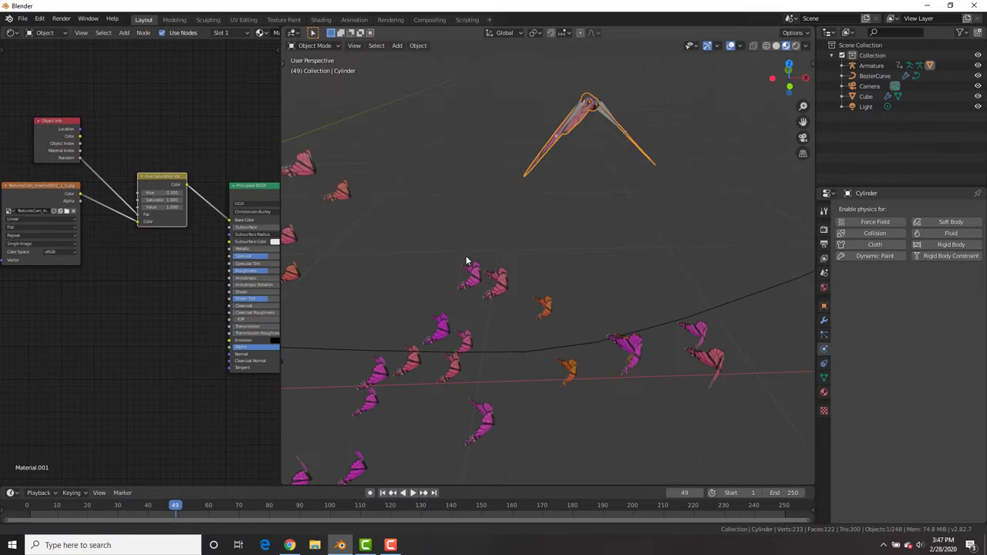
middle_click_drag(489, 258, 583, 220)
key("space")
key("space")
Enable Rotation in the emitter cube's particle settings and set the Orientation Axis to Object Z.
left_click(317, 145)
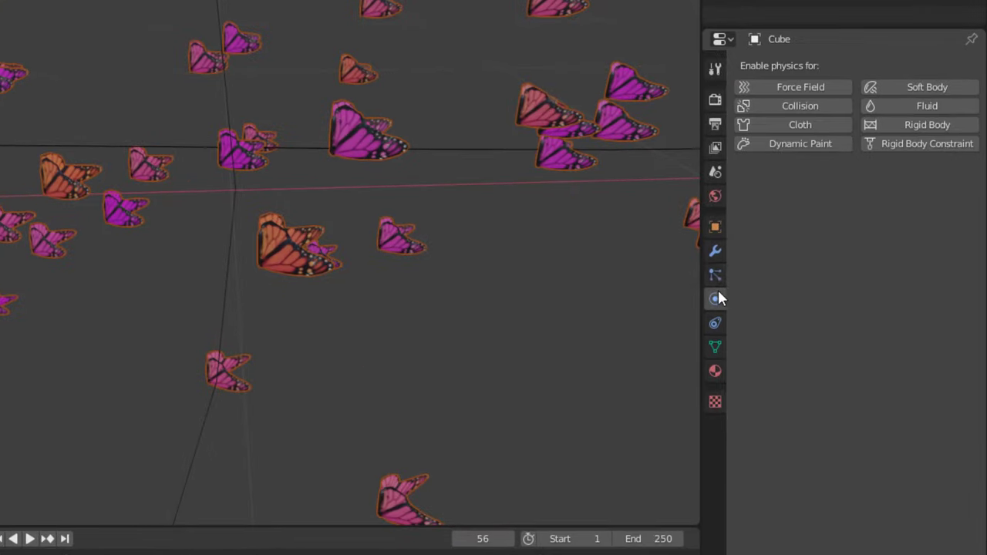
left_click(716, 274)
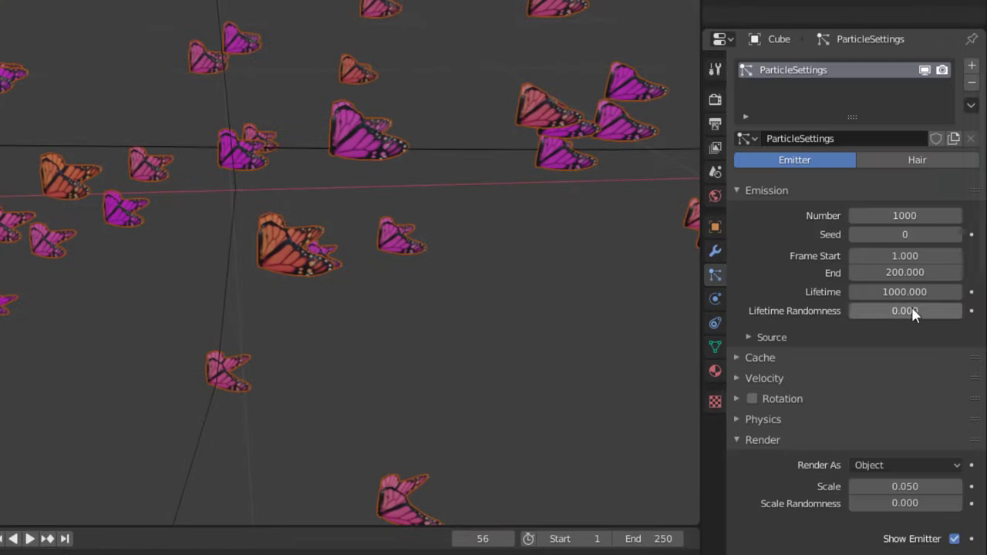
scroll(844, 304, "down", 5)
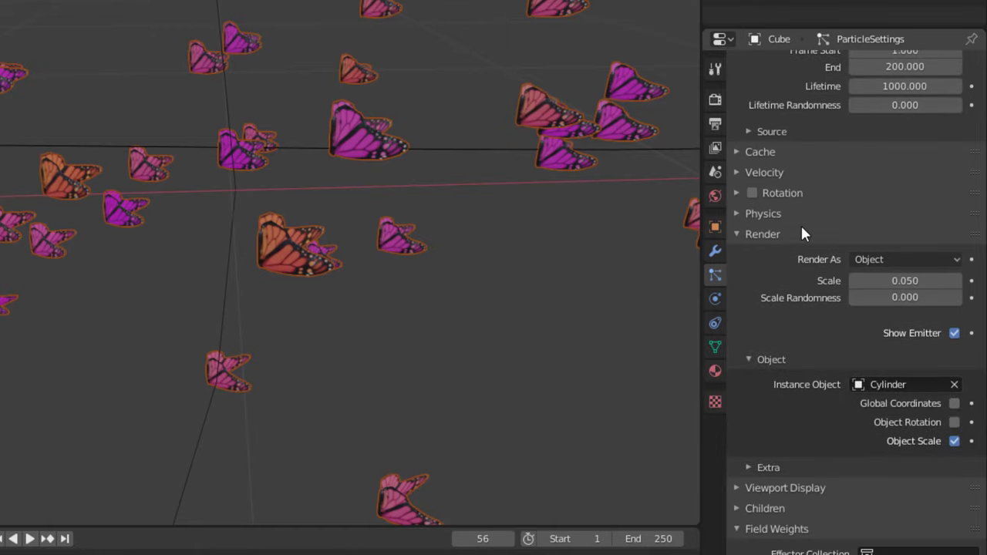
left_click(736, 192)
left_click(752, 193)
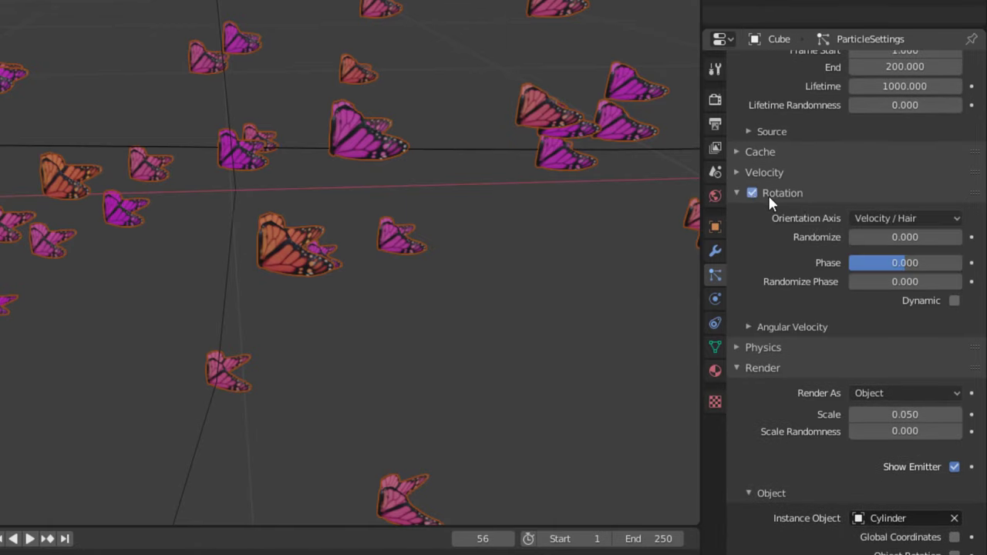
left_click(927, 220)
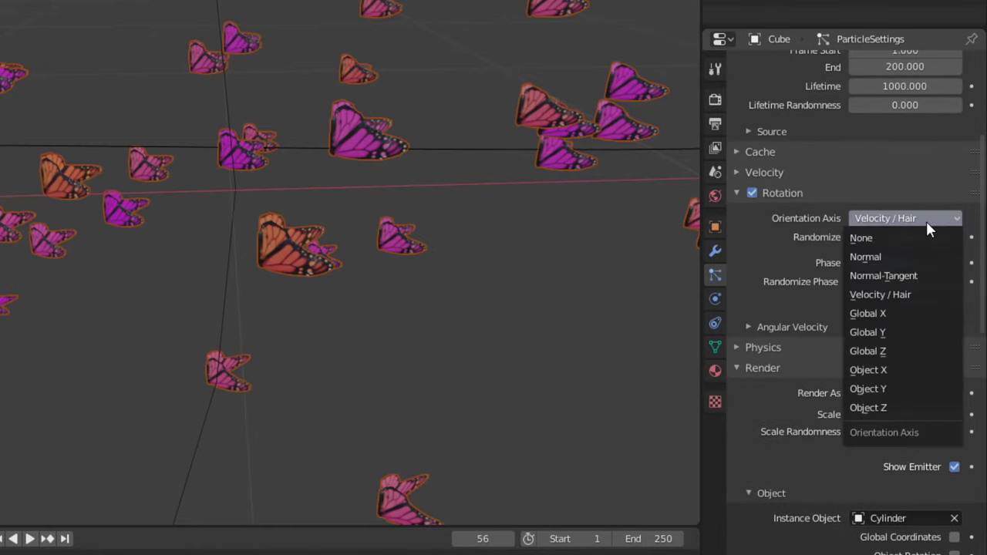
left_click(872, 408)
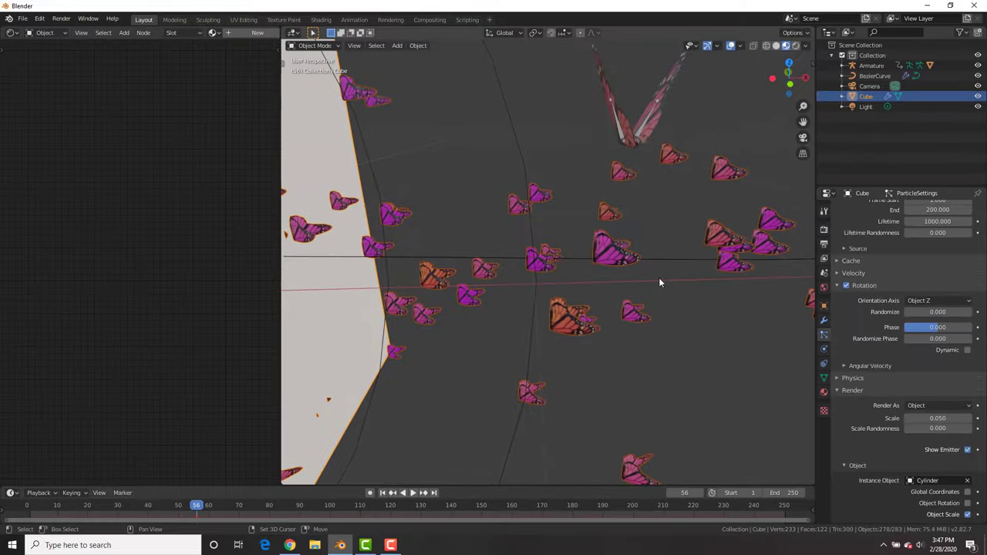
Replay the simulation from the first frame to check how the emitted butterflies are oriented.
key("shift+Left")
key("space")
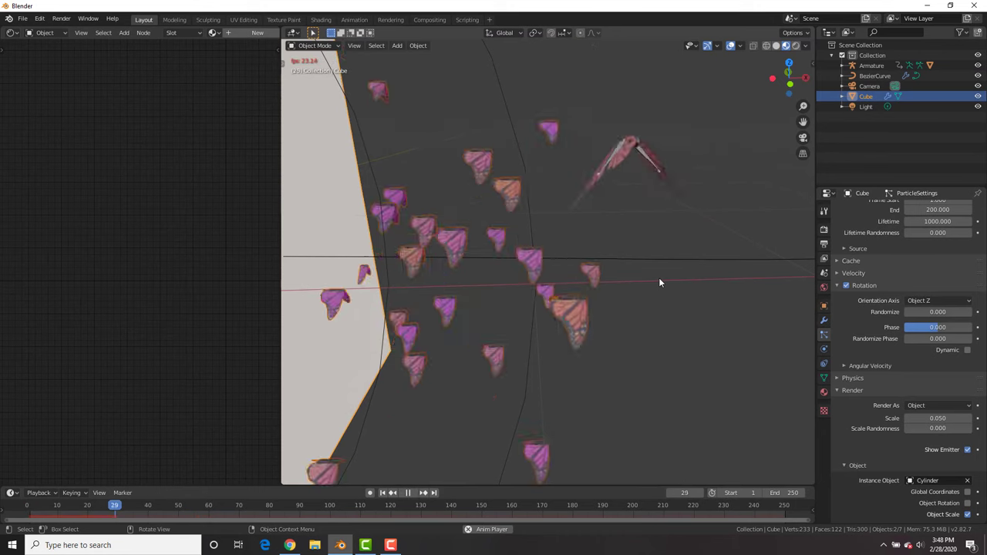
key("space")
scroll(660, 267, "down", 3)
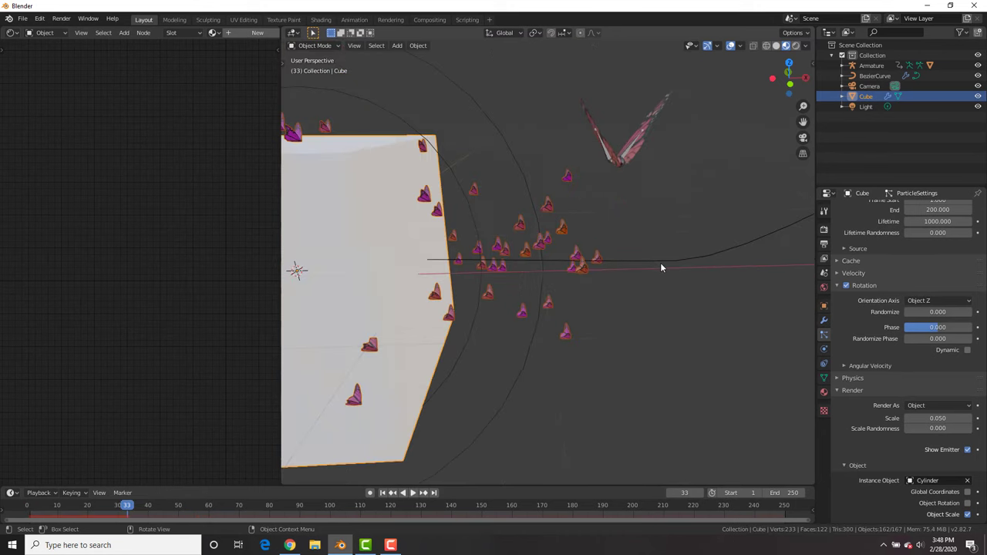
scroll(658, 259, "down", 1)
key("space")
key("space")
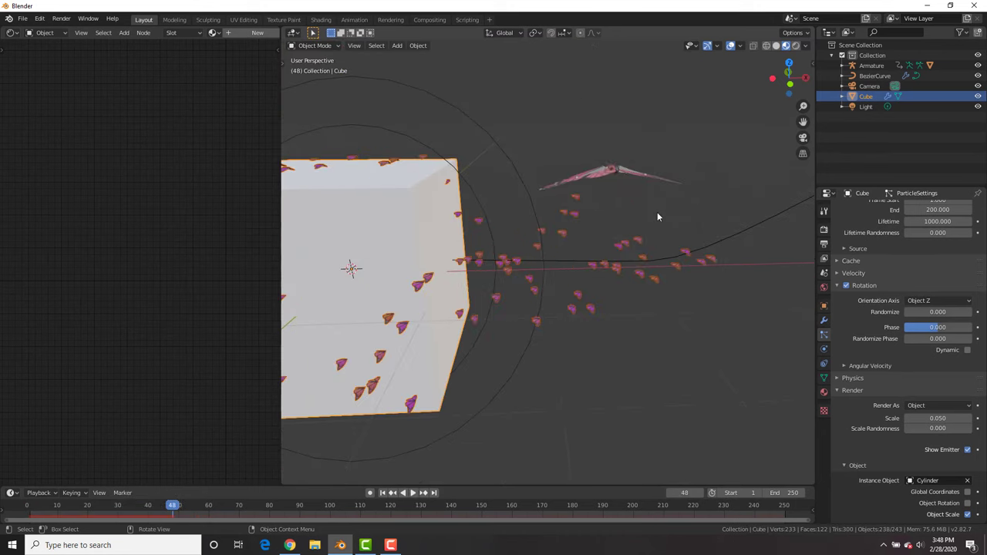
Select the large butterfly mesh and set its Principled BSDF's Roughness to 0.832 and Specular to 0.
left_click(571, 178)
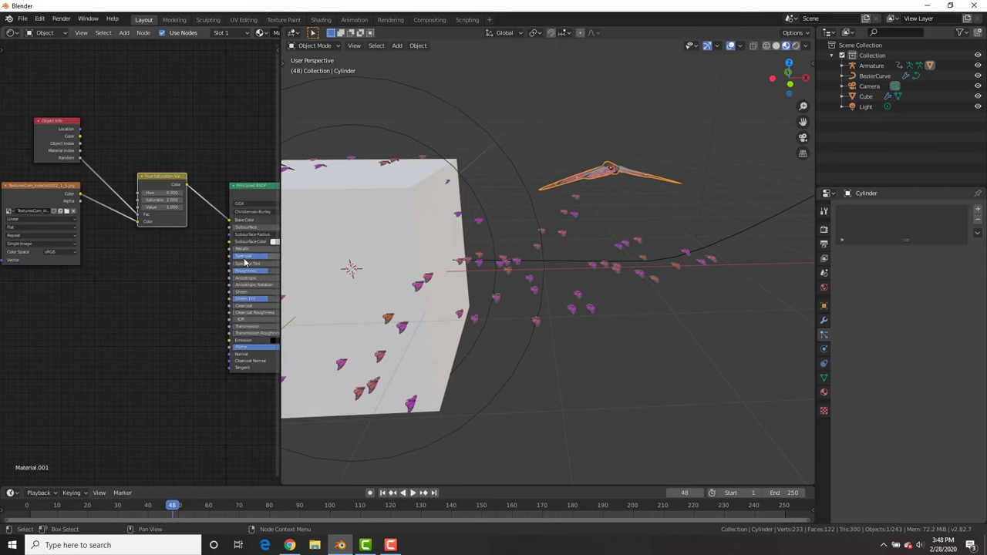
scroll(245, 262, "up", 3)
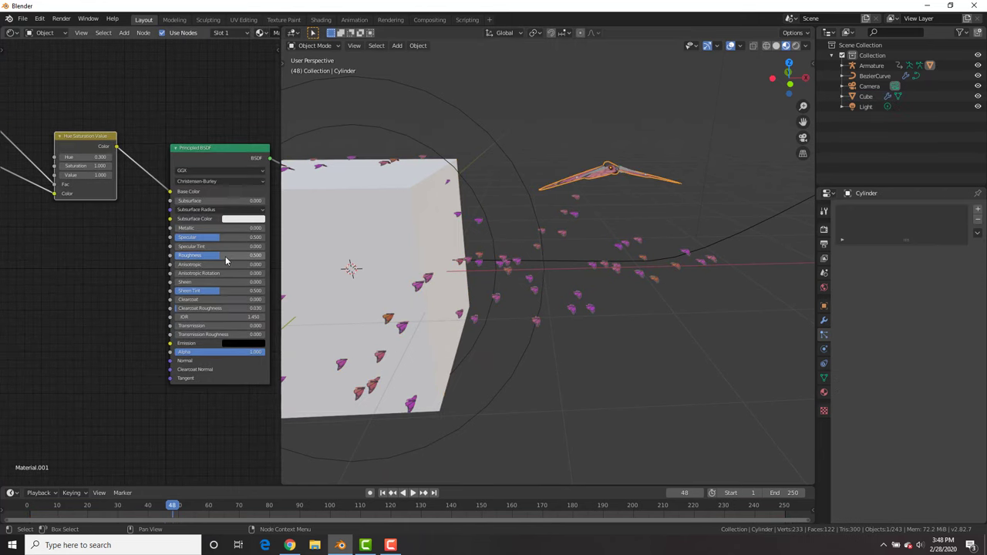
mouse_move(226, 260)
left_mouse_down()
mouse_move(247, 260)
mouse_move(175, 237)
left_mouse_up()
Duplicate the large butterfly mesh together with its armature and place the copy beside the original along the X axis.
middle_click_drag(563, 221, 514, 311)
scroll(560, 199, "up", 3)
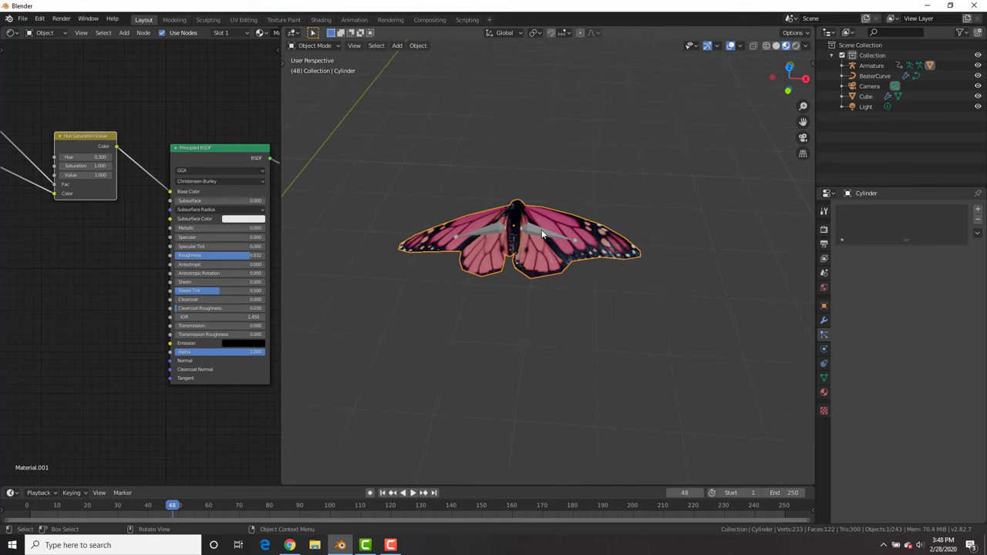
left_click(540, 228)
left_click(544, 219, "shift")
key("shift+d")
key("x")
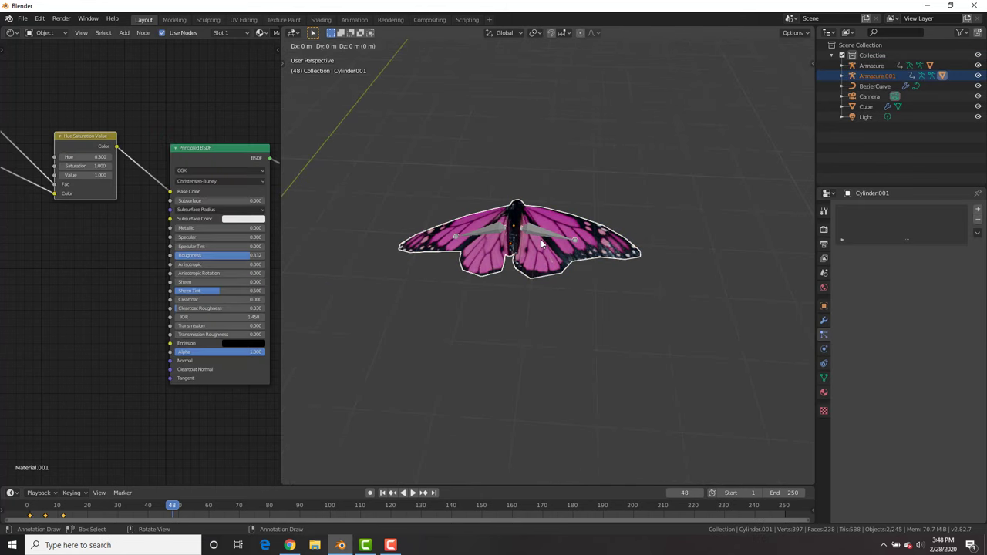
left_click(786, 269)
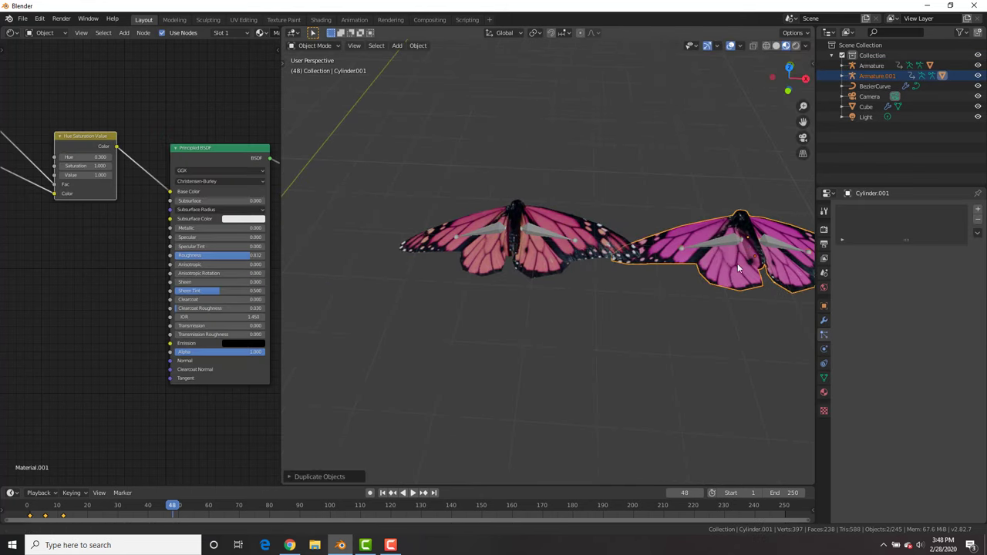
Put the duplicated butterfly's armature into Pose Mode and select Bone.002 in one wing.
middle_click_drag(589, 265, 517, 270, "shift")
middle_click_drag(732, 254, 559, 252)
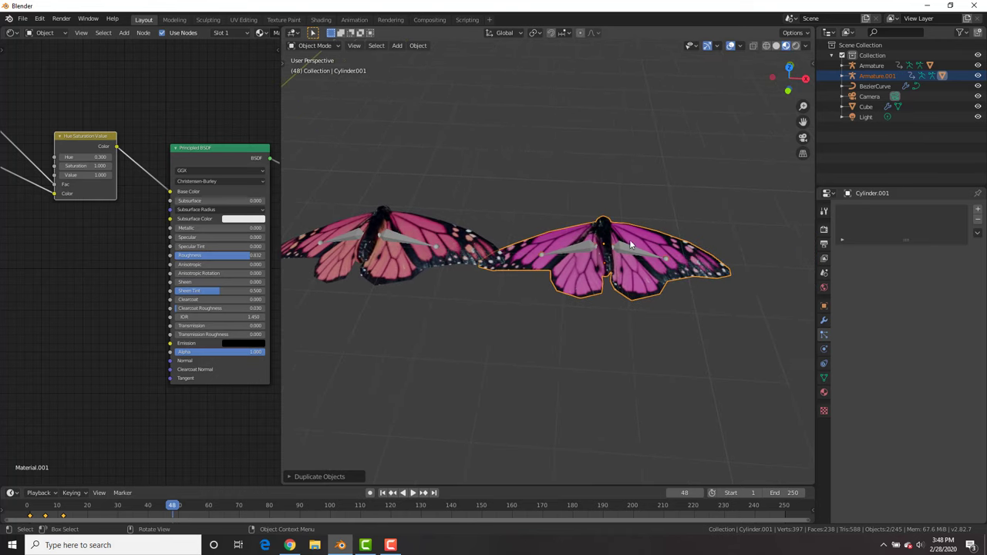
left_click(631, 246)
left_click(631, 246)
left_click(631, 246)
key("ctrl+Tab")
left_click(573, 248)
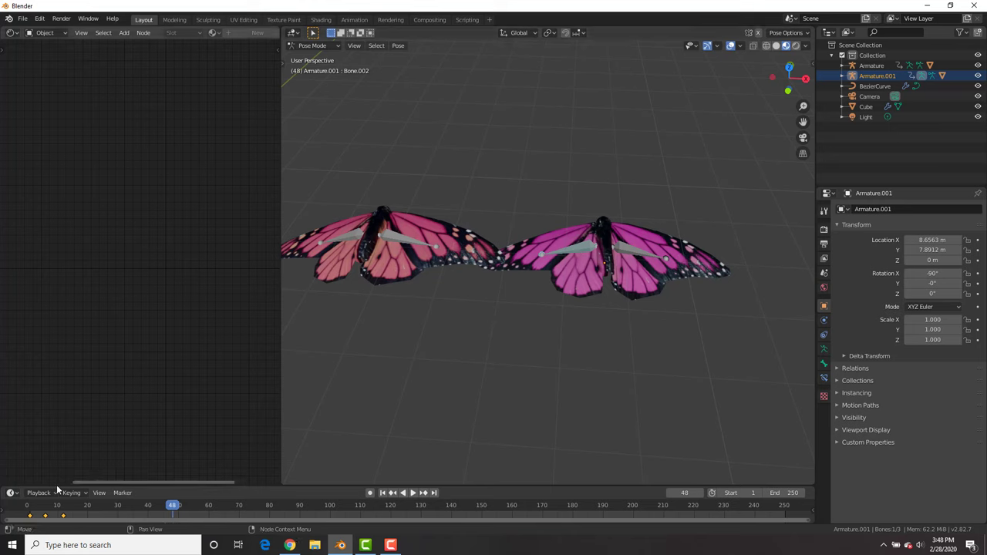
Scale the keyframes of Bone.002 in time to about 0.77 from frame 1 and play back the faster flap.
key("space")
left_click(27, 506)
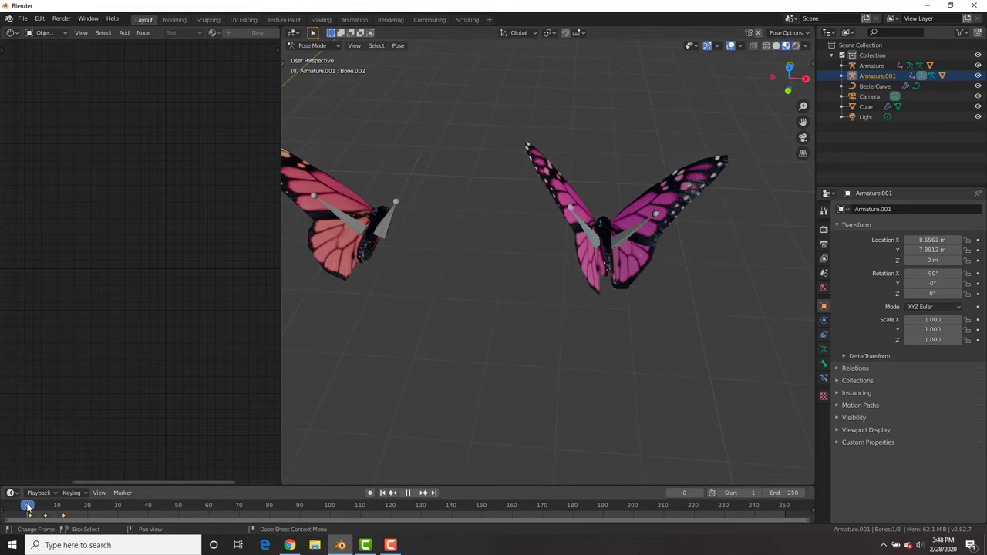
left_click_drag(27, 506, 29, 506)
key("s")
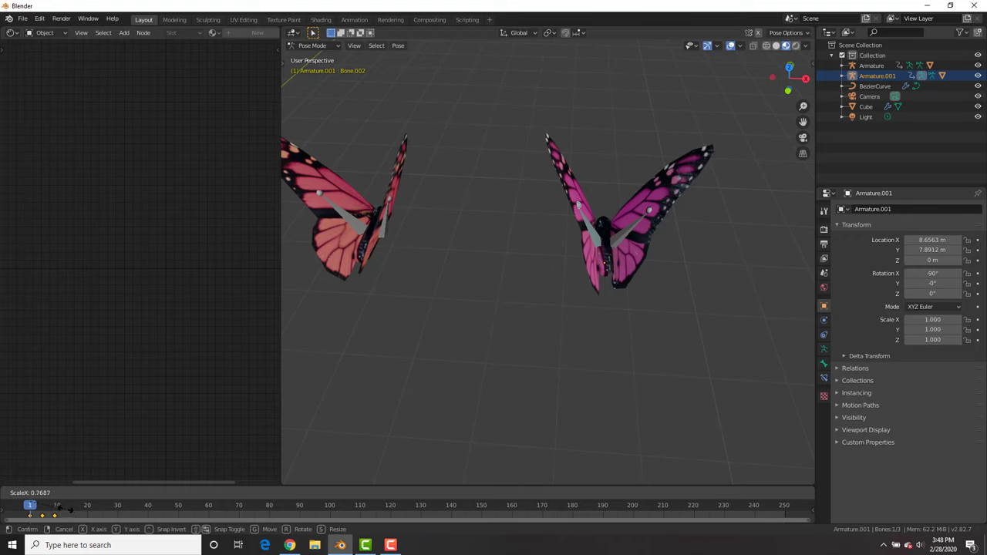
left_click(68, 508)
key("space")
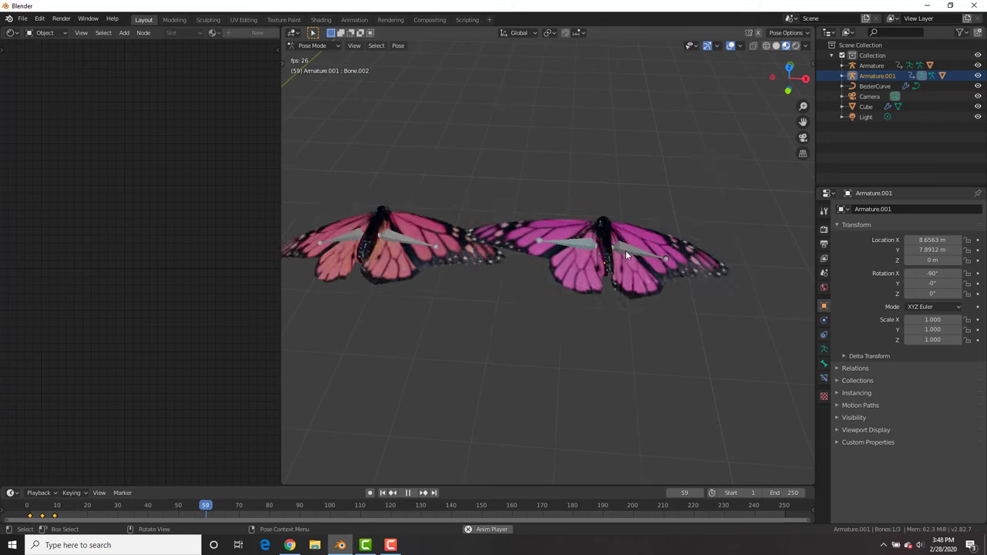
key("space")
Select Bone.001 in the purple butterfly's other wing, scale its keyframes in time to about 0.50 from frame 1, and play back the flap.
left_click(633, 247)
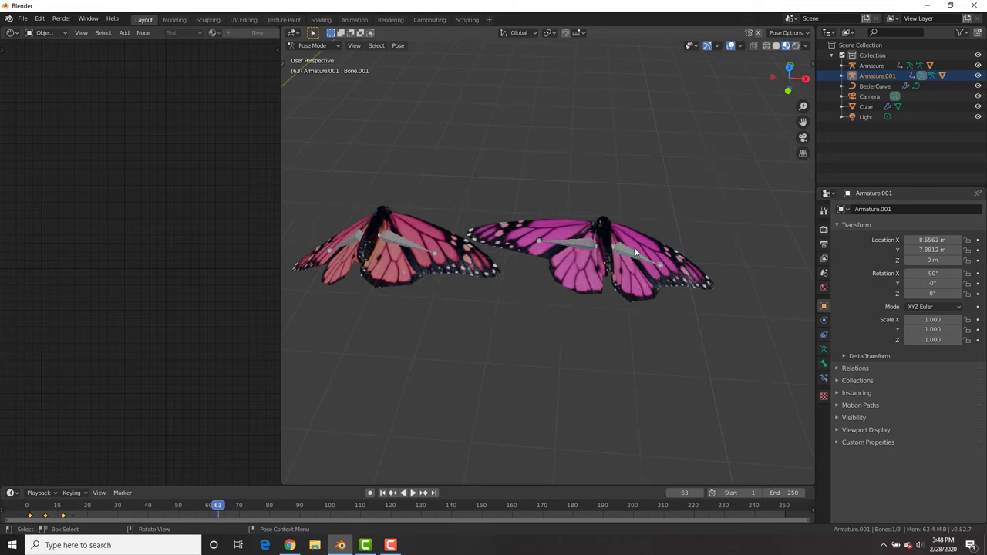
left_click(29, 507)
key("space")
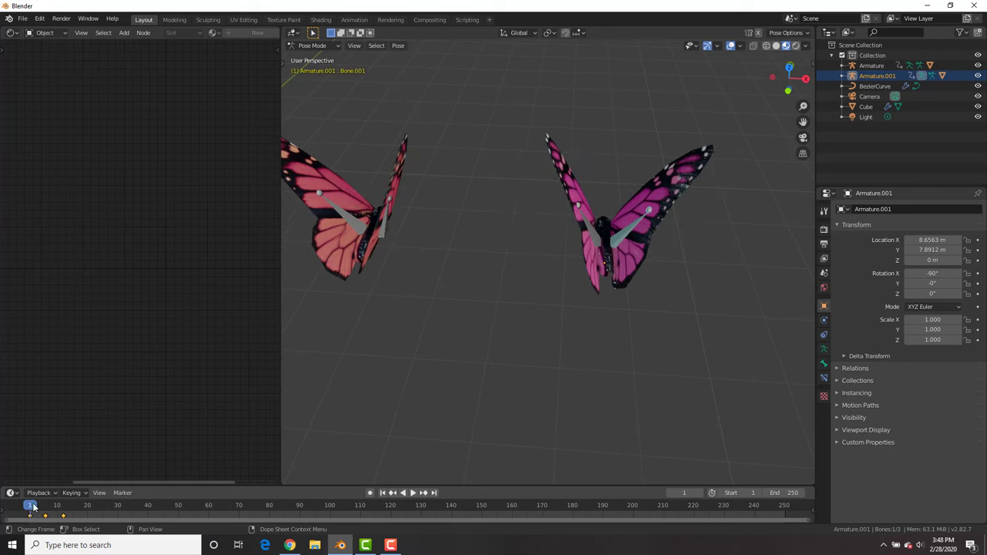
key("s")
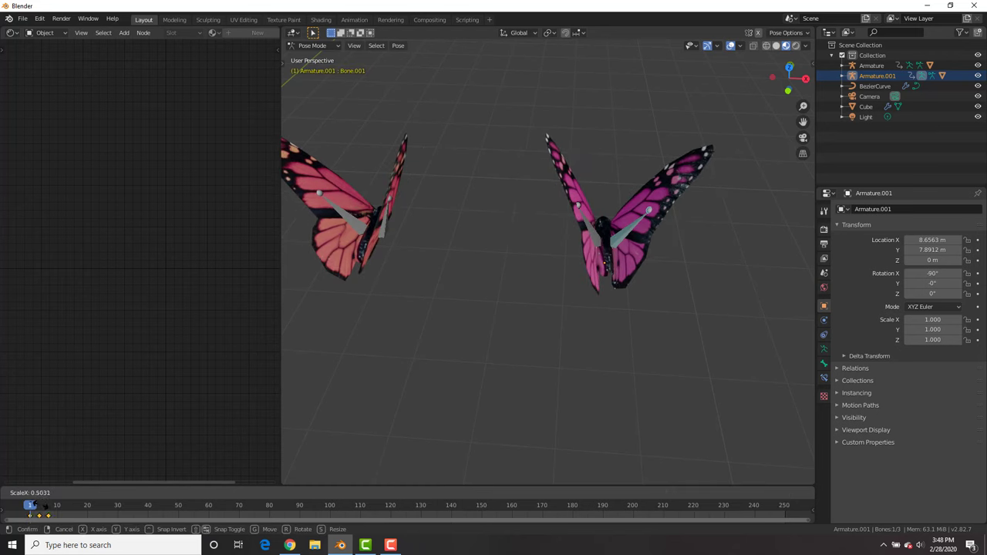
left_click(34, 506)
key("space")
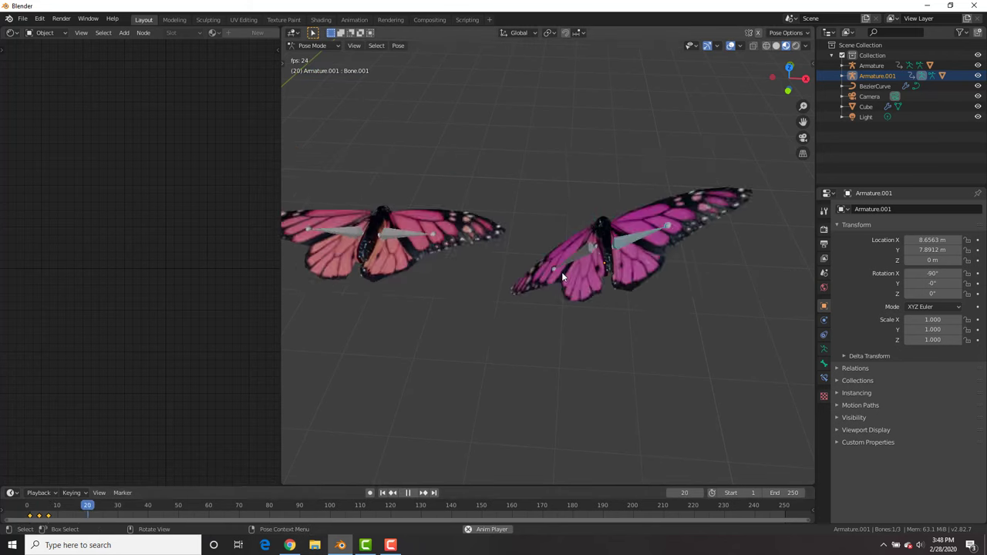
Rescale Bone.001's keyframes in time to refine the flap speed, preview the animation, and return to frame 1.
key("Escape")
key("s")
left_click(60, 504)
key("space")
key("space")
left_click(31, 507)
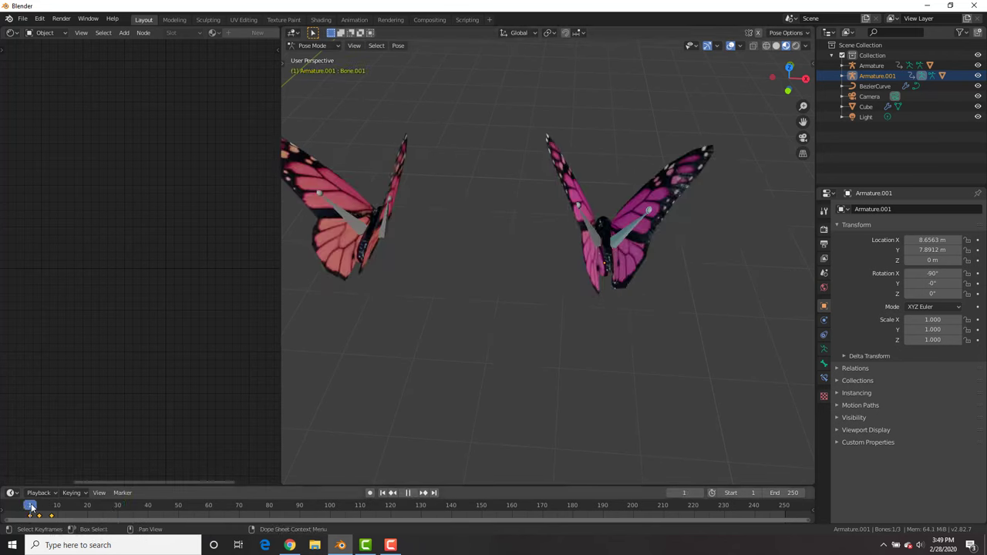
Leave Pose Mode, select both large butterfly meshes, and group them in a new collection named Butterflies.
middle_click_drag(472, 321, 548, 283)
key("space")
key("ctrl+Tab")
left_click(566, 269)
left_click(489, 277, "shift")
key("ctrl+g")
left_click(292, 477)
double_click(386, 472)
type("Butterfl")
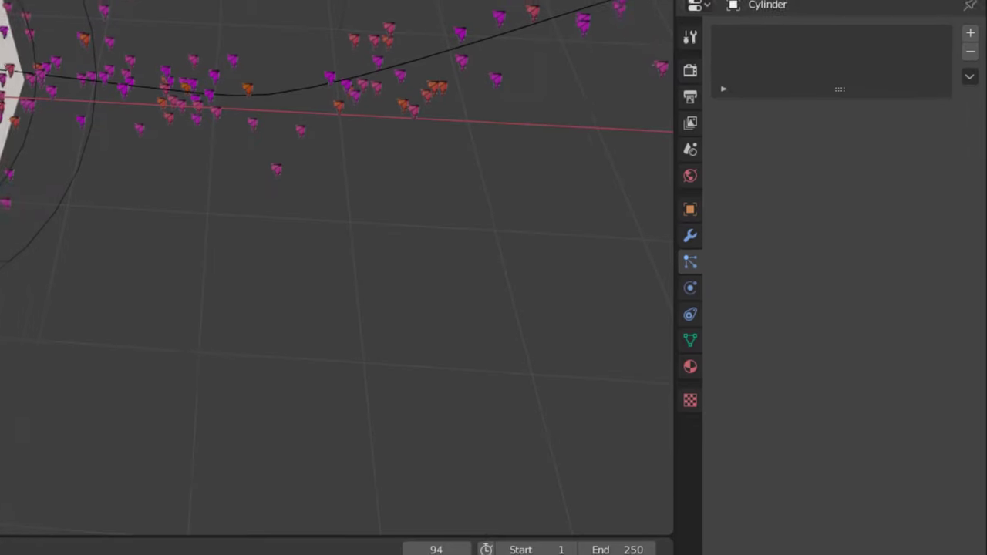
Render the cube's particles as a Collection with Butterflies as the instance collection, and play back the swarm.
scroll(844, 348, "down", 8)
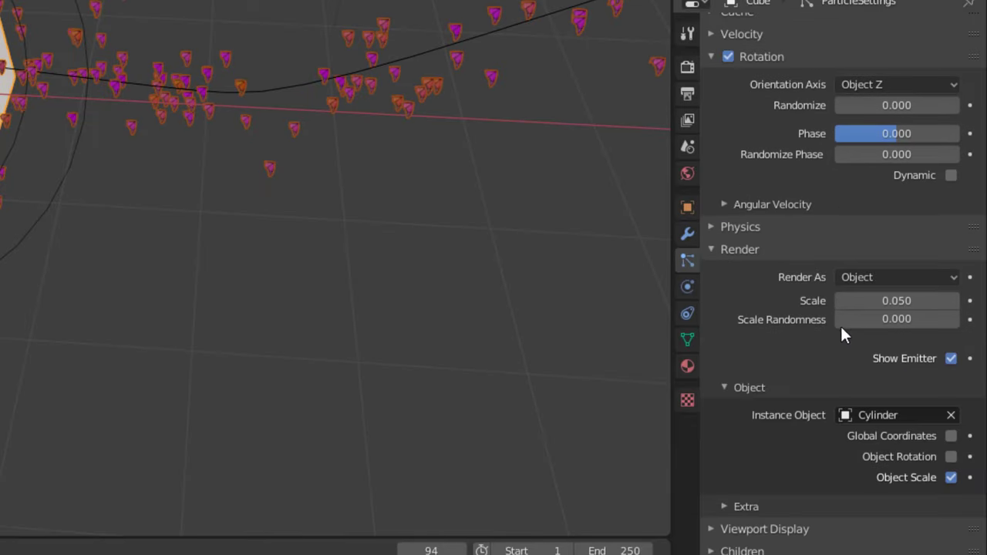
left_click(890, 274)
left_click(861, 404)
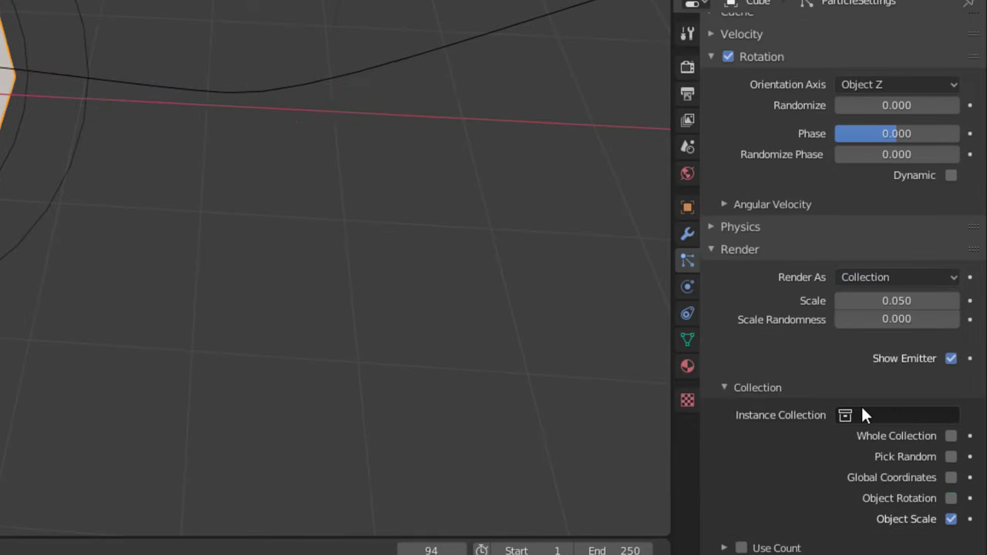
left_click(860, 414)
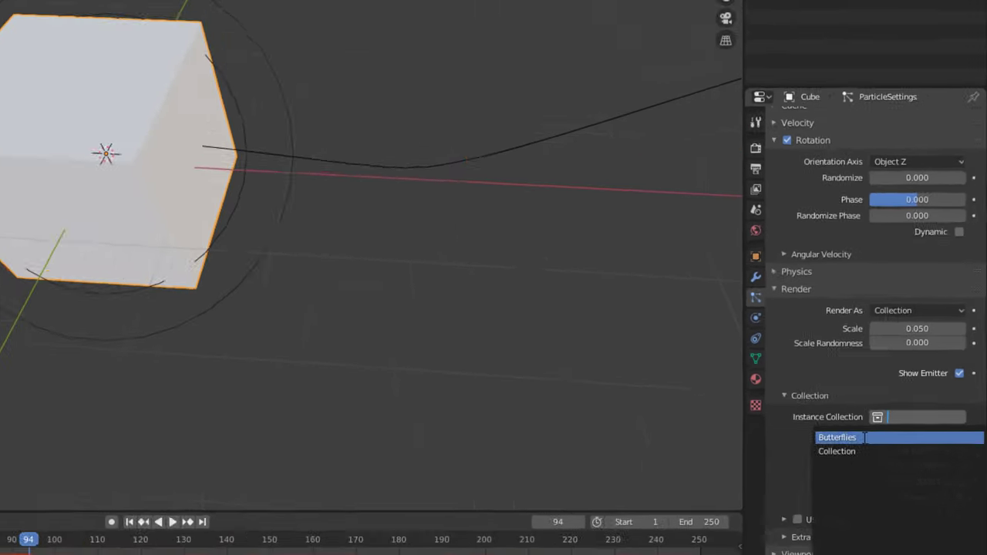
left_click(794, 441)
key("space")
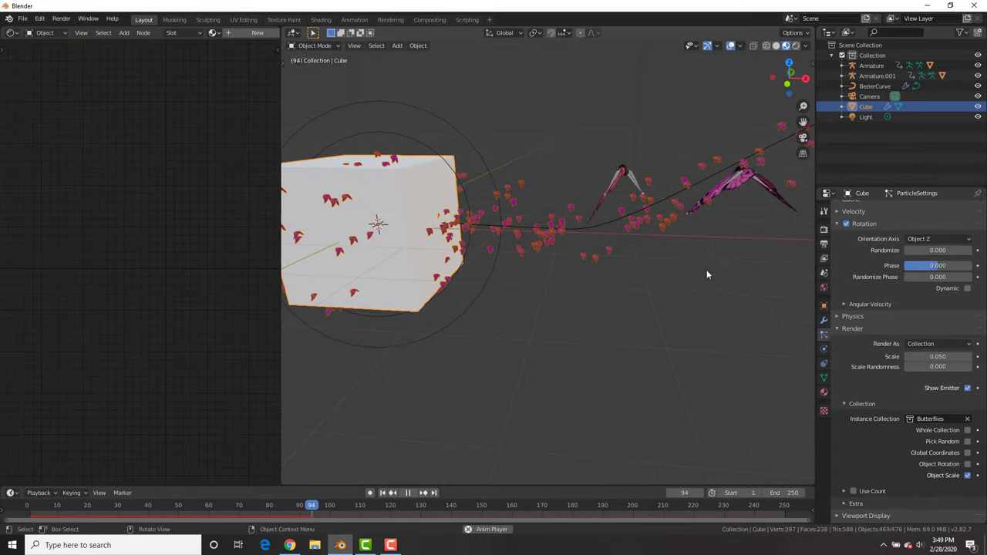
left_click(562, 136)
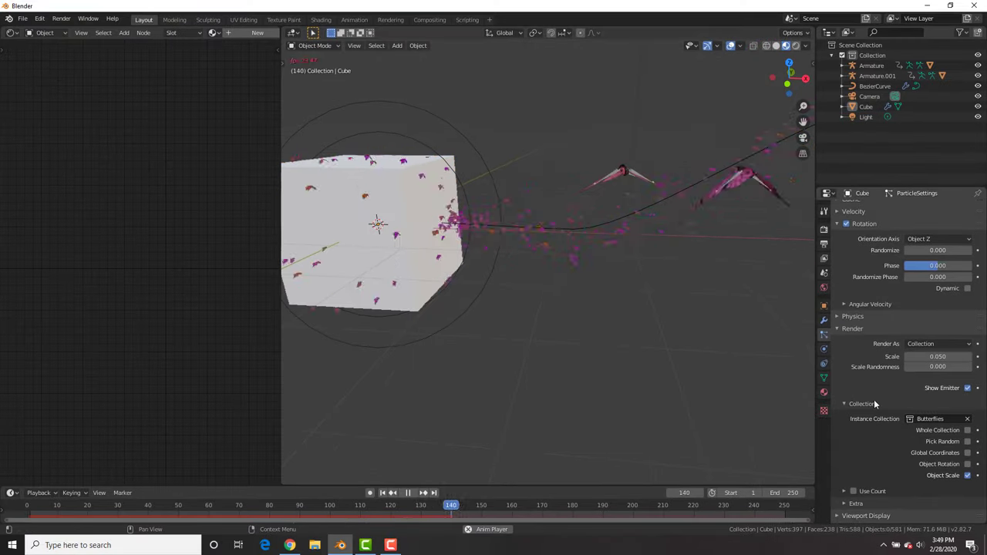
Set the cube's particle render Scale to 0.090 and Scale Randomness to 0.351.
scroll(902, 381, "down", 5)
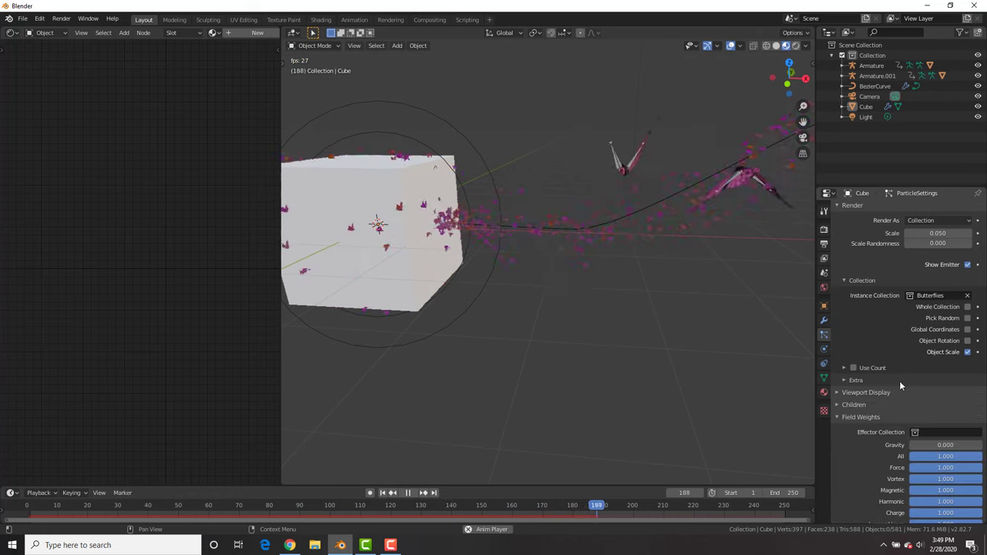
scroll(884, 377, "up", 3)
scroll(884, 377, "up", 2)
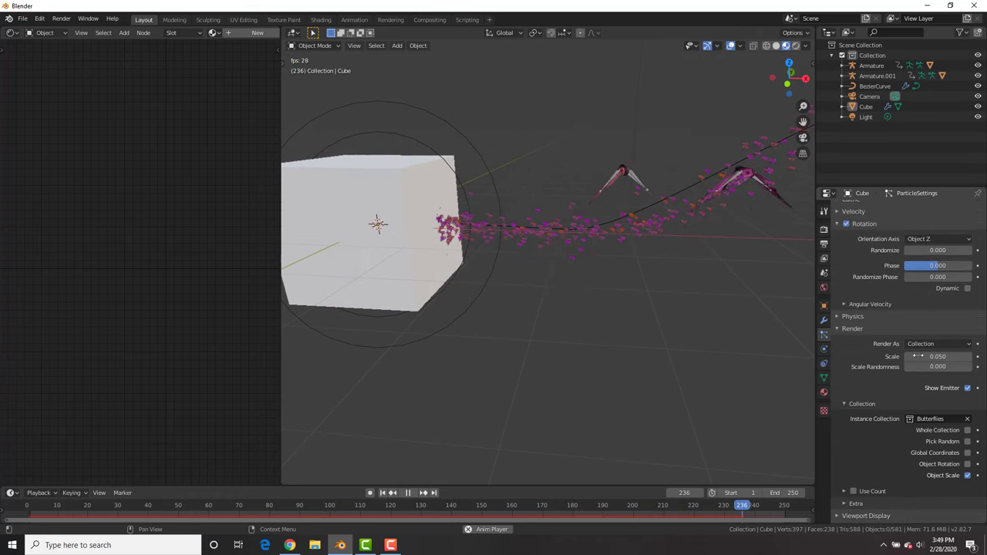
left_click(968, 356)
left_click(969, 356)
left_click(968, 356)
left_click(969, 356)
left_click_drag(941, 367, 964, 367)
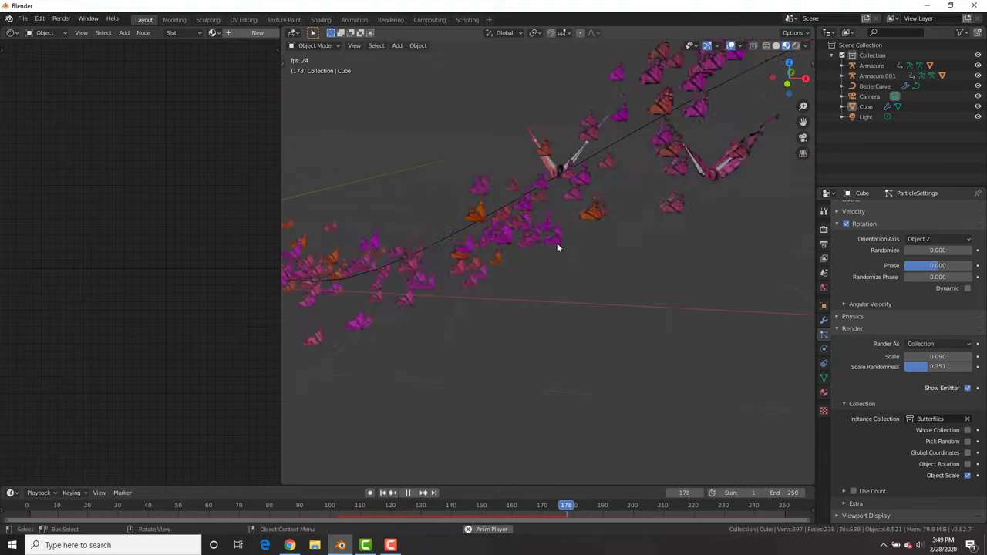
Pause to examine the butterflies' size and colour variation up close, and resume playback to review the swarm along the curve.
key("space")
scroll(569, 247, "up", 4)
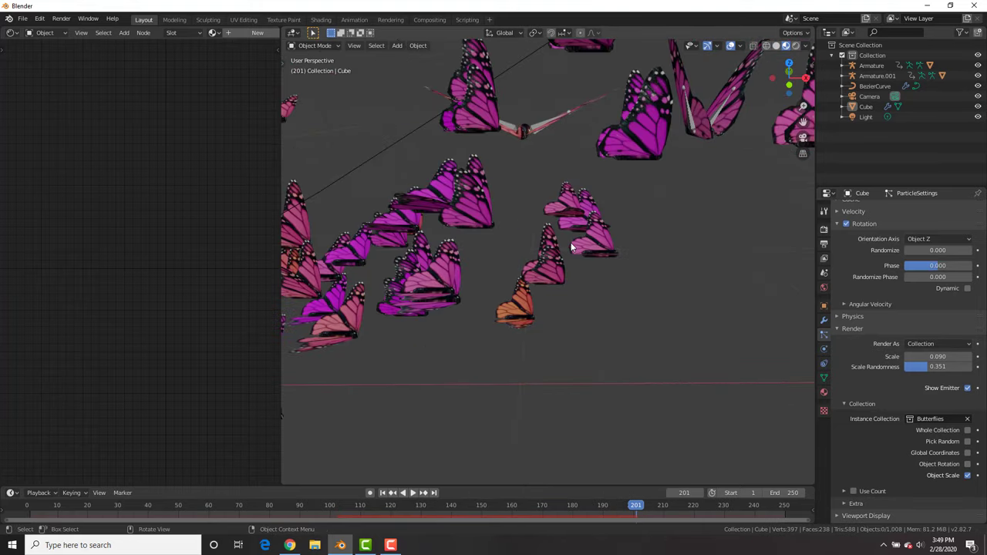
scroll(569, 241, "down", 8)
key("space")
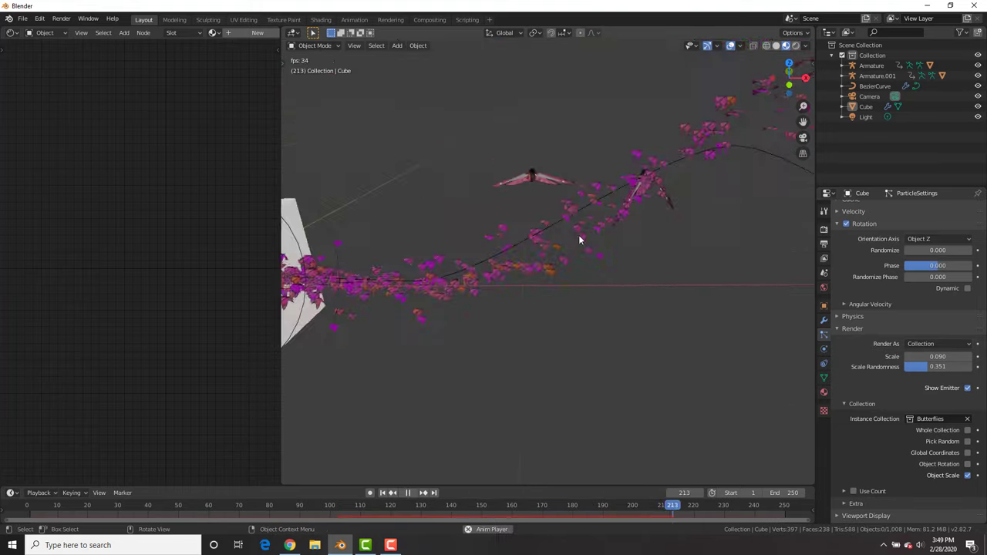
scroll(630, 240, "down", 3)
middle_click_drag(739, 245, 638, 229, "shift")
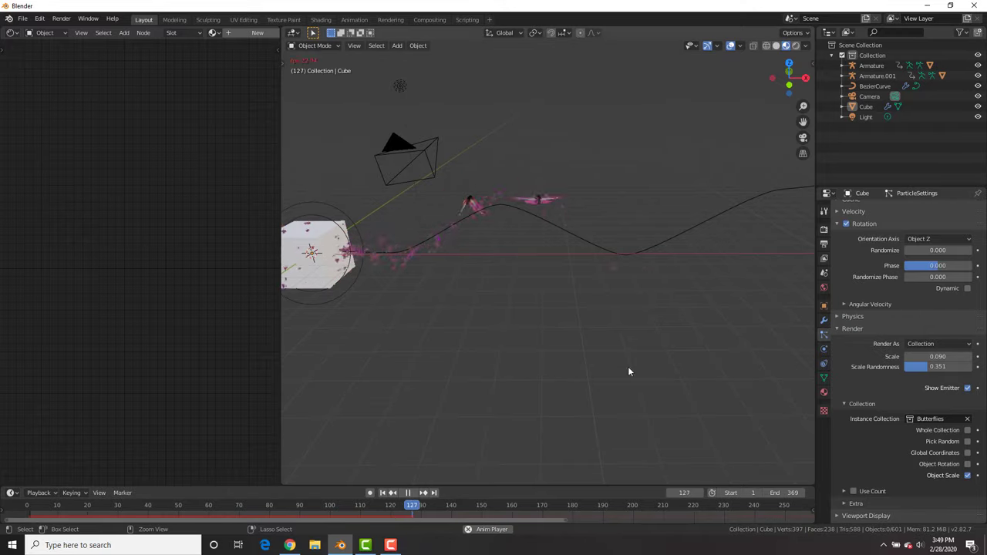
Maximize the 3D viewport, review the swarm's flight along the curve from another angle, and stop the playback.
key("ctrl+space")
middle_click_drag(610, 323, 690, 287)
scroll(614, 229, "down", 5)
scroll(615, 230, "up", 4)
key("Escape")
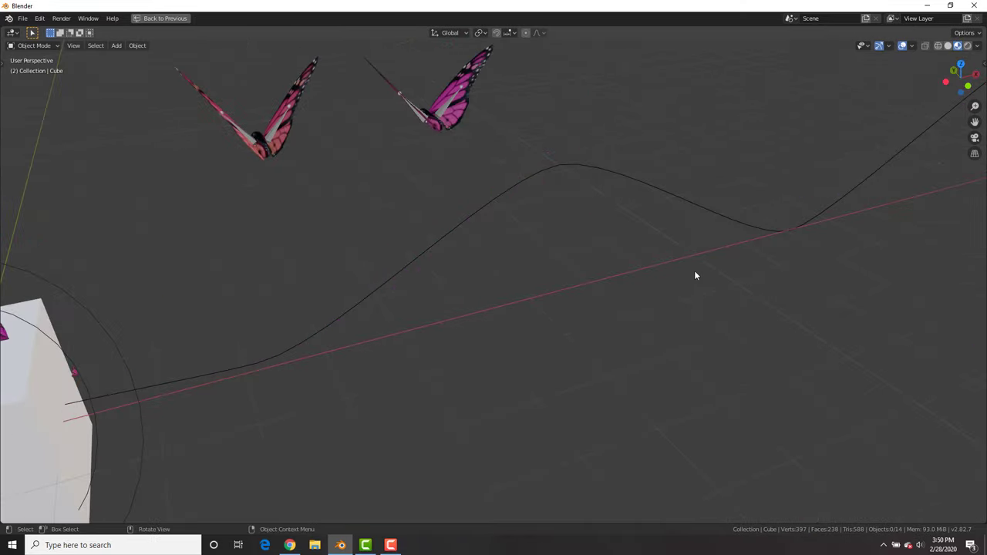